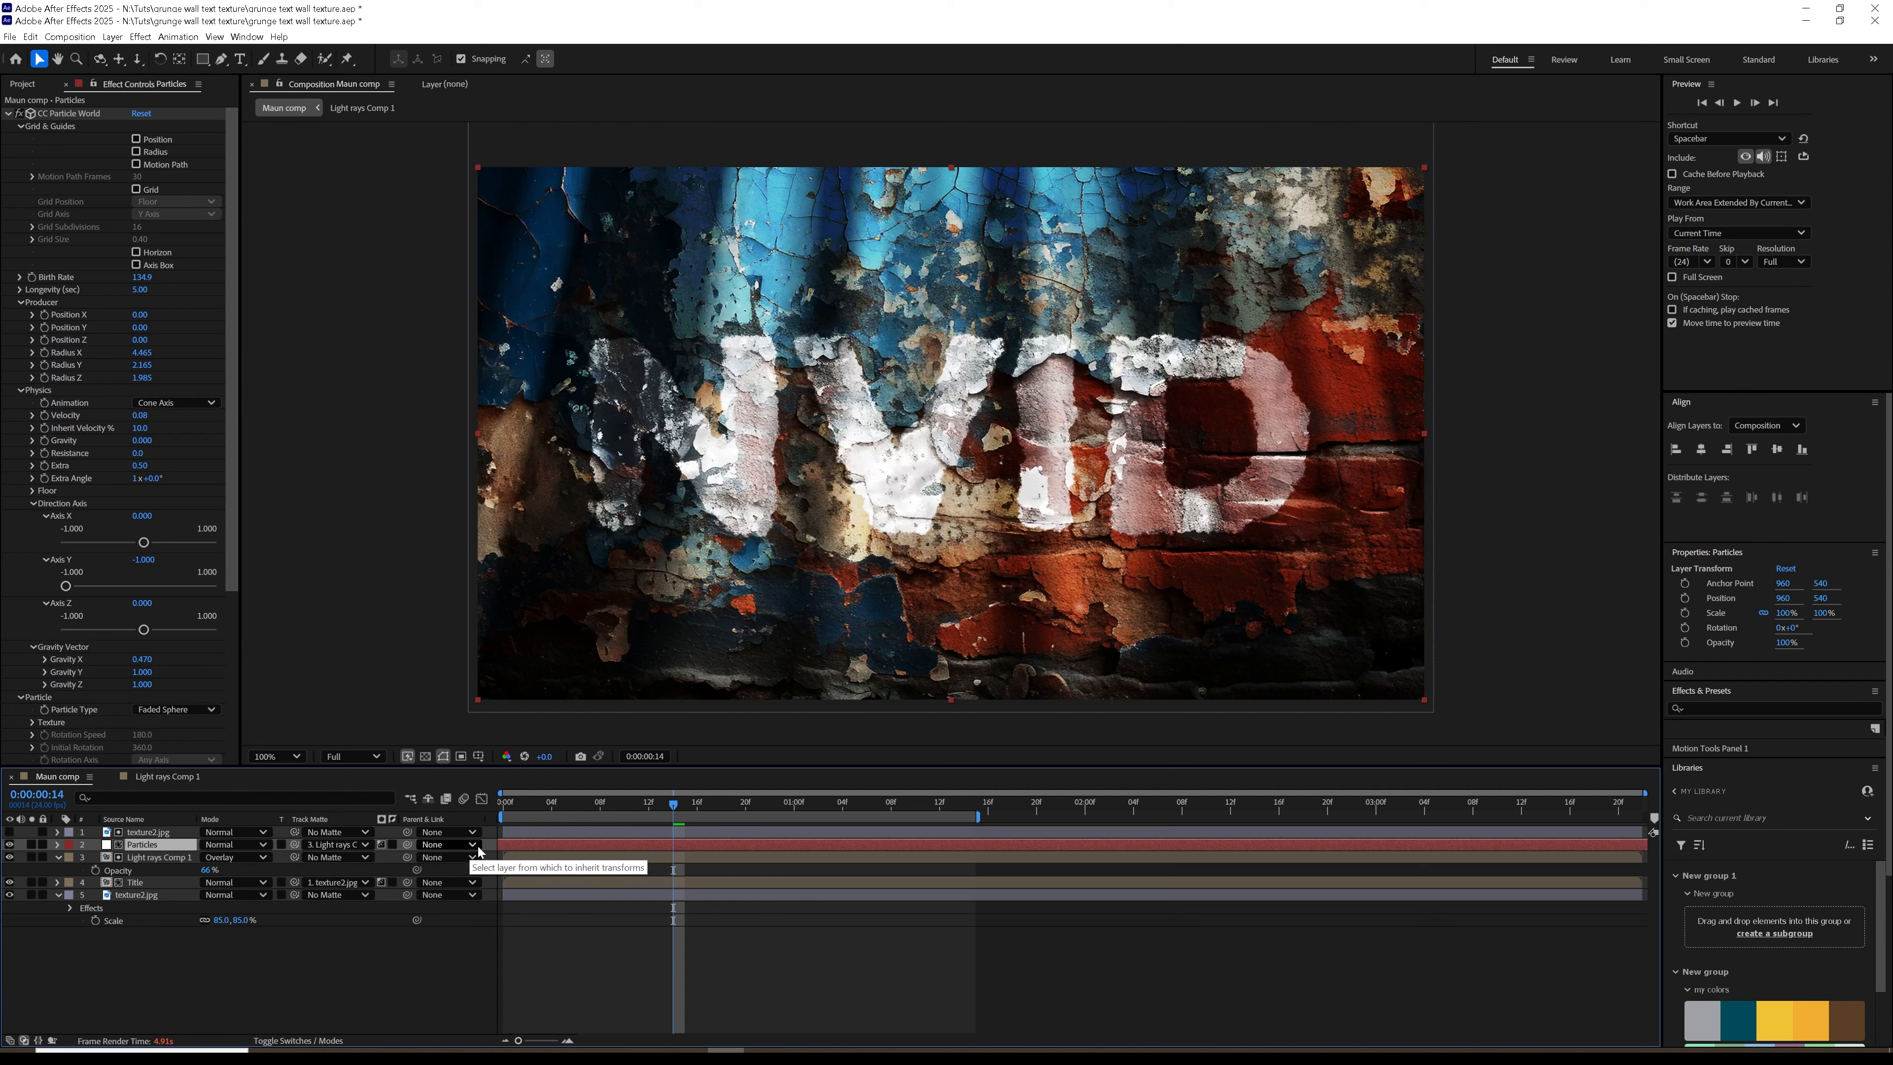
Step: Preview the Main comp animation from the first frame
{"action": "key", "text": "Home"}
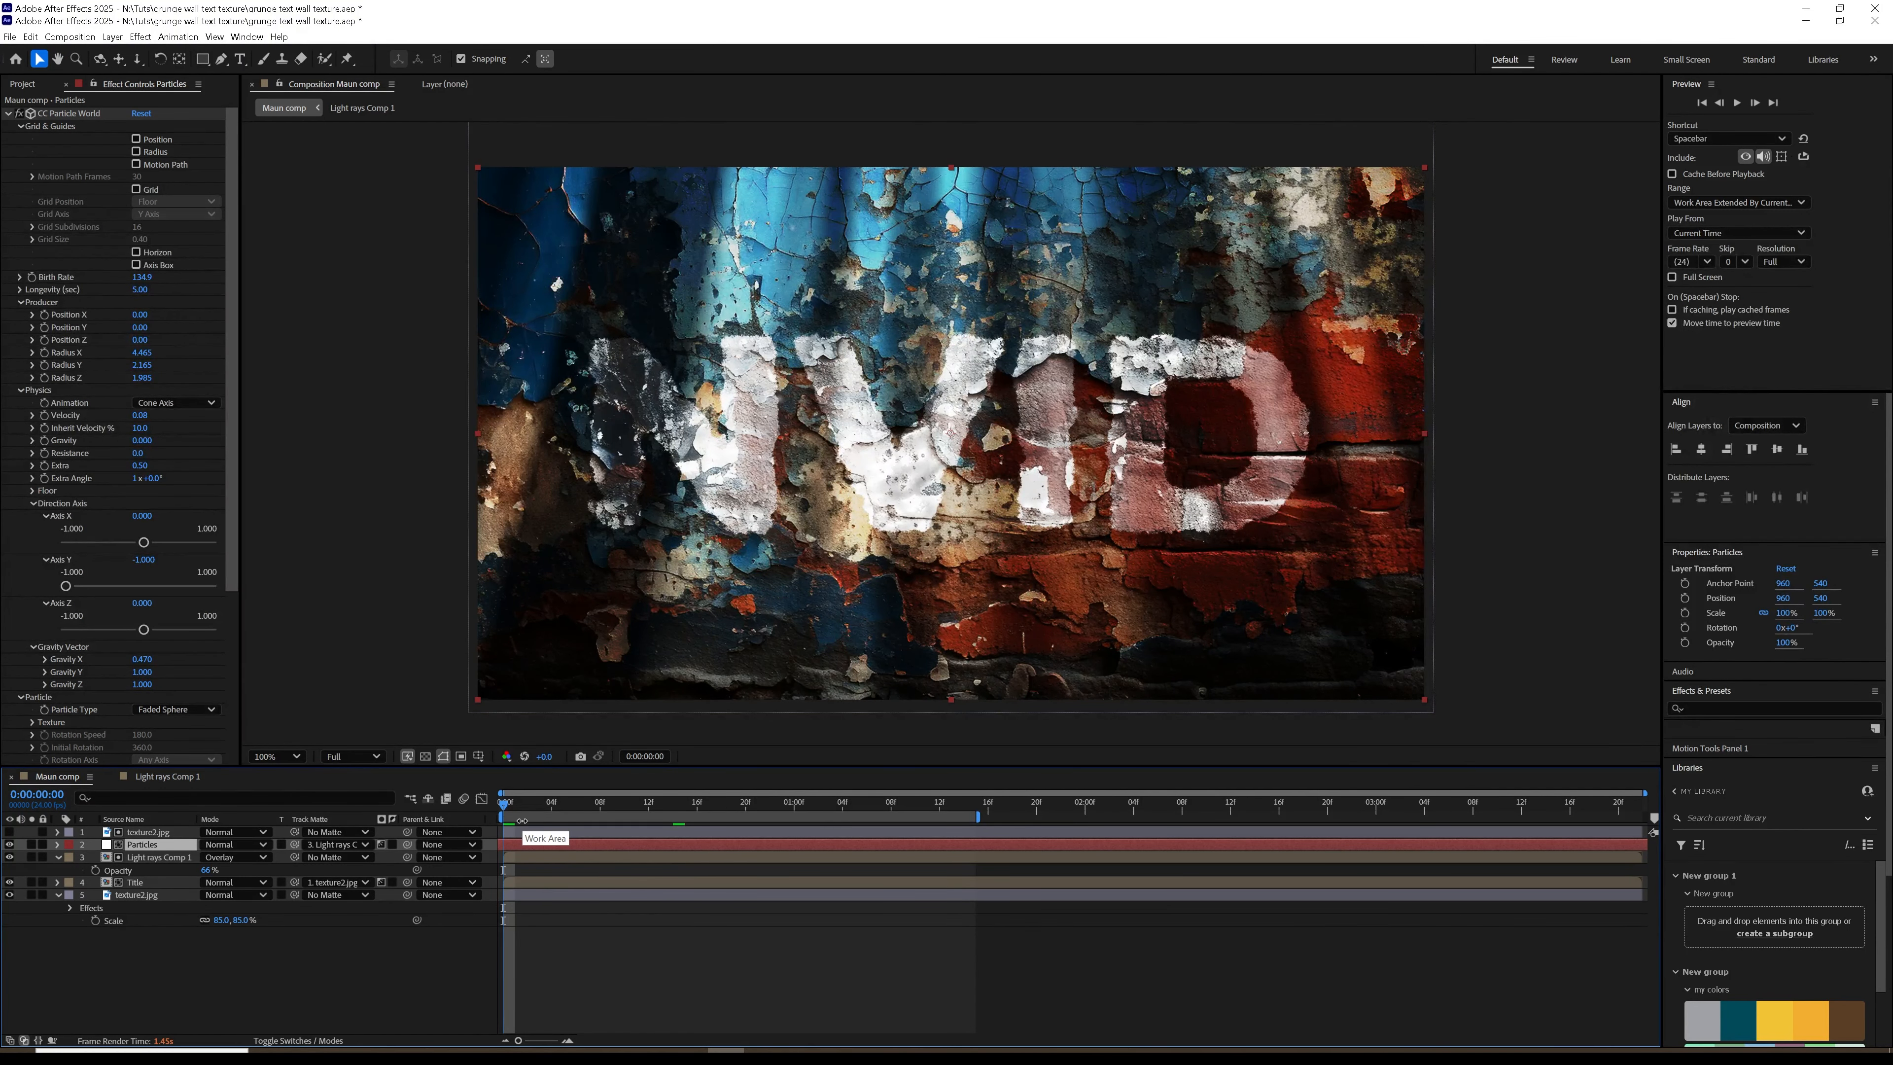
{"action": "key", "text": "space"}
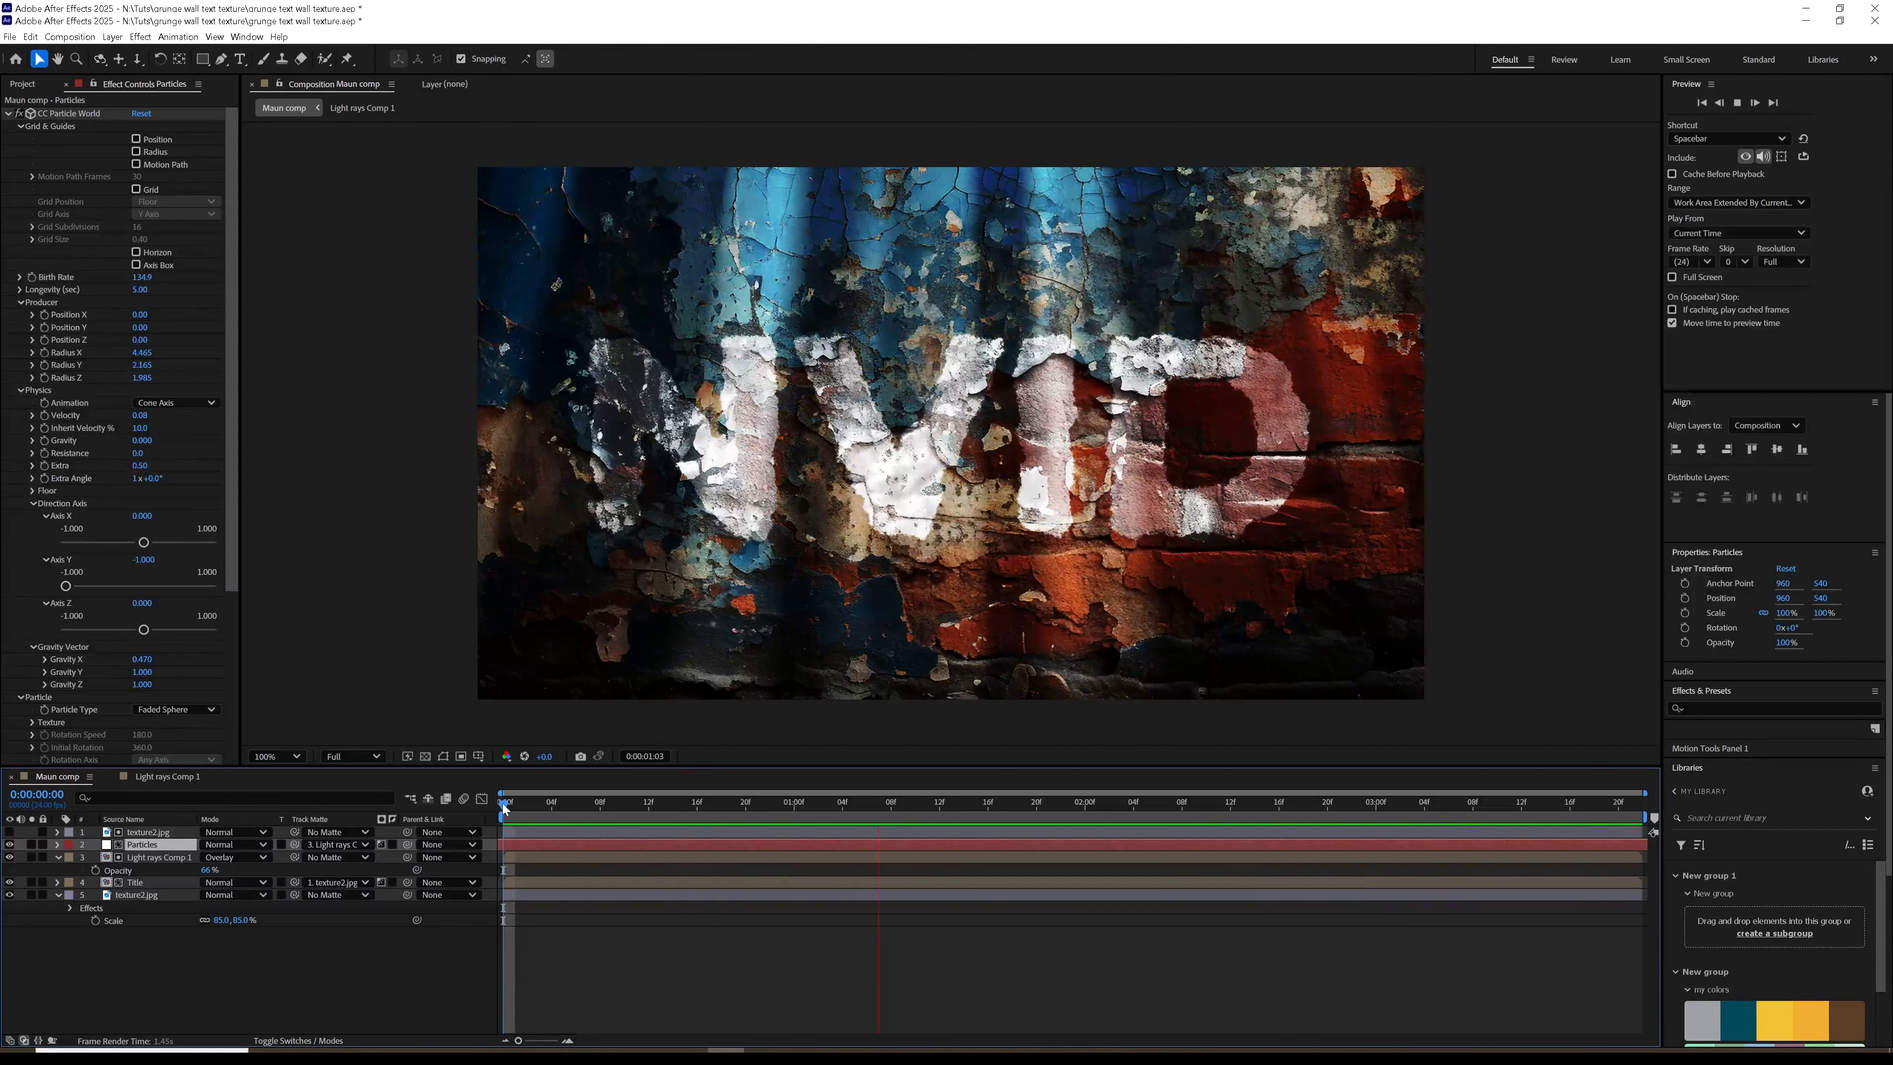
{"action": "key", "text": "space"}
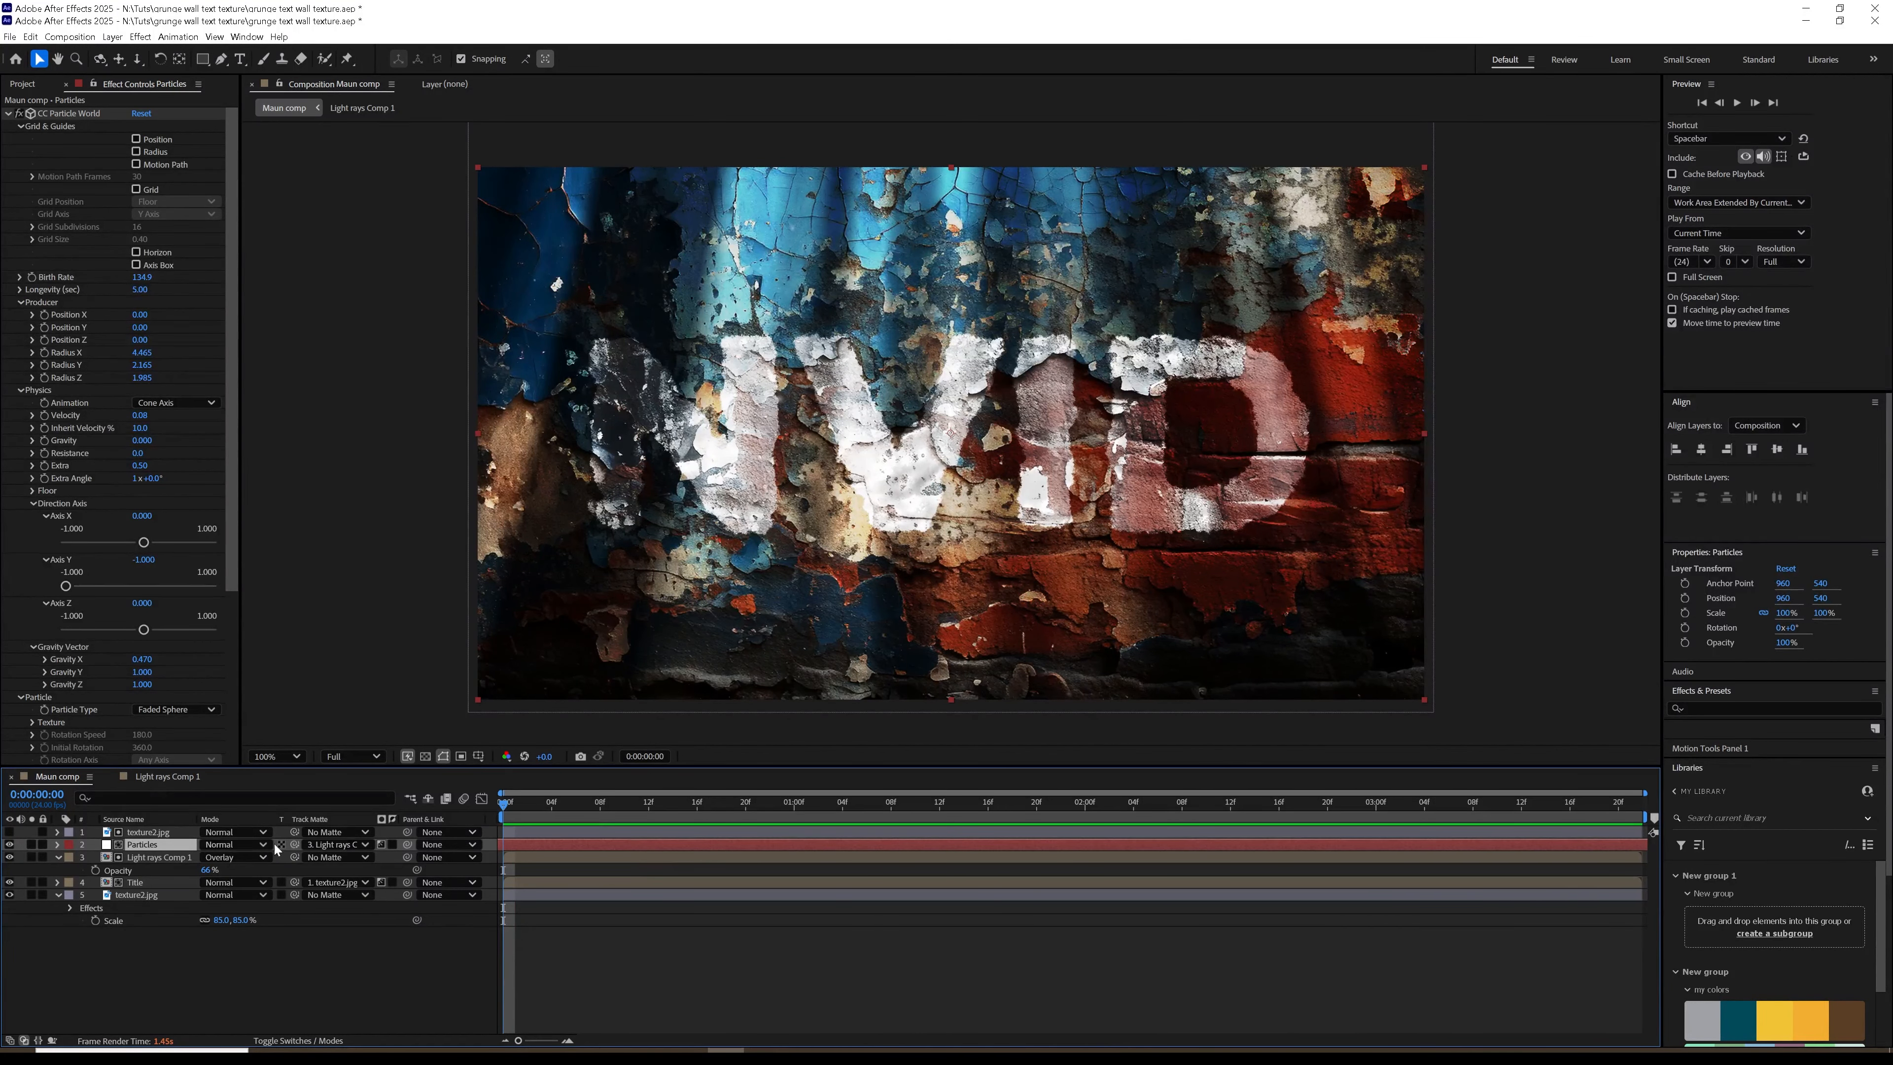
Step: Add an adjustment layer above the top texture2.jpg layer and rename it noise
{"action": "left_click", "coordinate": [140, 832]}
{"action": "left_click", "coordinate": [74, 37]}
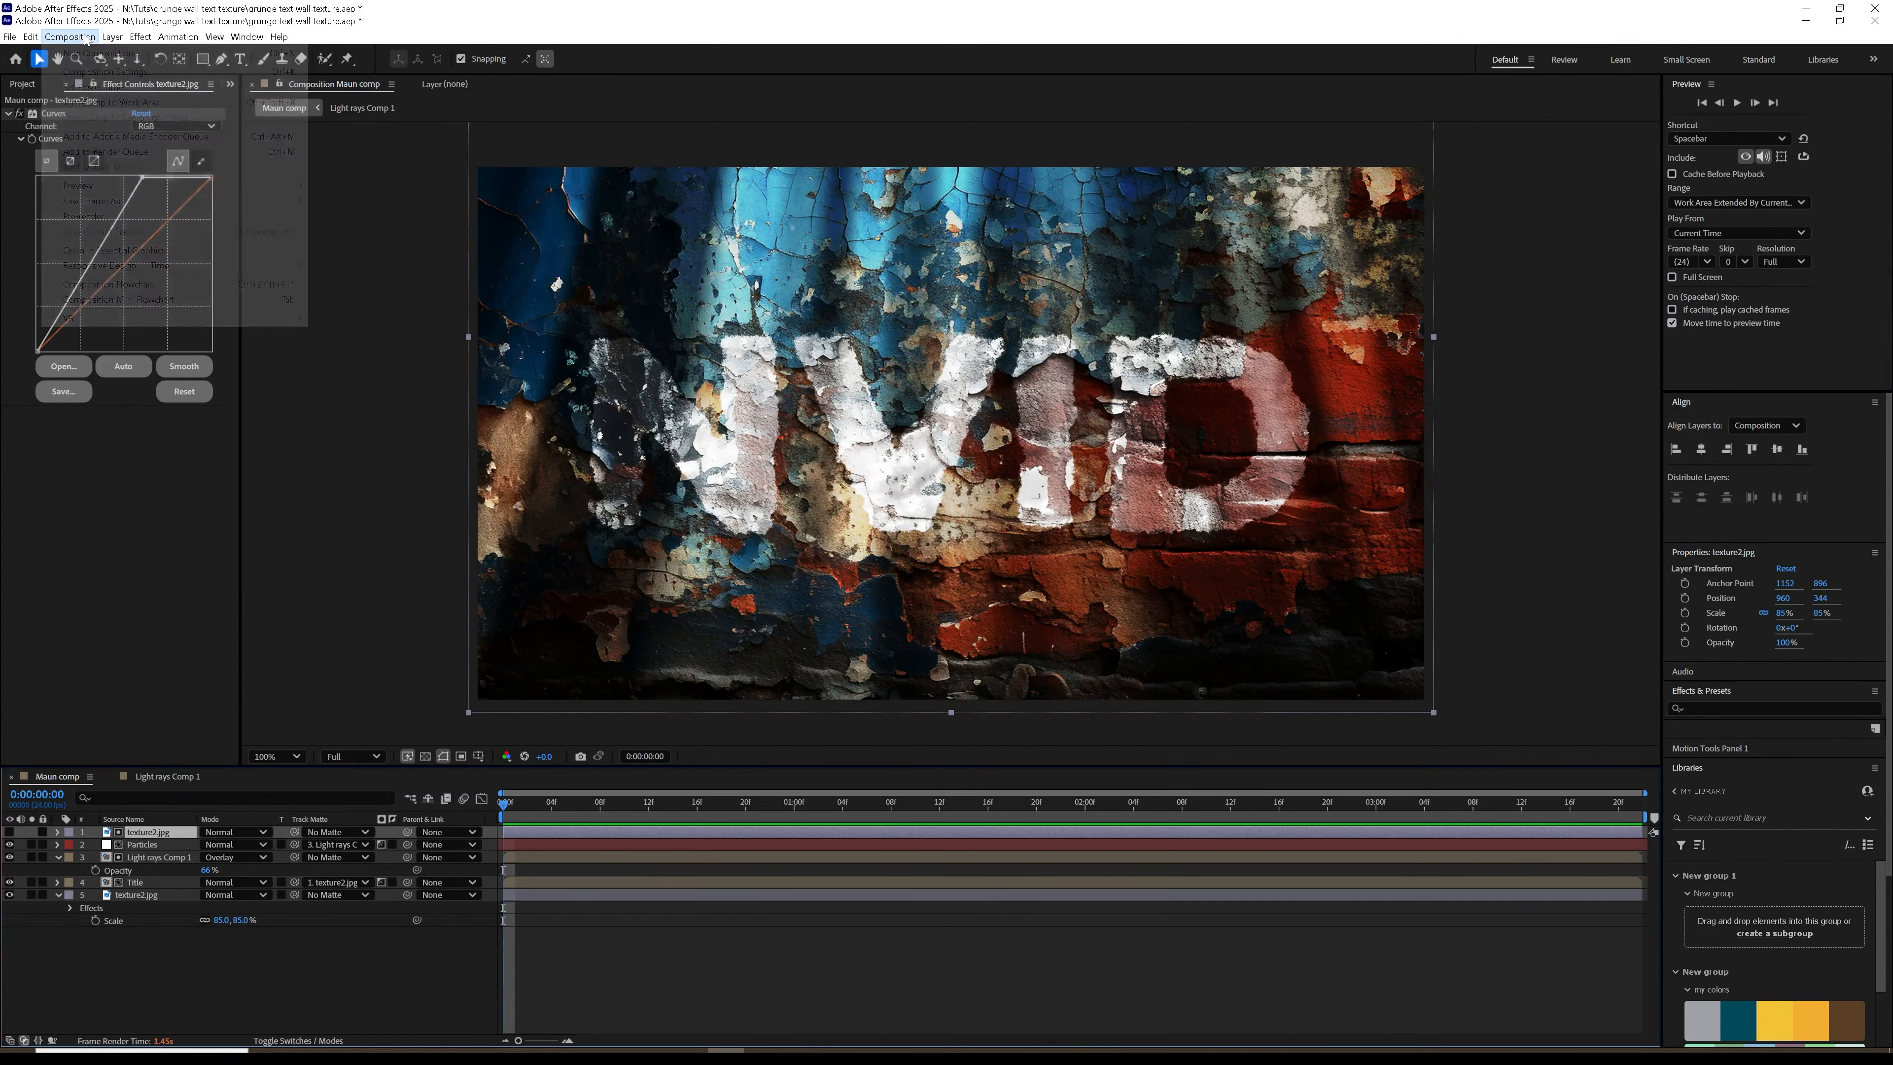
{"action": "mouse_move", "coordinate": [112, 37]}
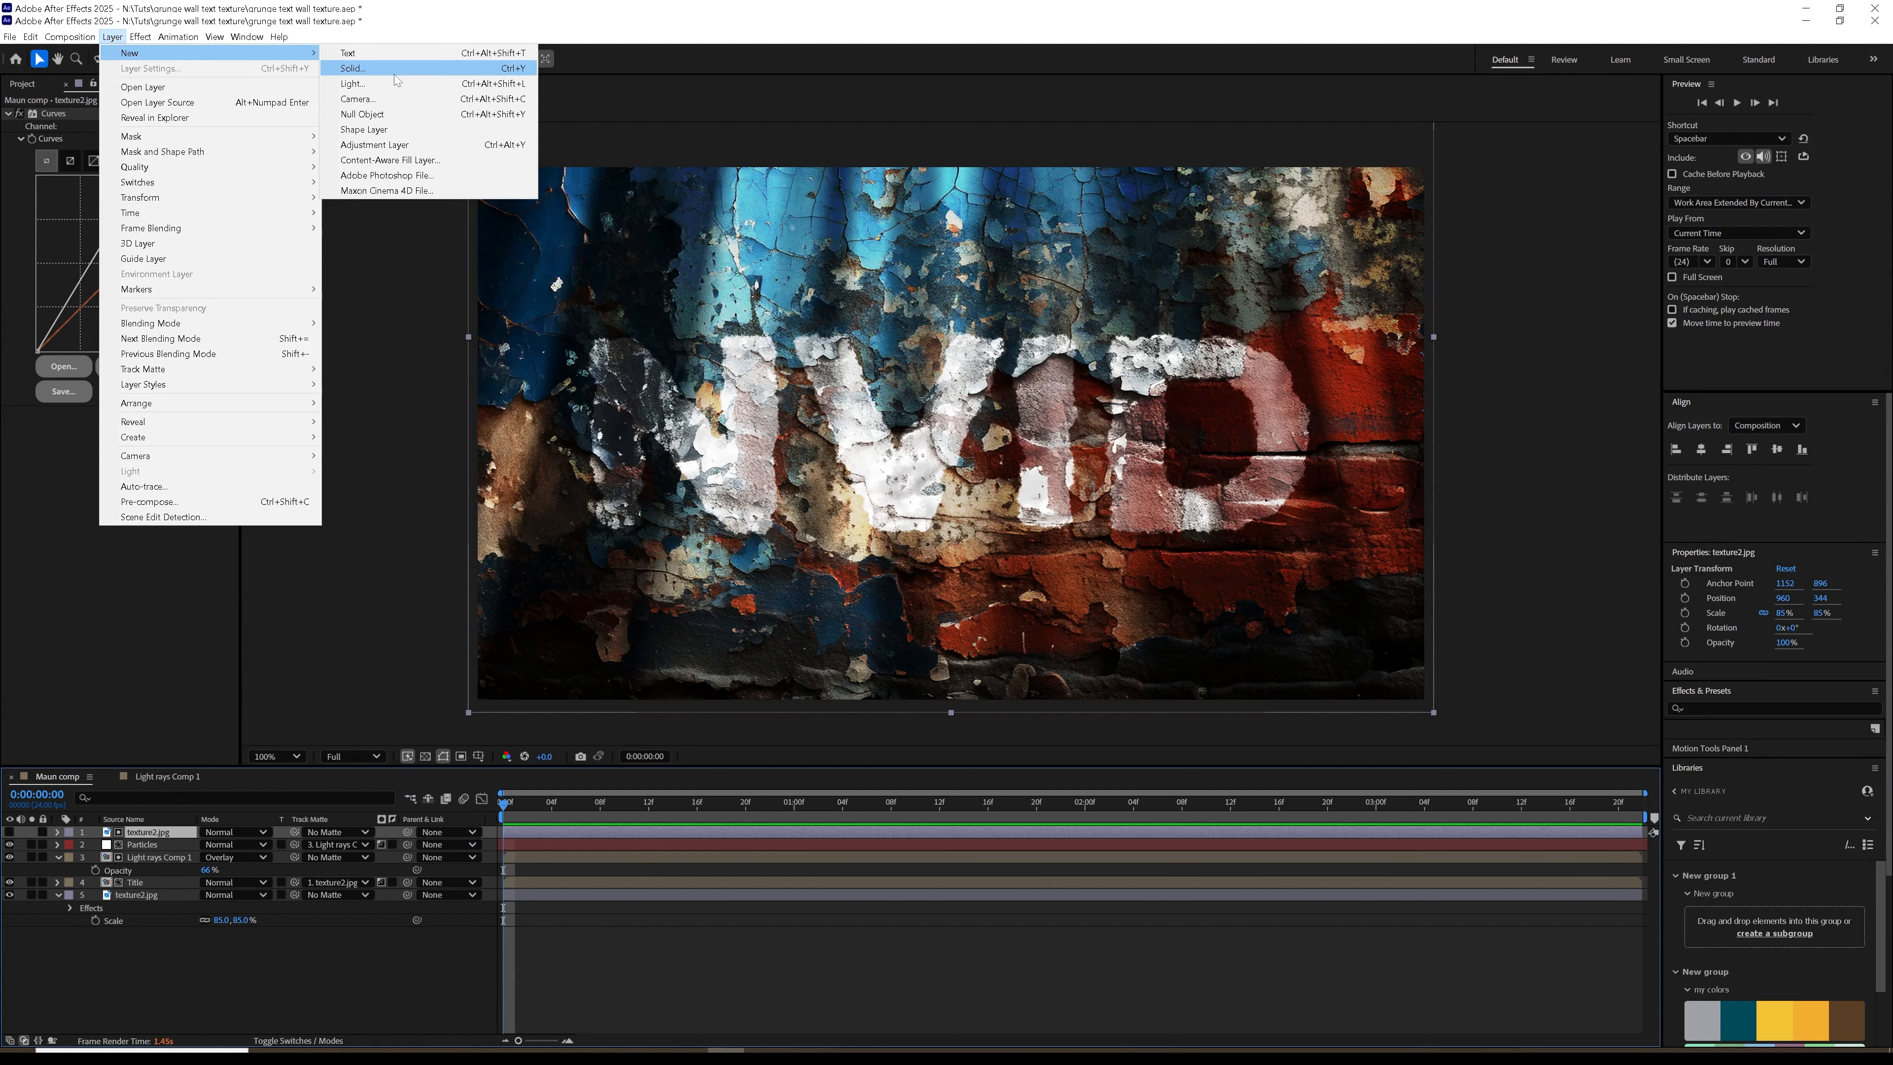
{"action": "left_click", "coordinate": [387, 146]}
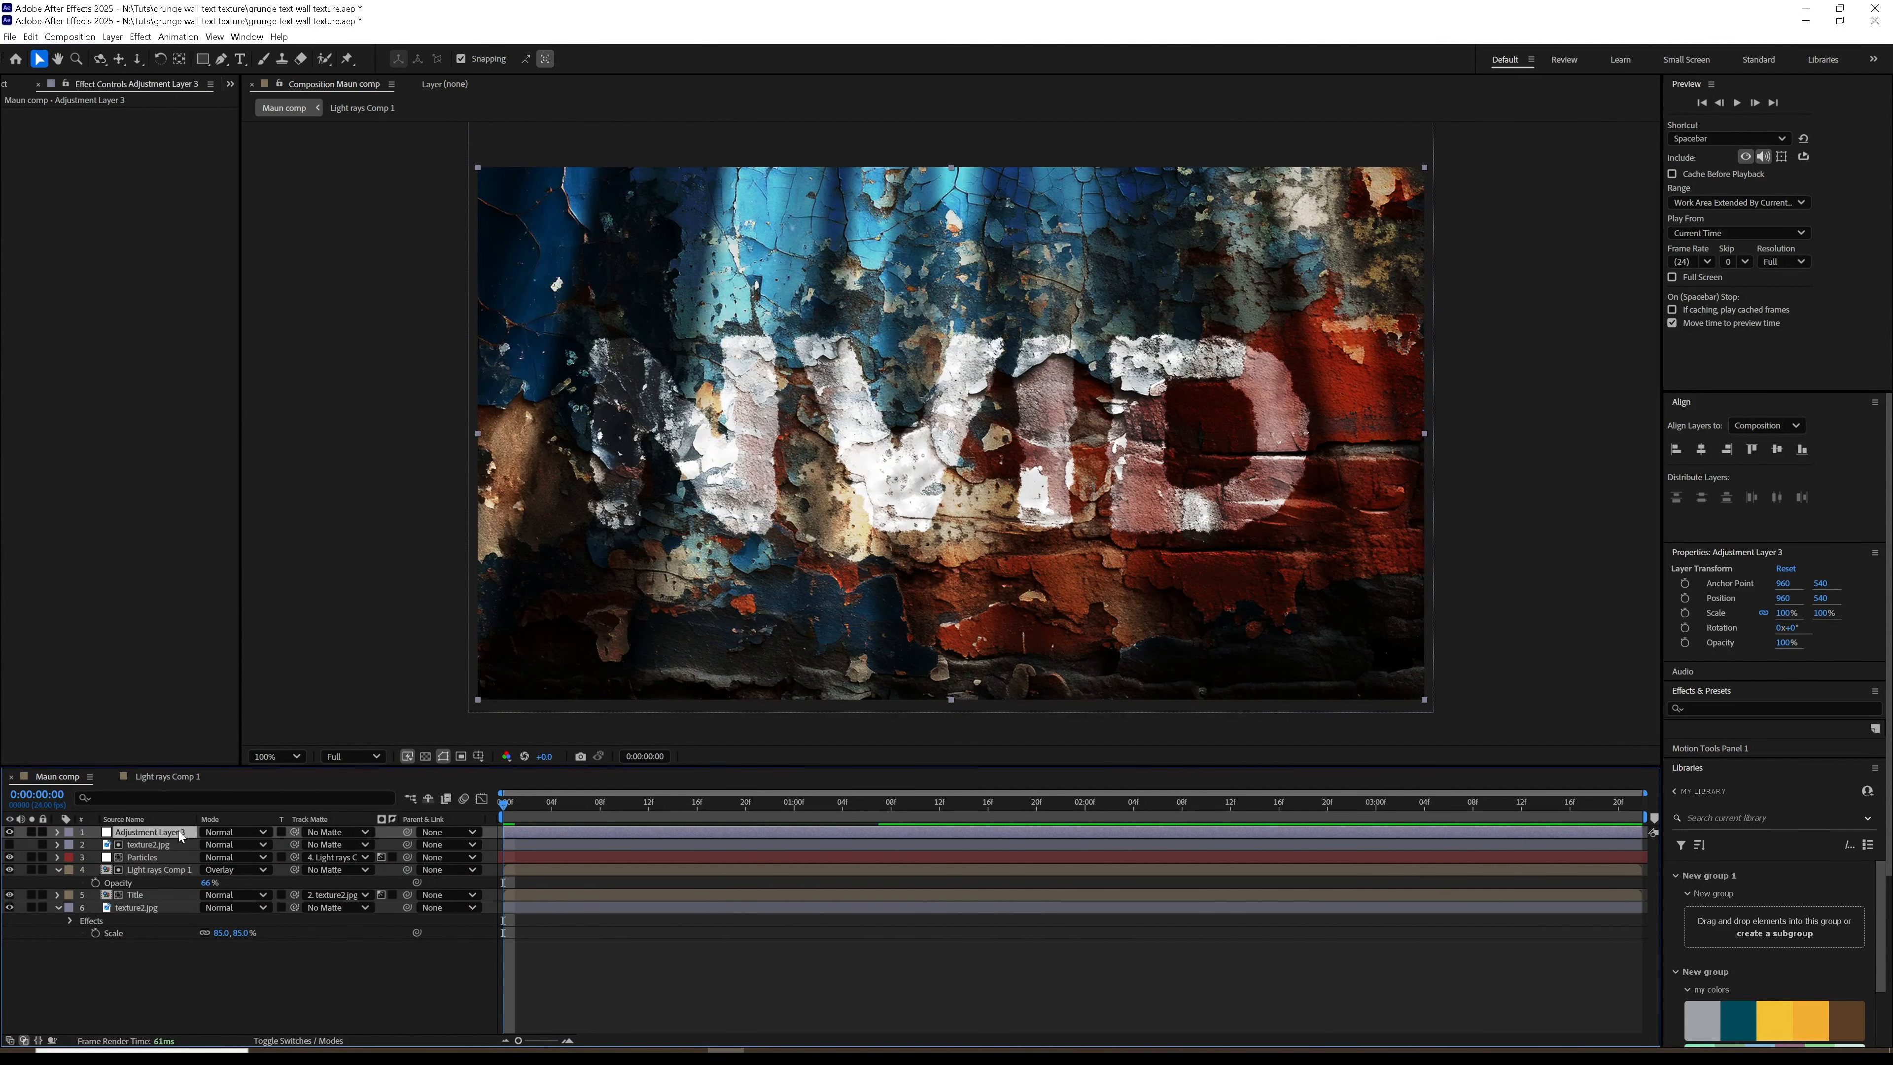
{"action": "key", "text": "Return"}
{"action": "type", "text": "noise"}
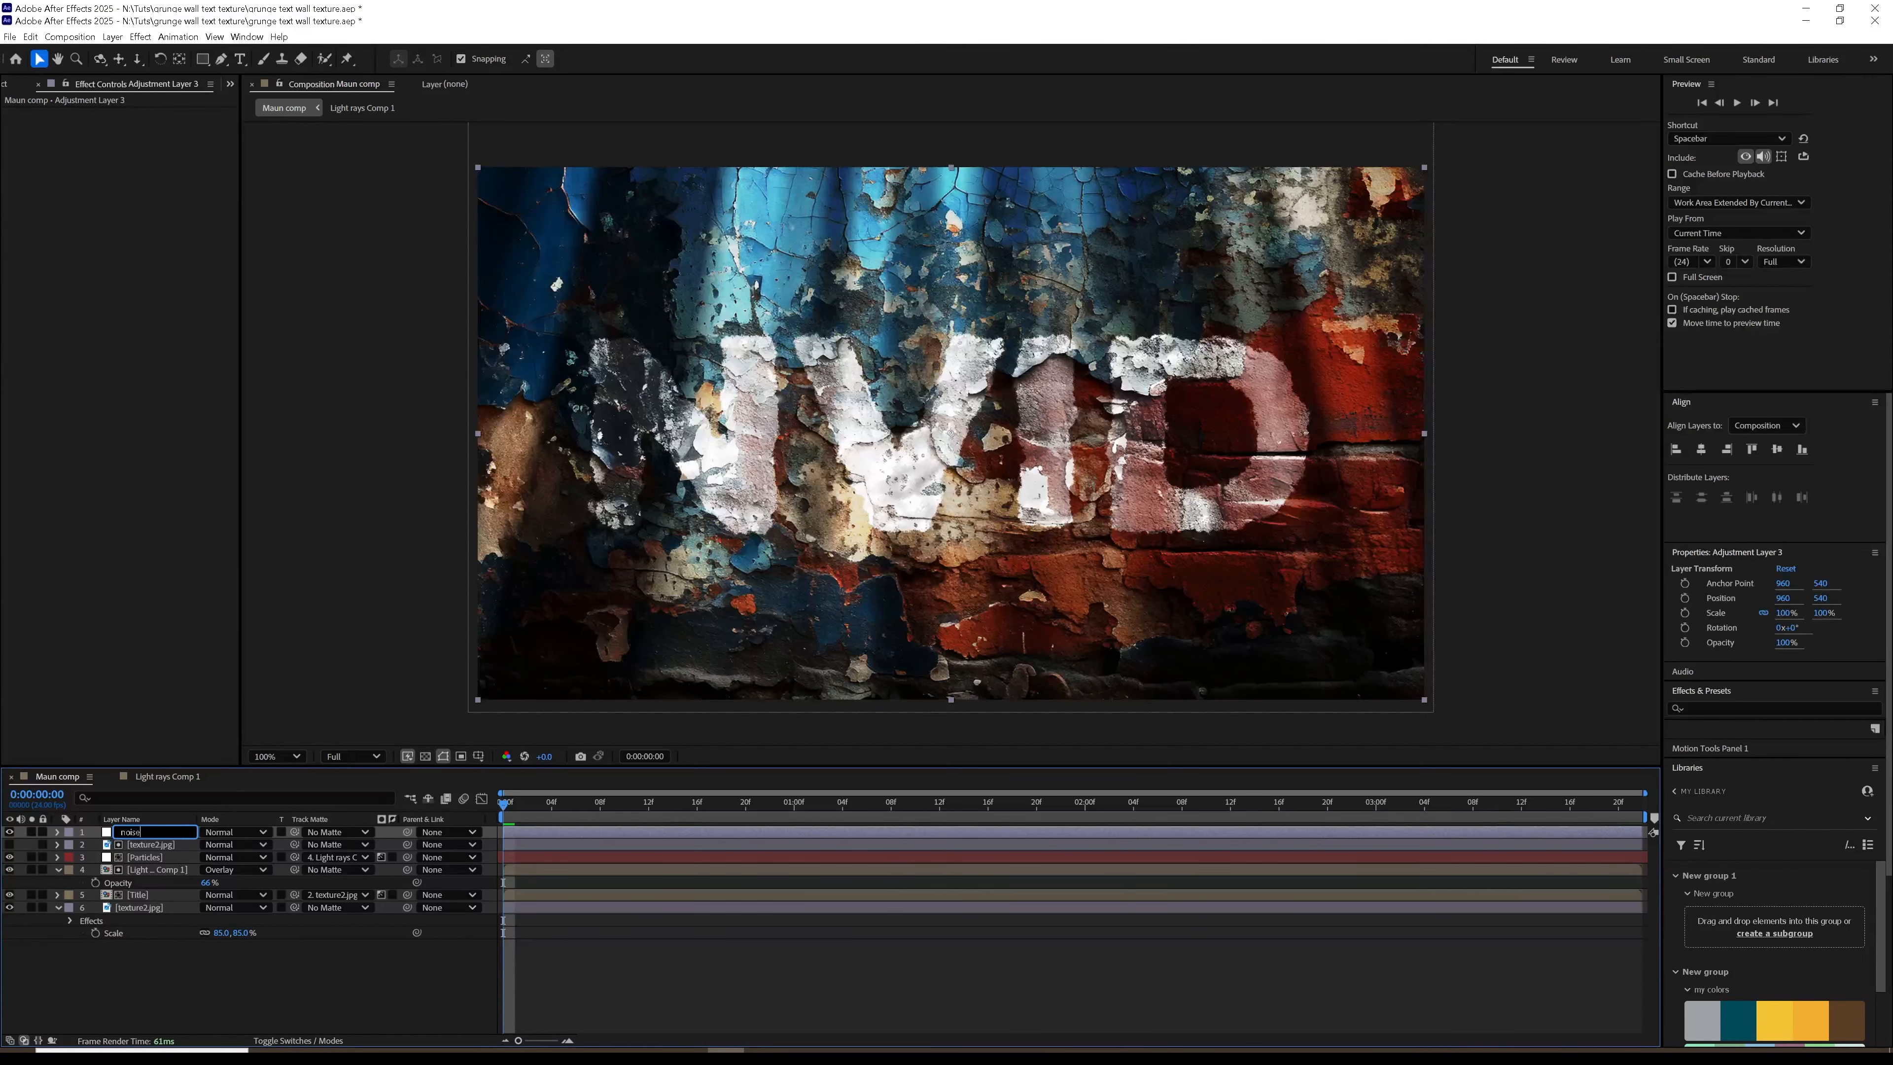
{"action": "key", "text": "Return"}
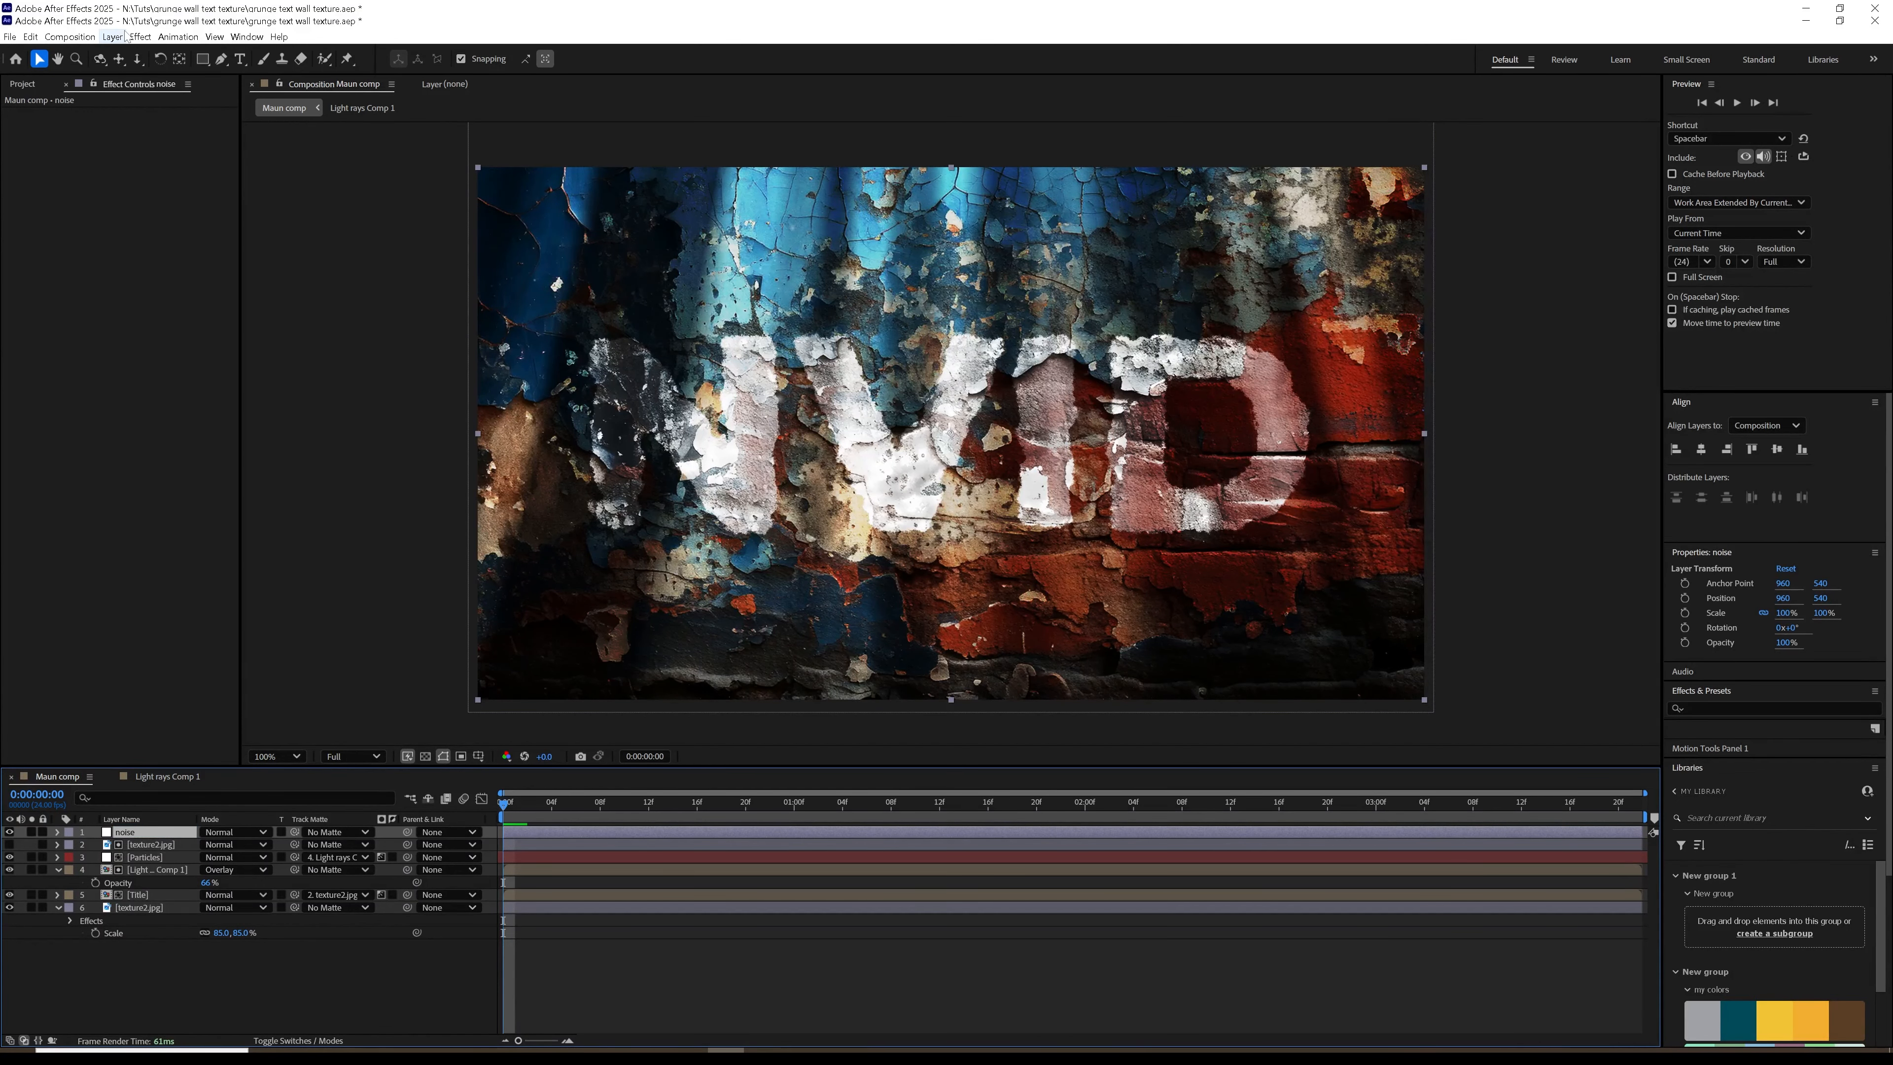
Step: Apply the Noise effect to the noise layer and set Amount of Noise to 15%
{"action": "left_click", "coordinate": [140, 38]}
{"action": "mouse_move", "coordinate": [201, 321]}
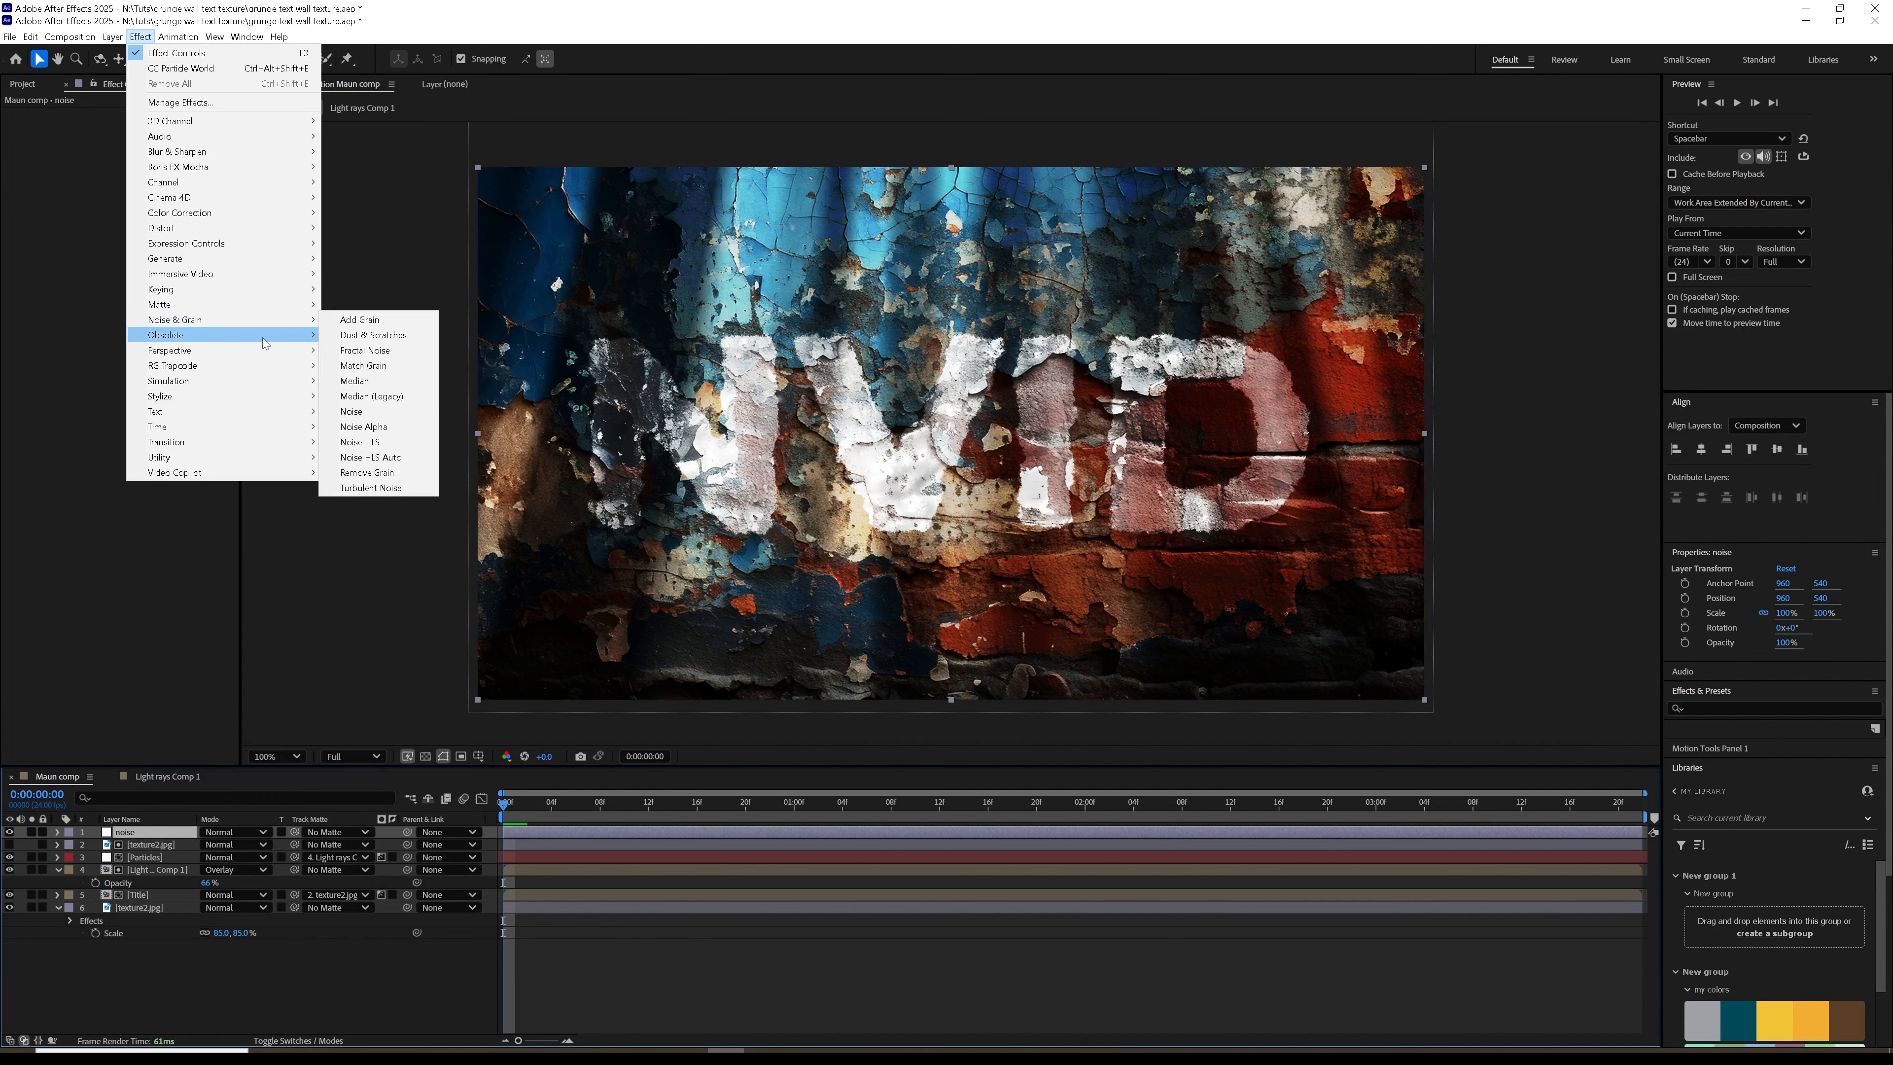
{"action": "left_click", "coordinate": [358, 412]}
{"action": "key", "text": "space"}
{"action": "left_click", "coordinate": [139, 127]}
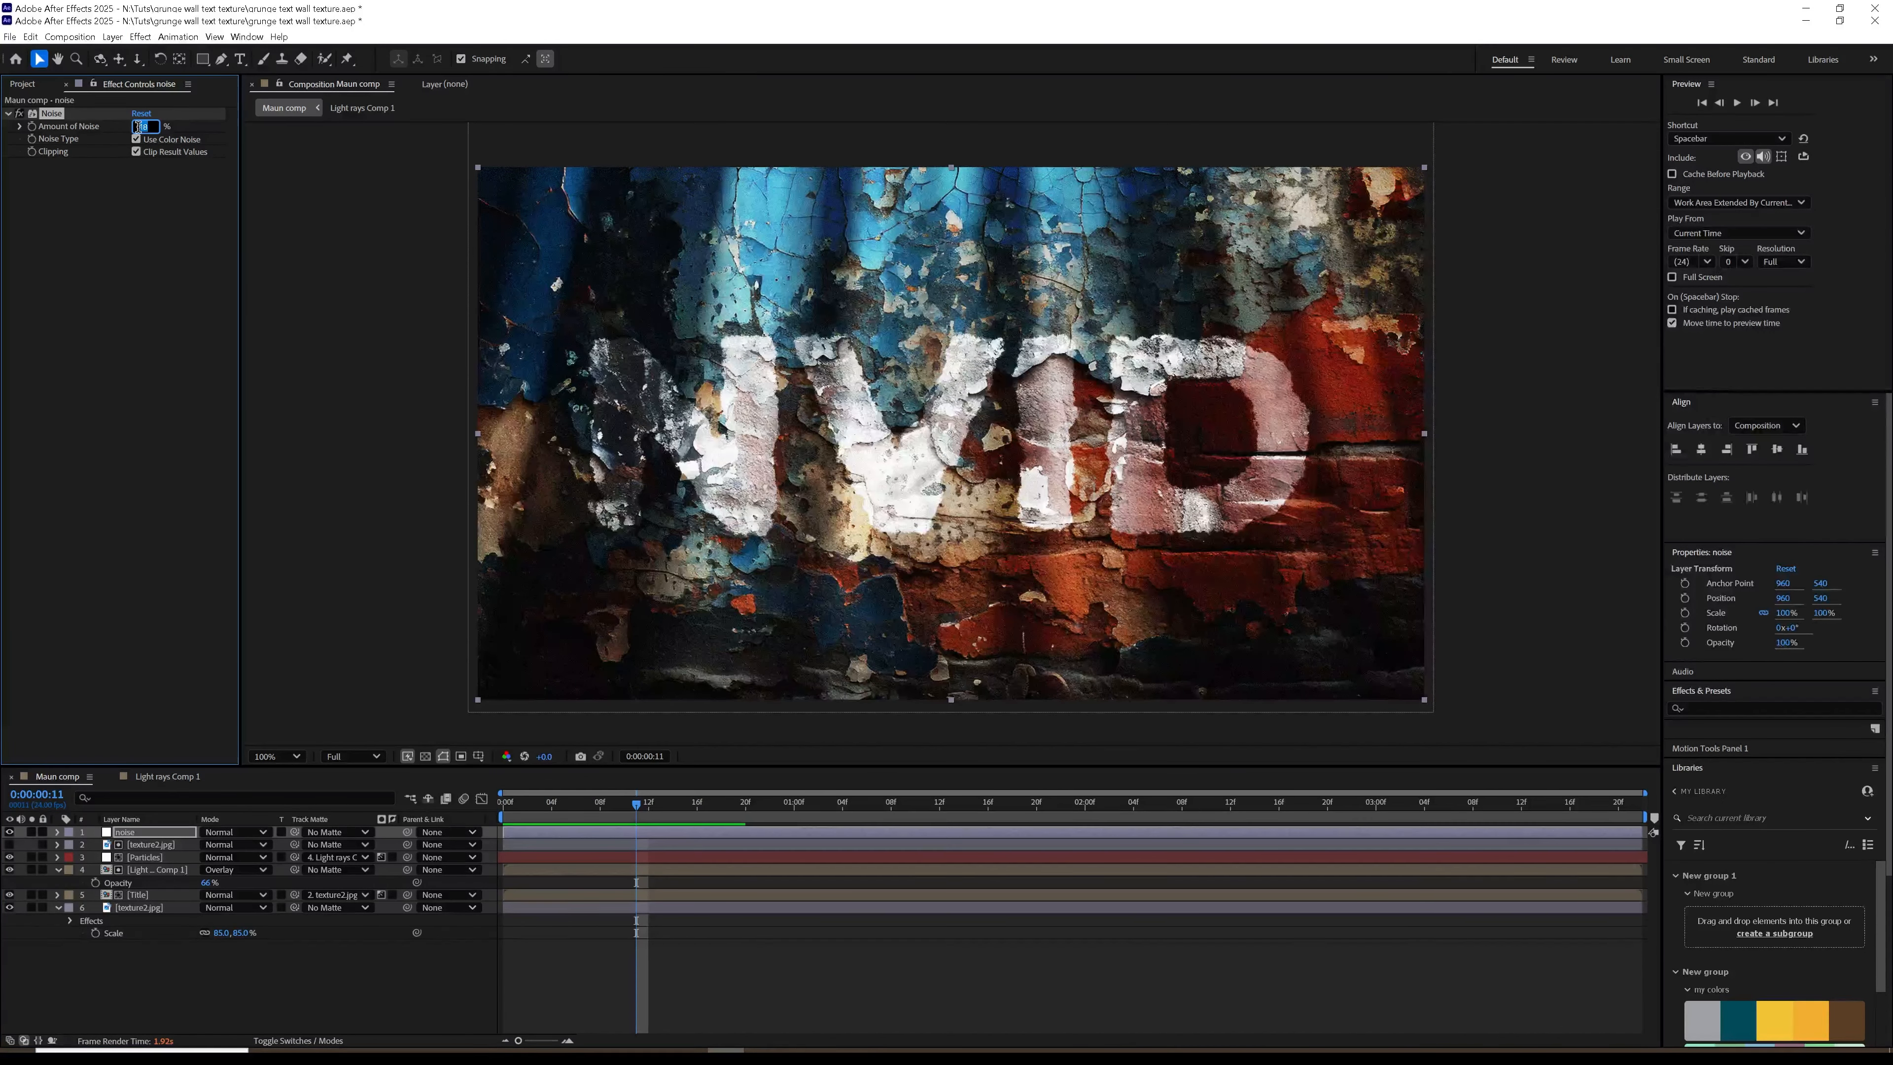
{"action": "key", "text": "Return"}
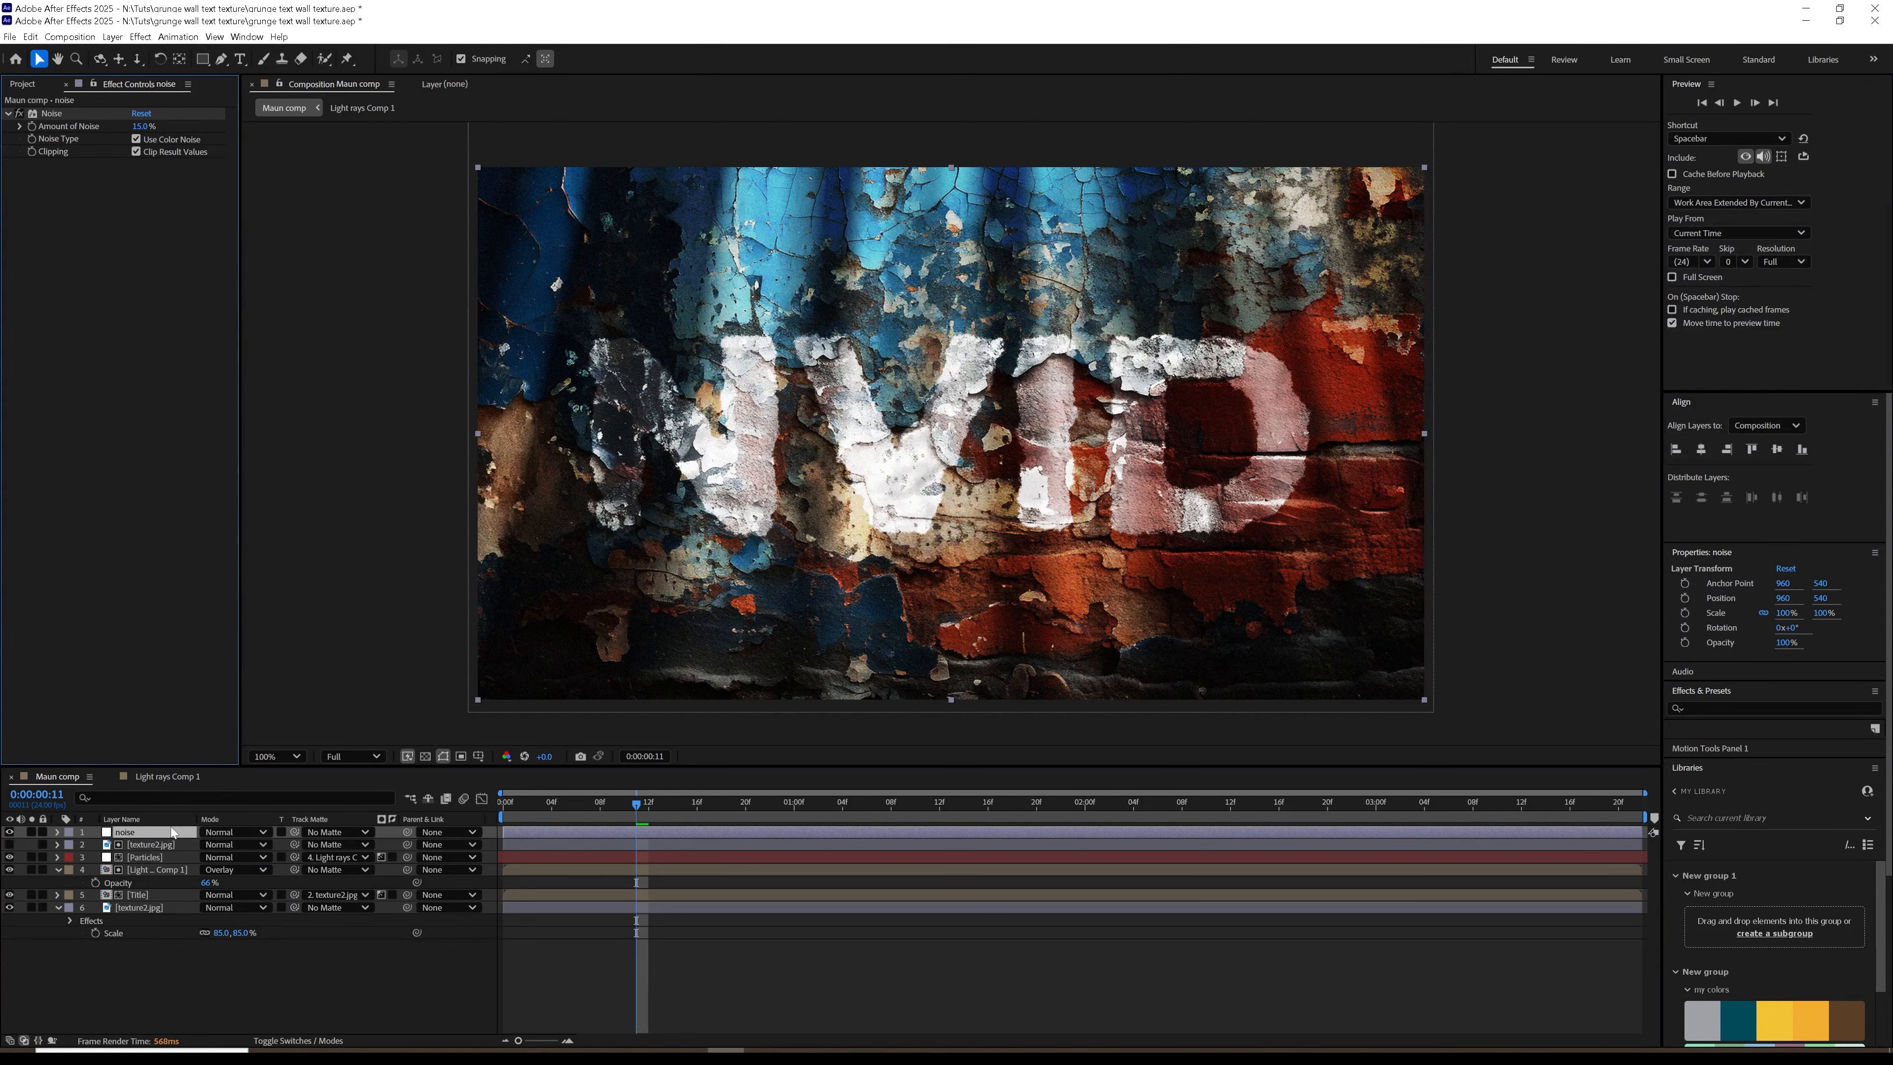
Step: Create a black solid layer above the noise layer
{"action": "left_click", "coordinate": [112, 39]}
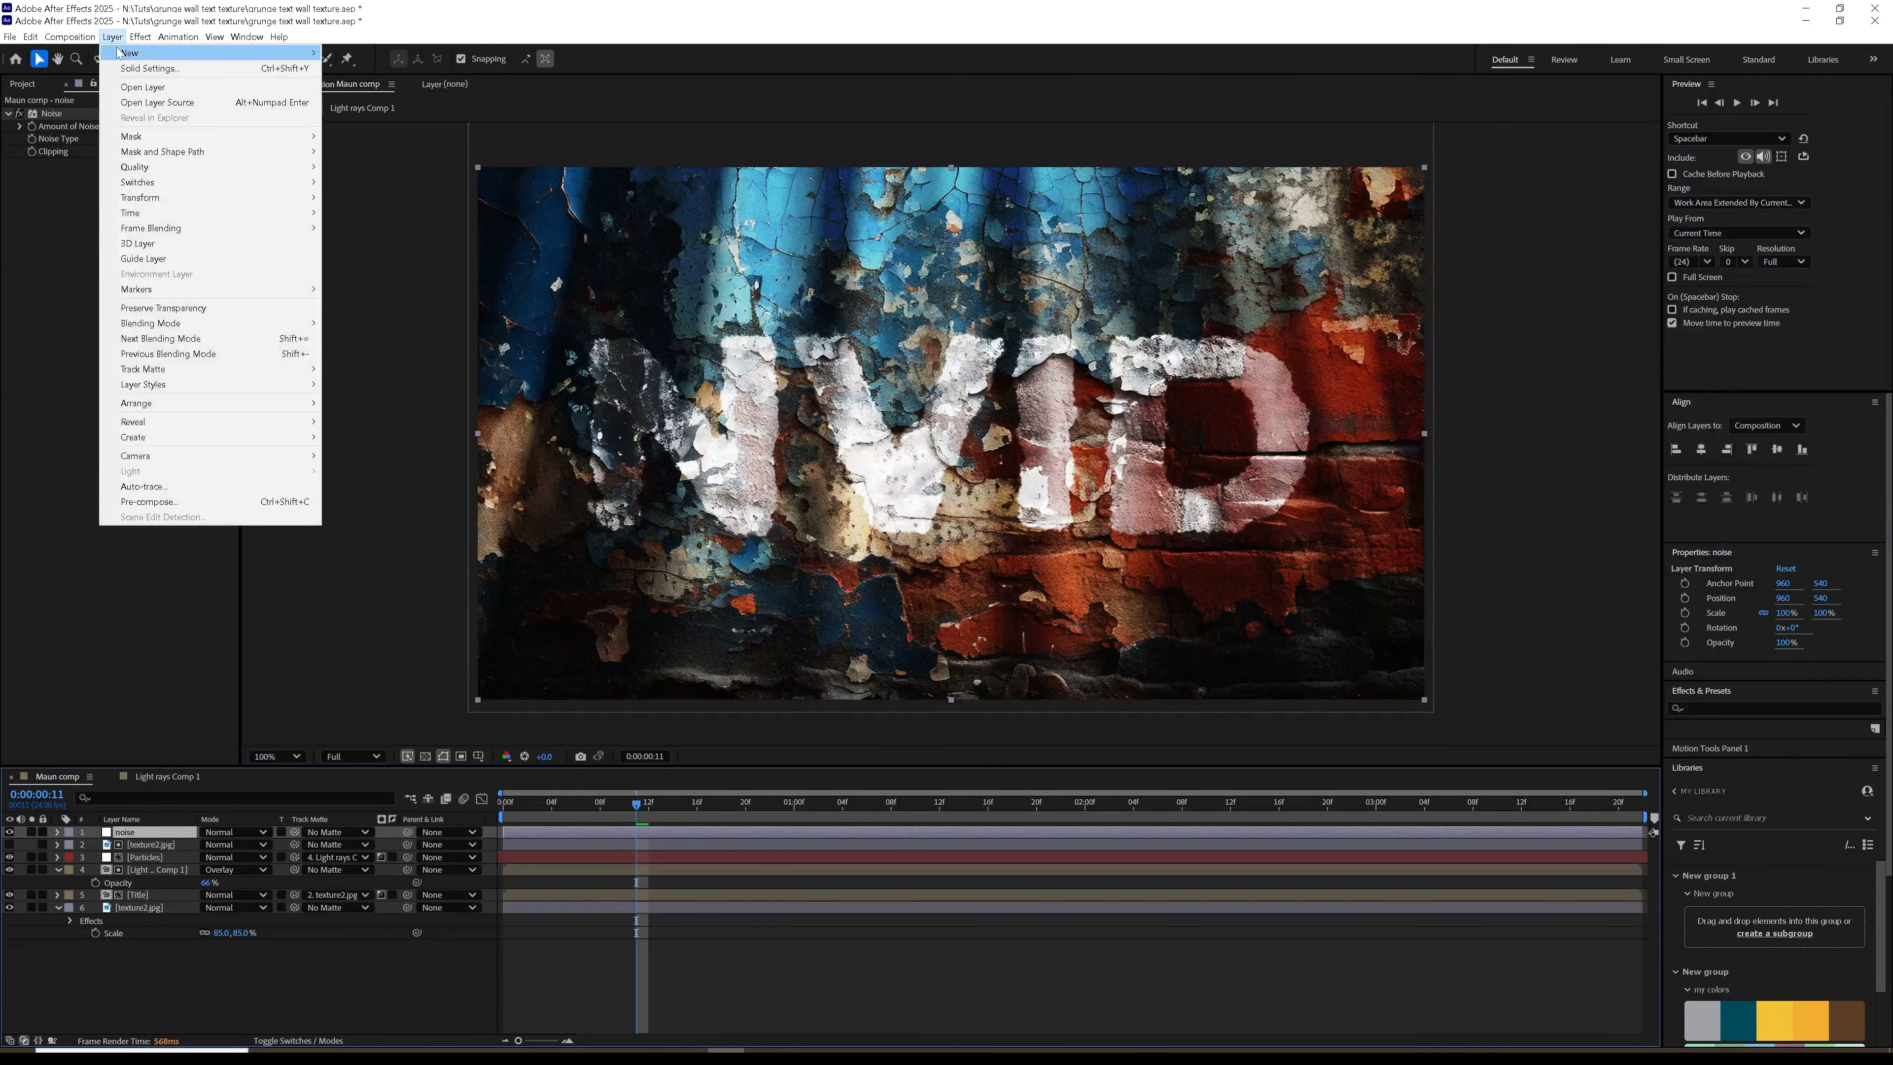
{"action": "mouse_move", "coordinate": [121, 54]}
{"action": "left_click", "coordinate": [353, 68]}
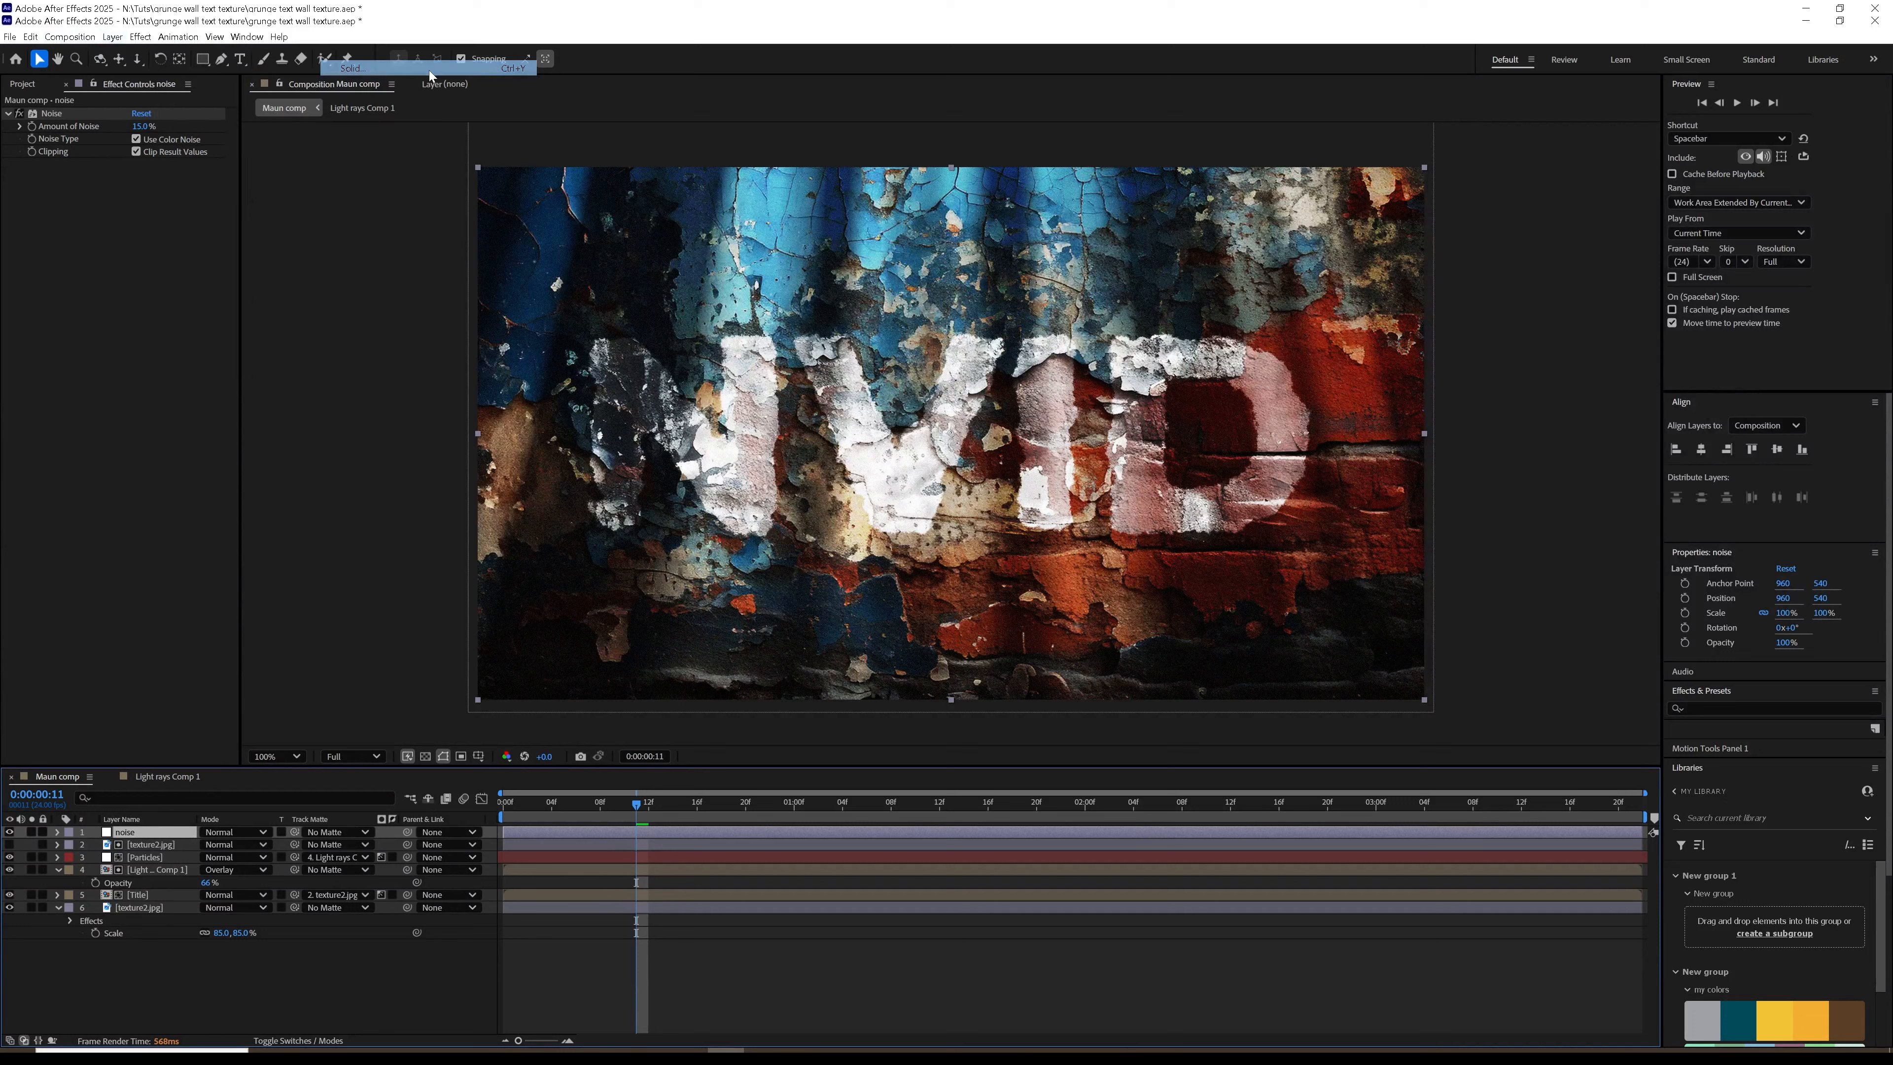
{"action": "left_click", "coordinate": [937, 646]}
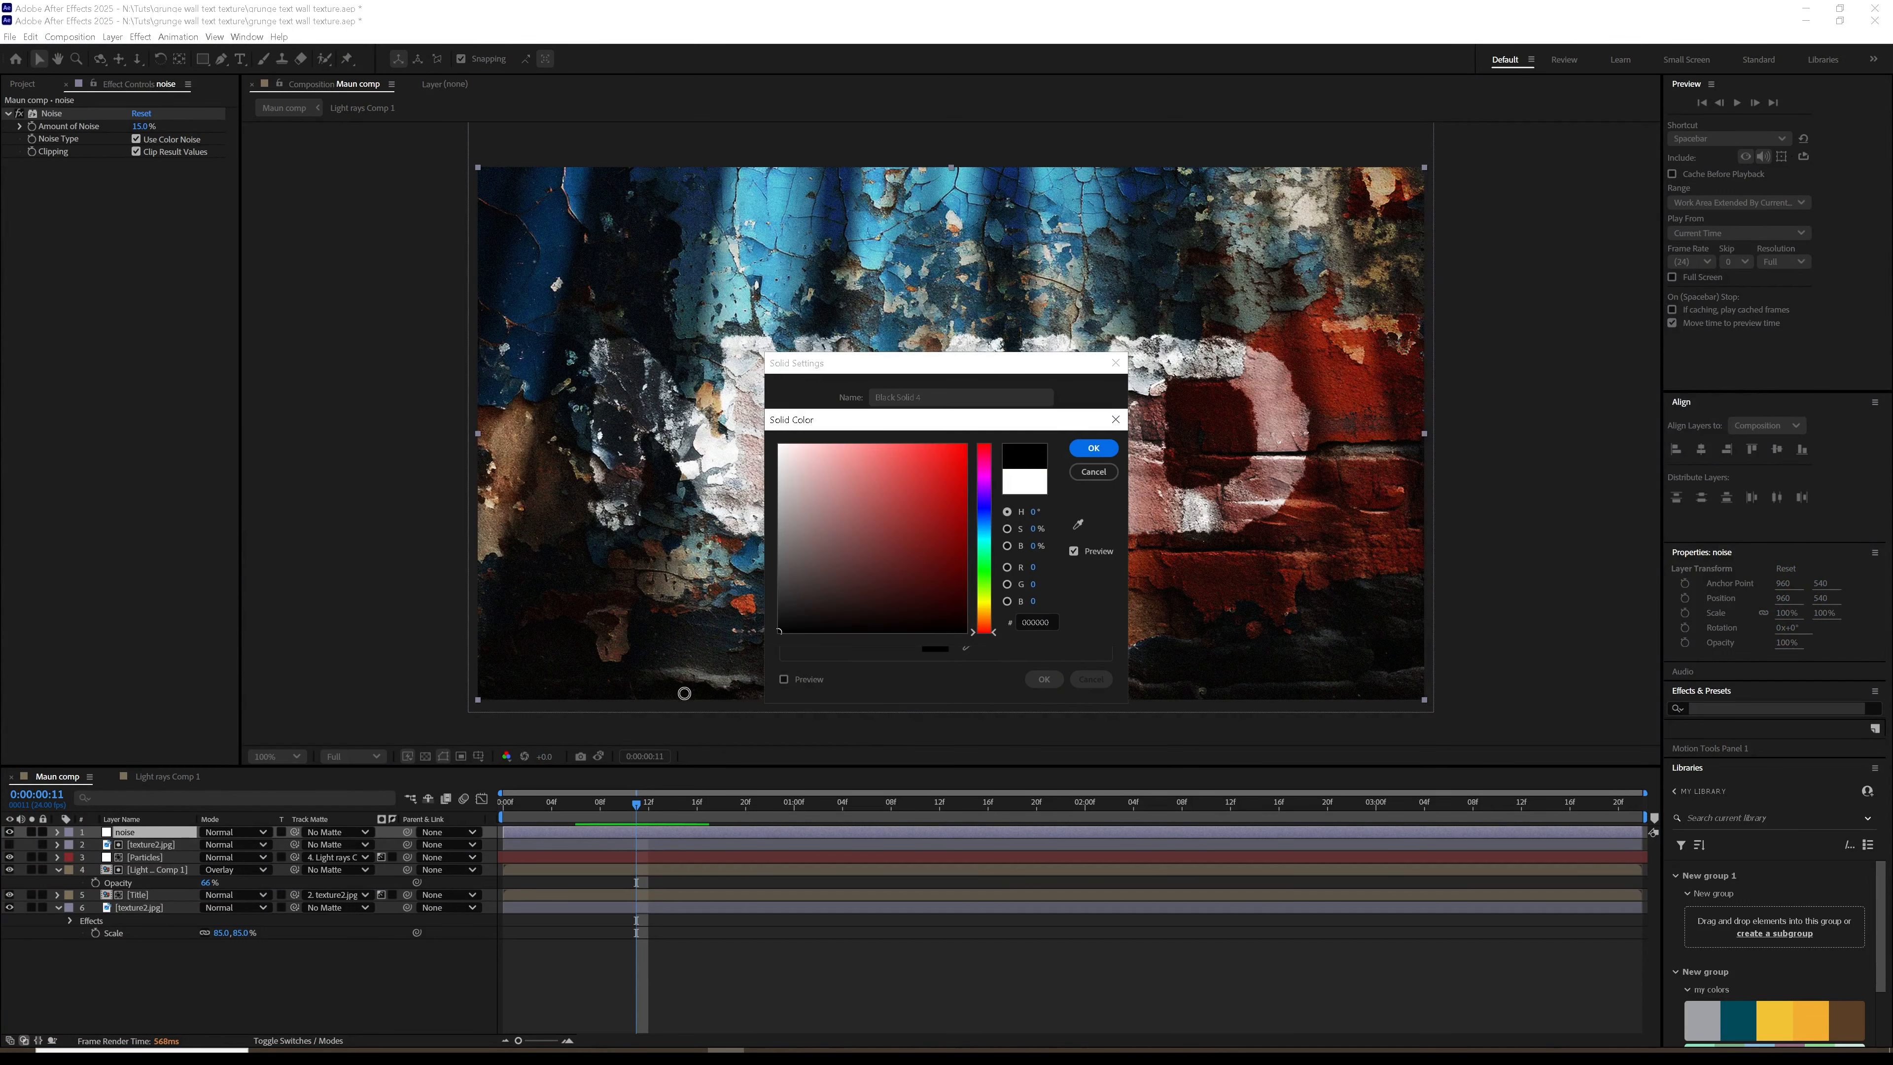
{"action": "left_click", "coordinate": [1093, 449]}
{"action": "left_click", "coordinate": [1043, 678]}
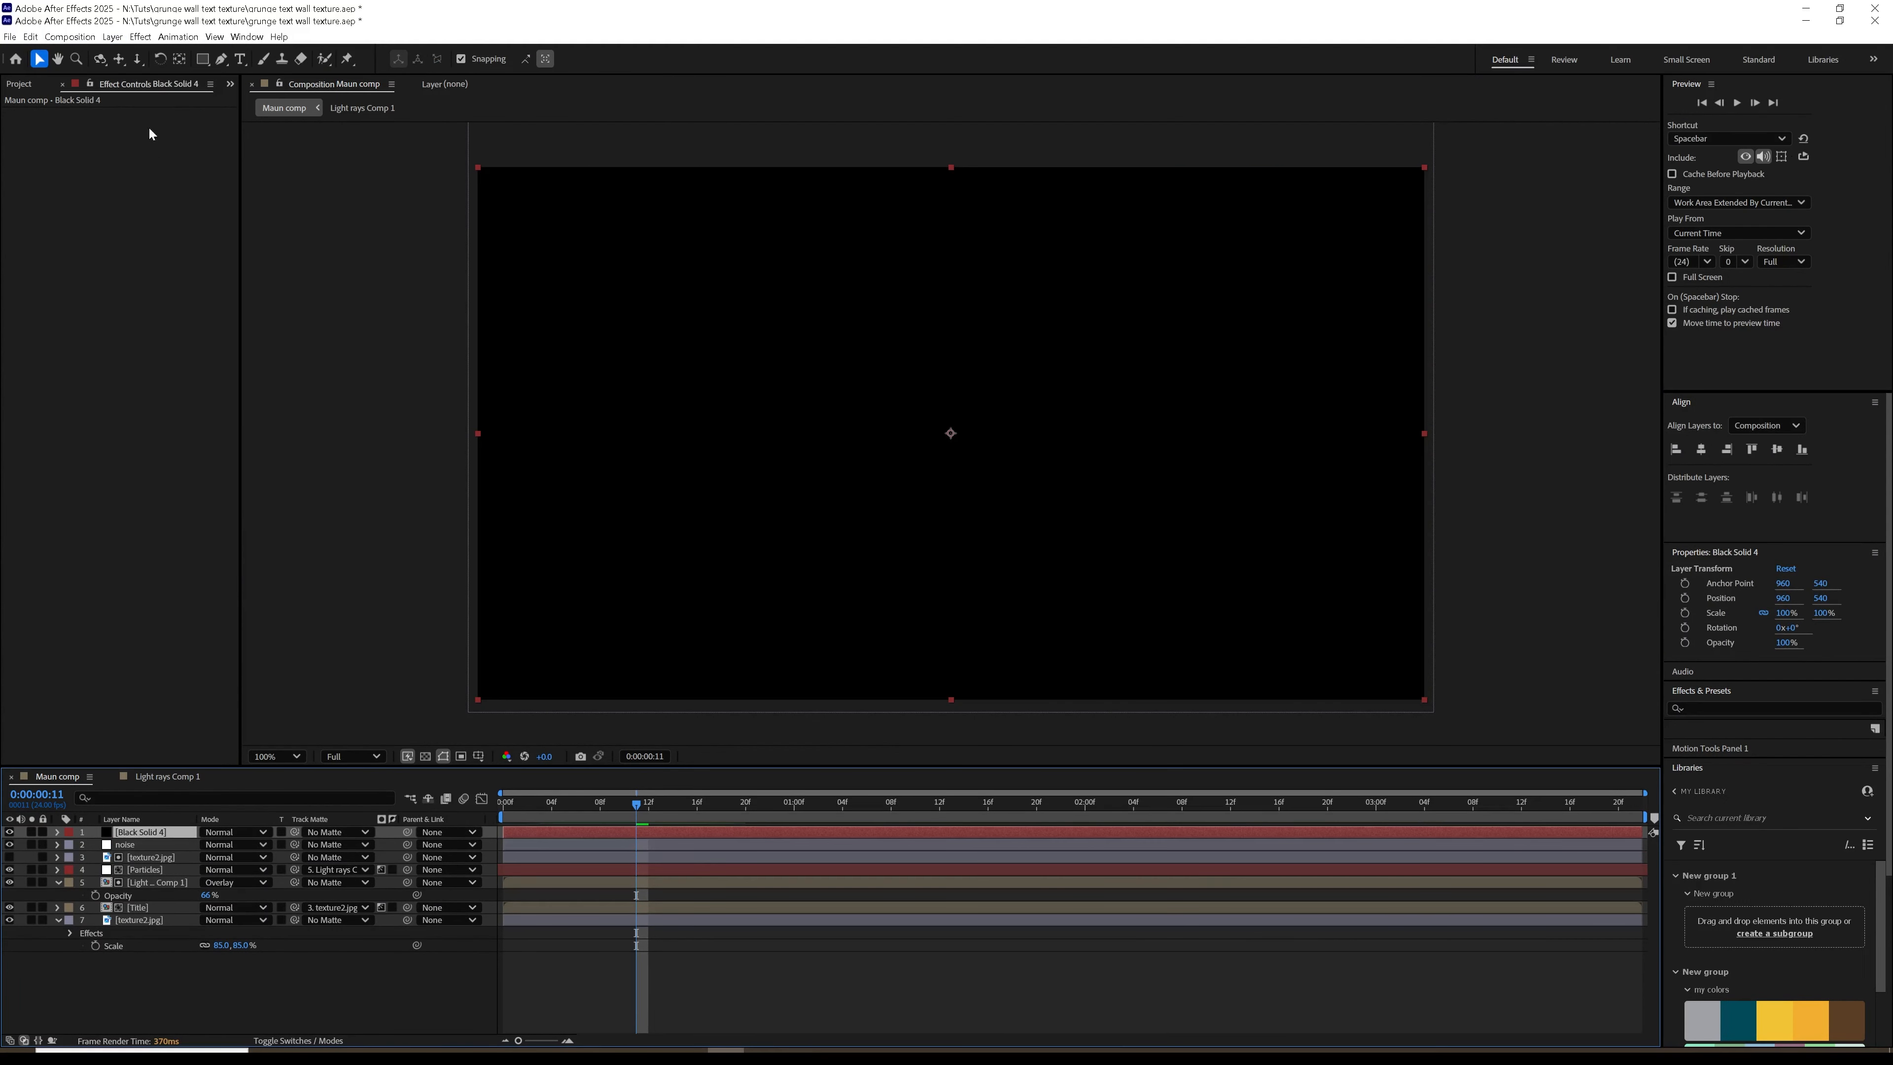
Step: Add a full-frame elliptical mask to the black solid and invert it
{"action": "left_click", "coordinate": [207, 65]}
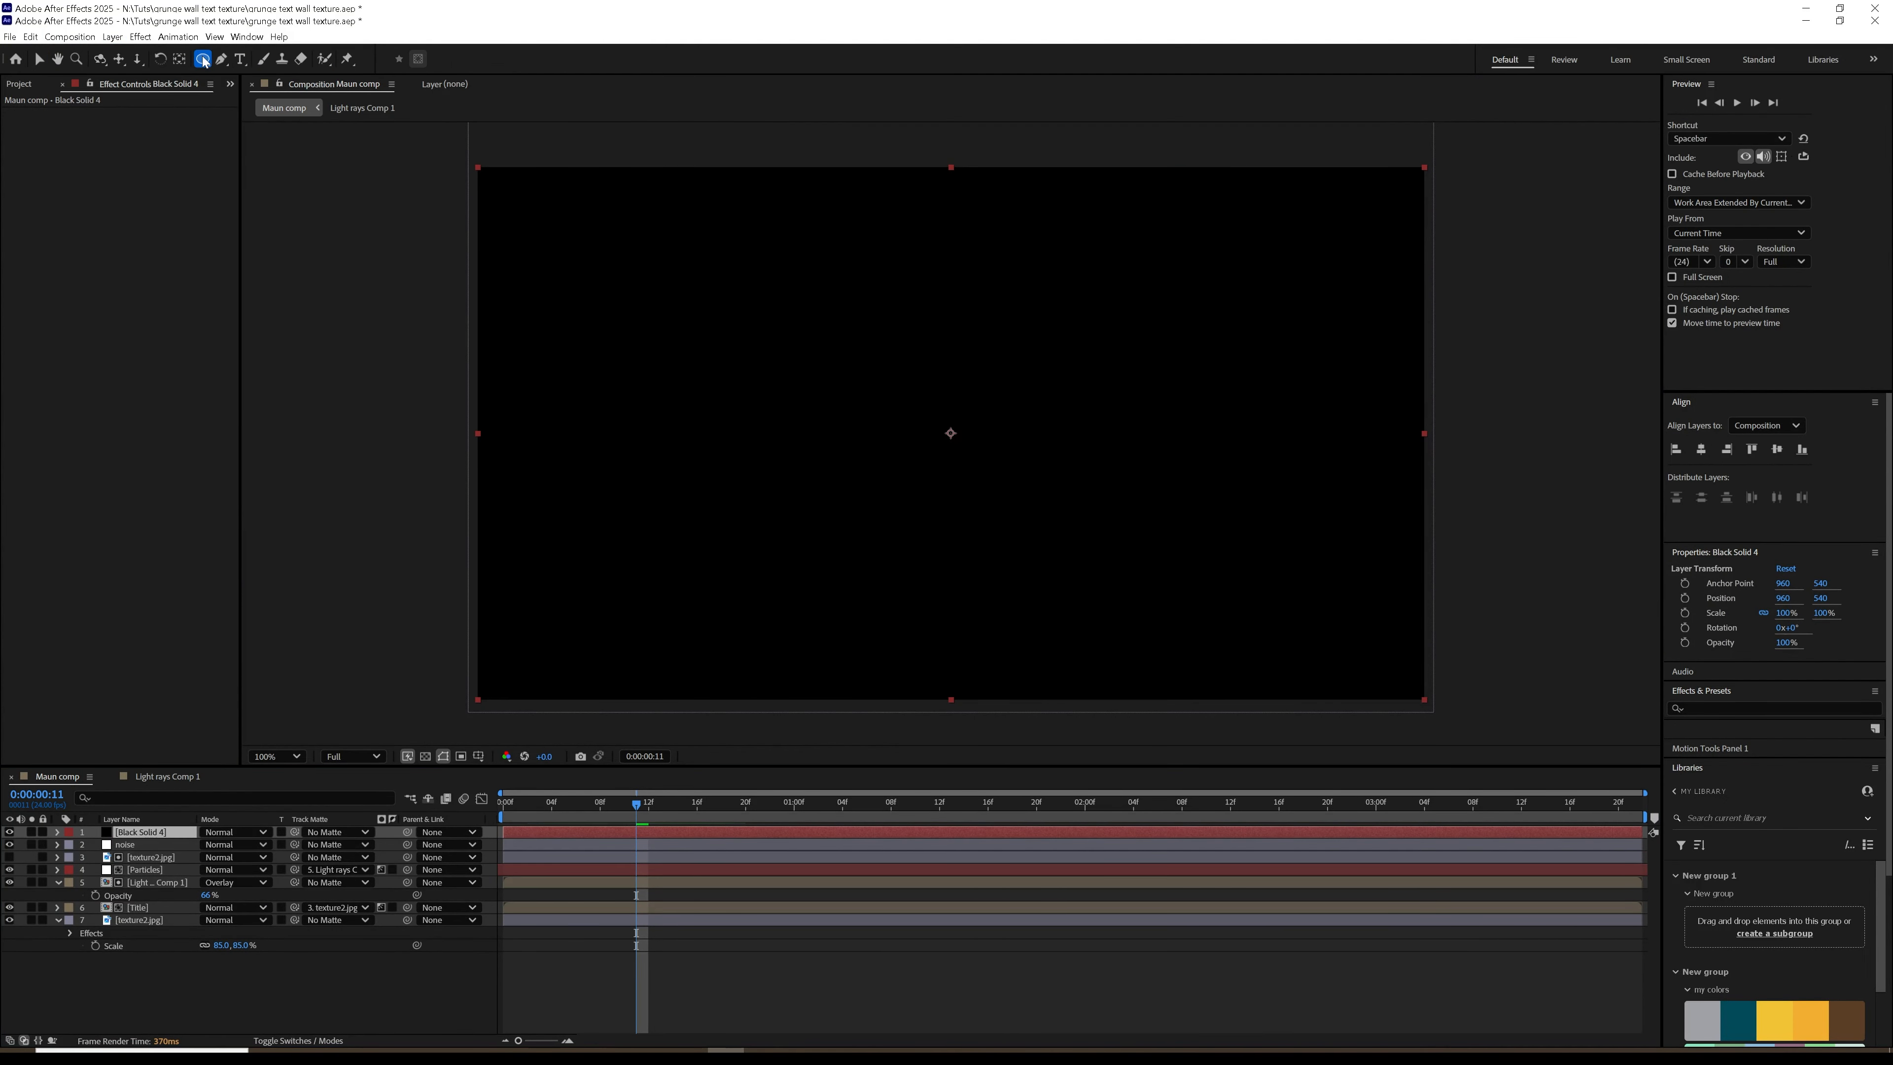
{"action": "double_click", "coordinate": [204, 60]}
{"action": "key", "text": "v"}
{"action": "left_click", "coordinate": [271, 857]}
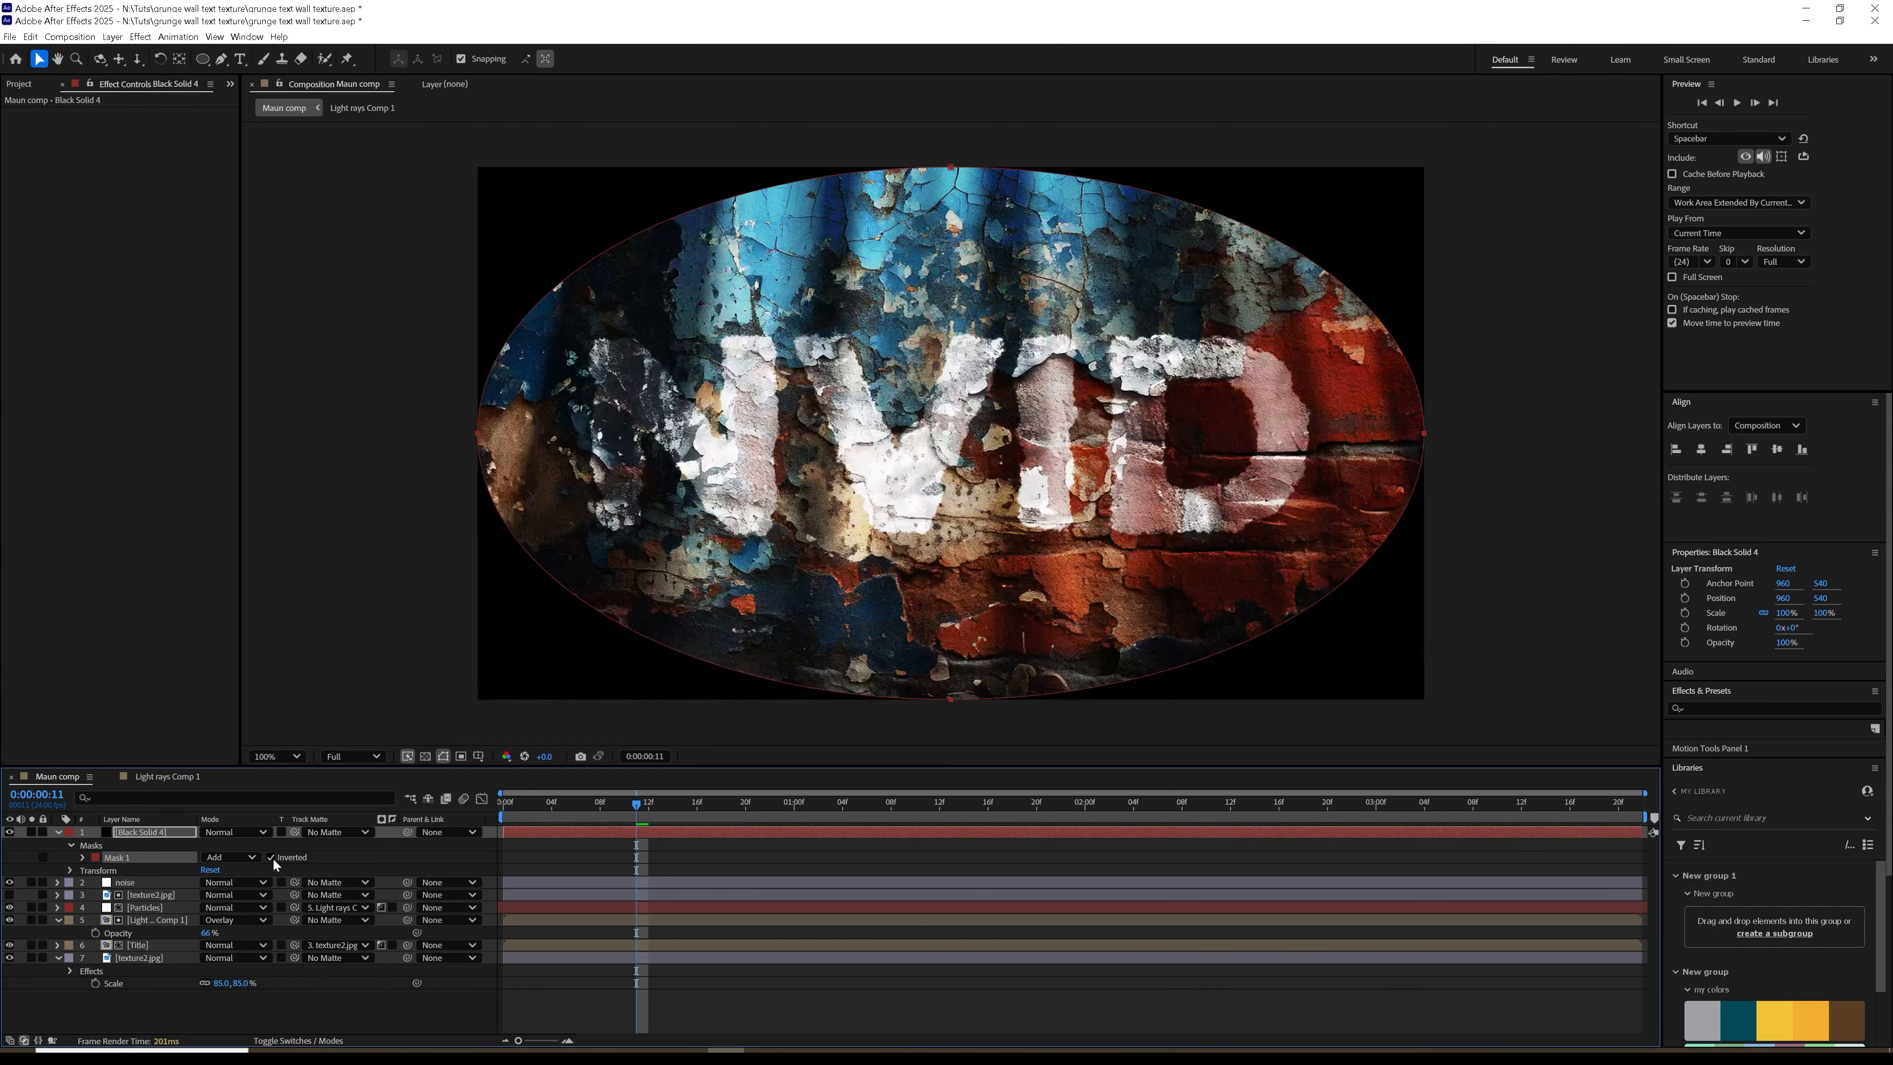
Step: Soften the black solid's mask into a vignette with a feather of about 568 pixels and a mask opacity of about 62%
{"action": "left_click", "coordinate": [82, 857]}
{"action": "left_click_drag", "start_coordinate": [222, 882], "coordinate": [605, 815]}
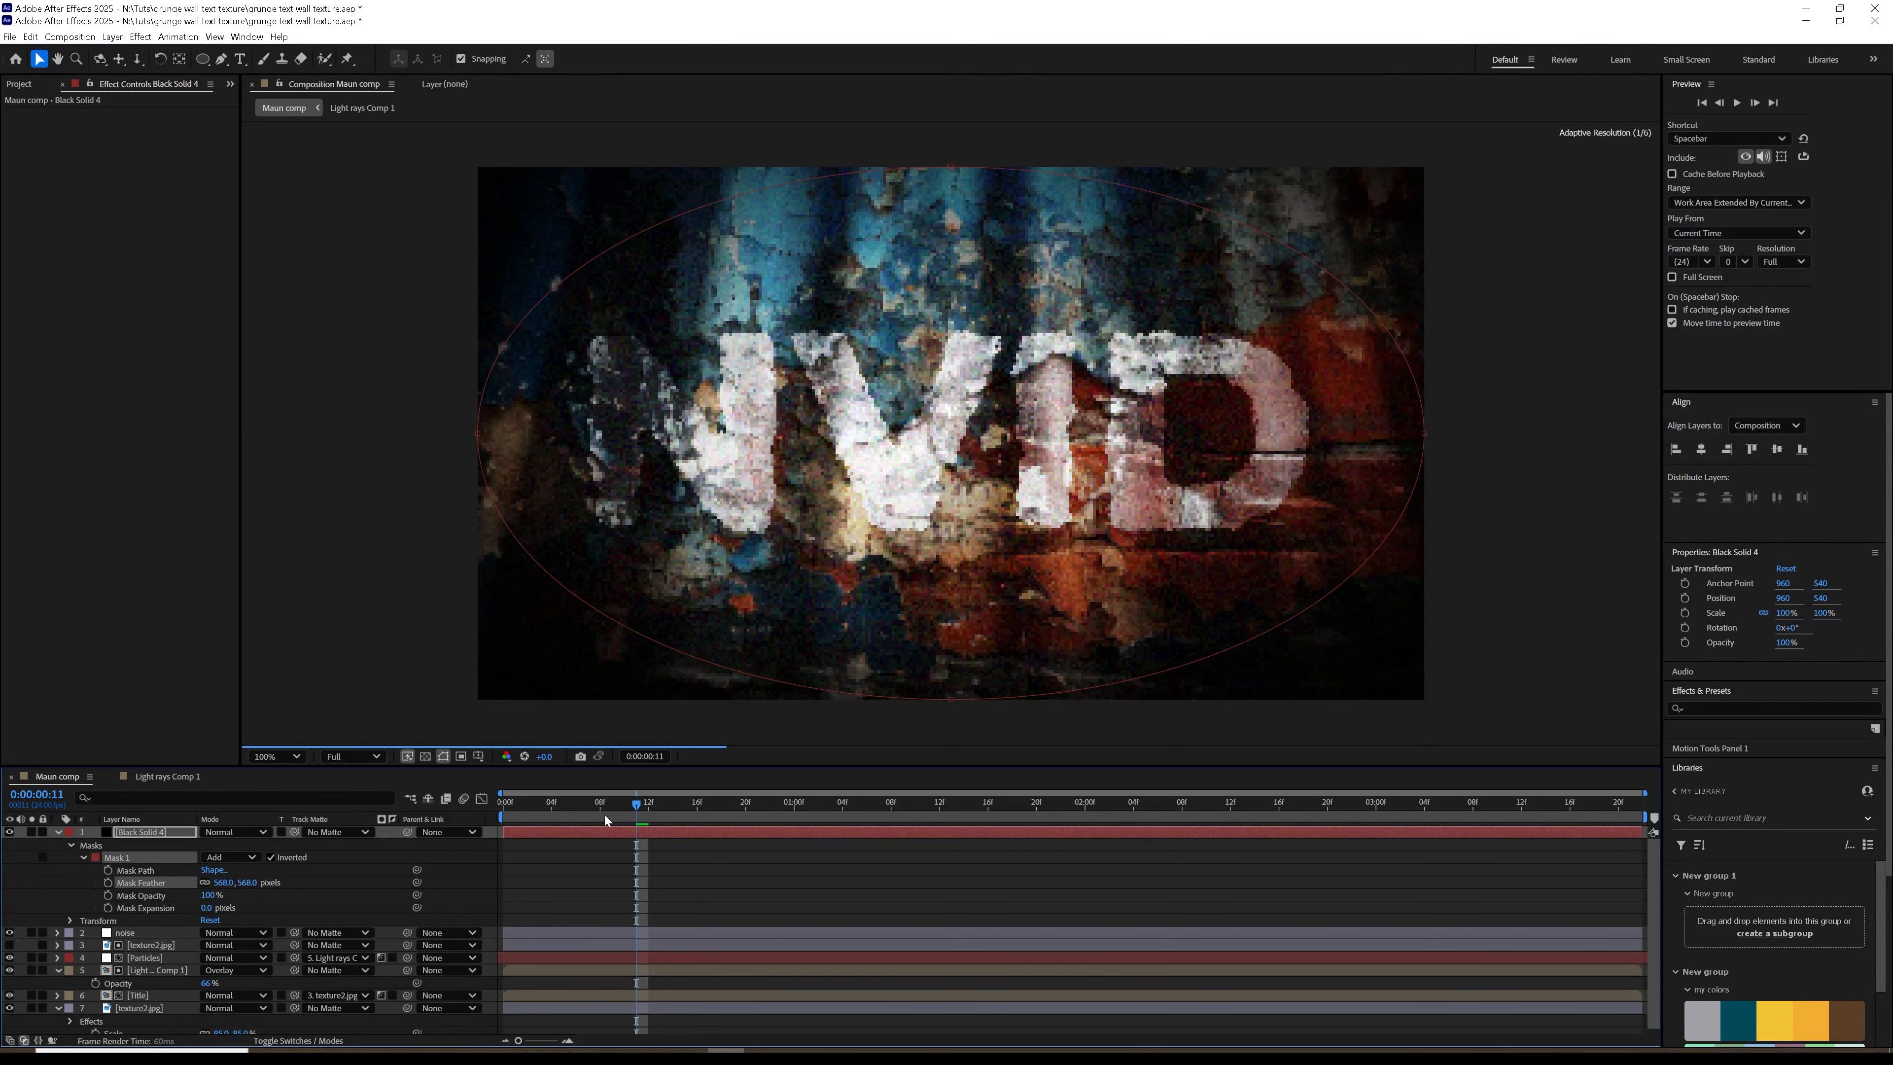
{"action": "left_click_drag", "start_coordinate": [214, 900], "coordinate": [188, 898]}
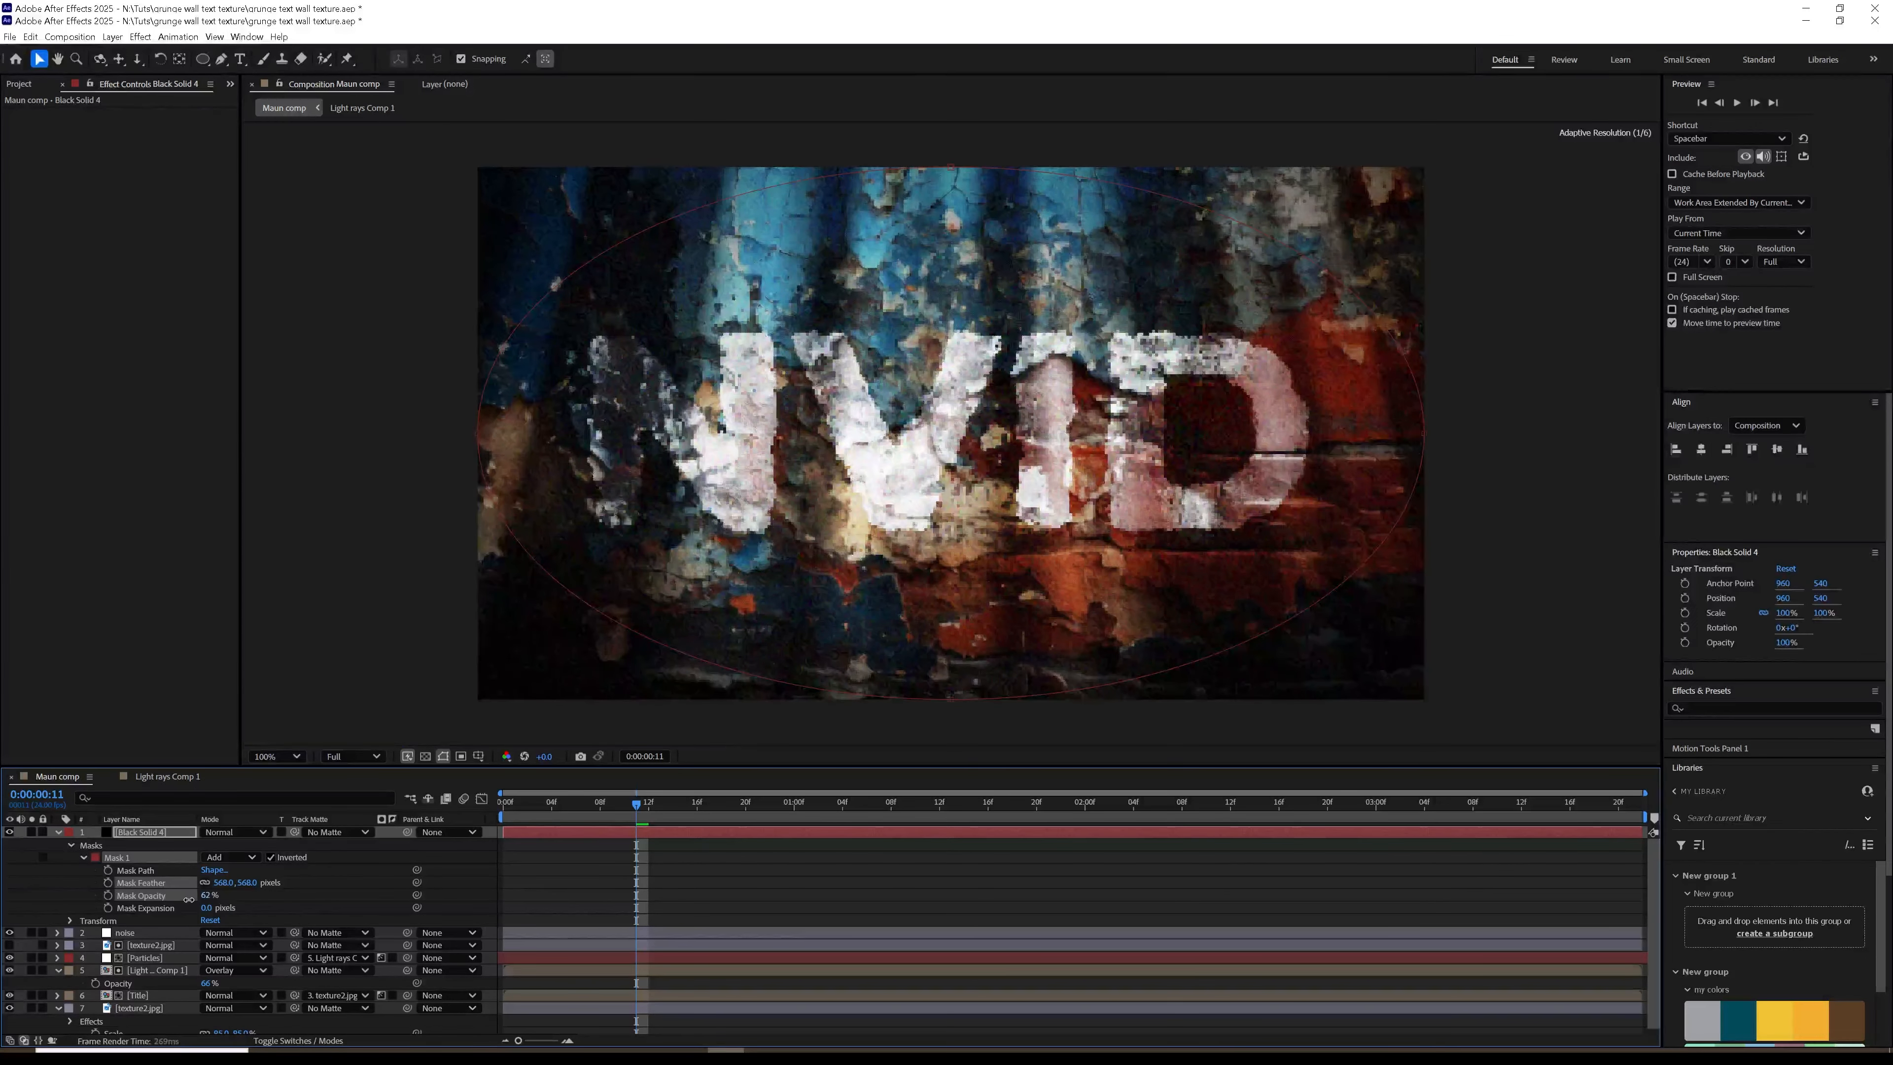
{"action": "left_click", "coordinate": [119, 853]}
{"action": "left_click", "coordinate": [57, 831]}
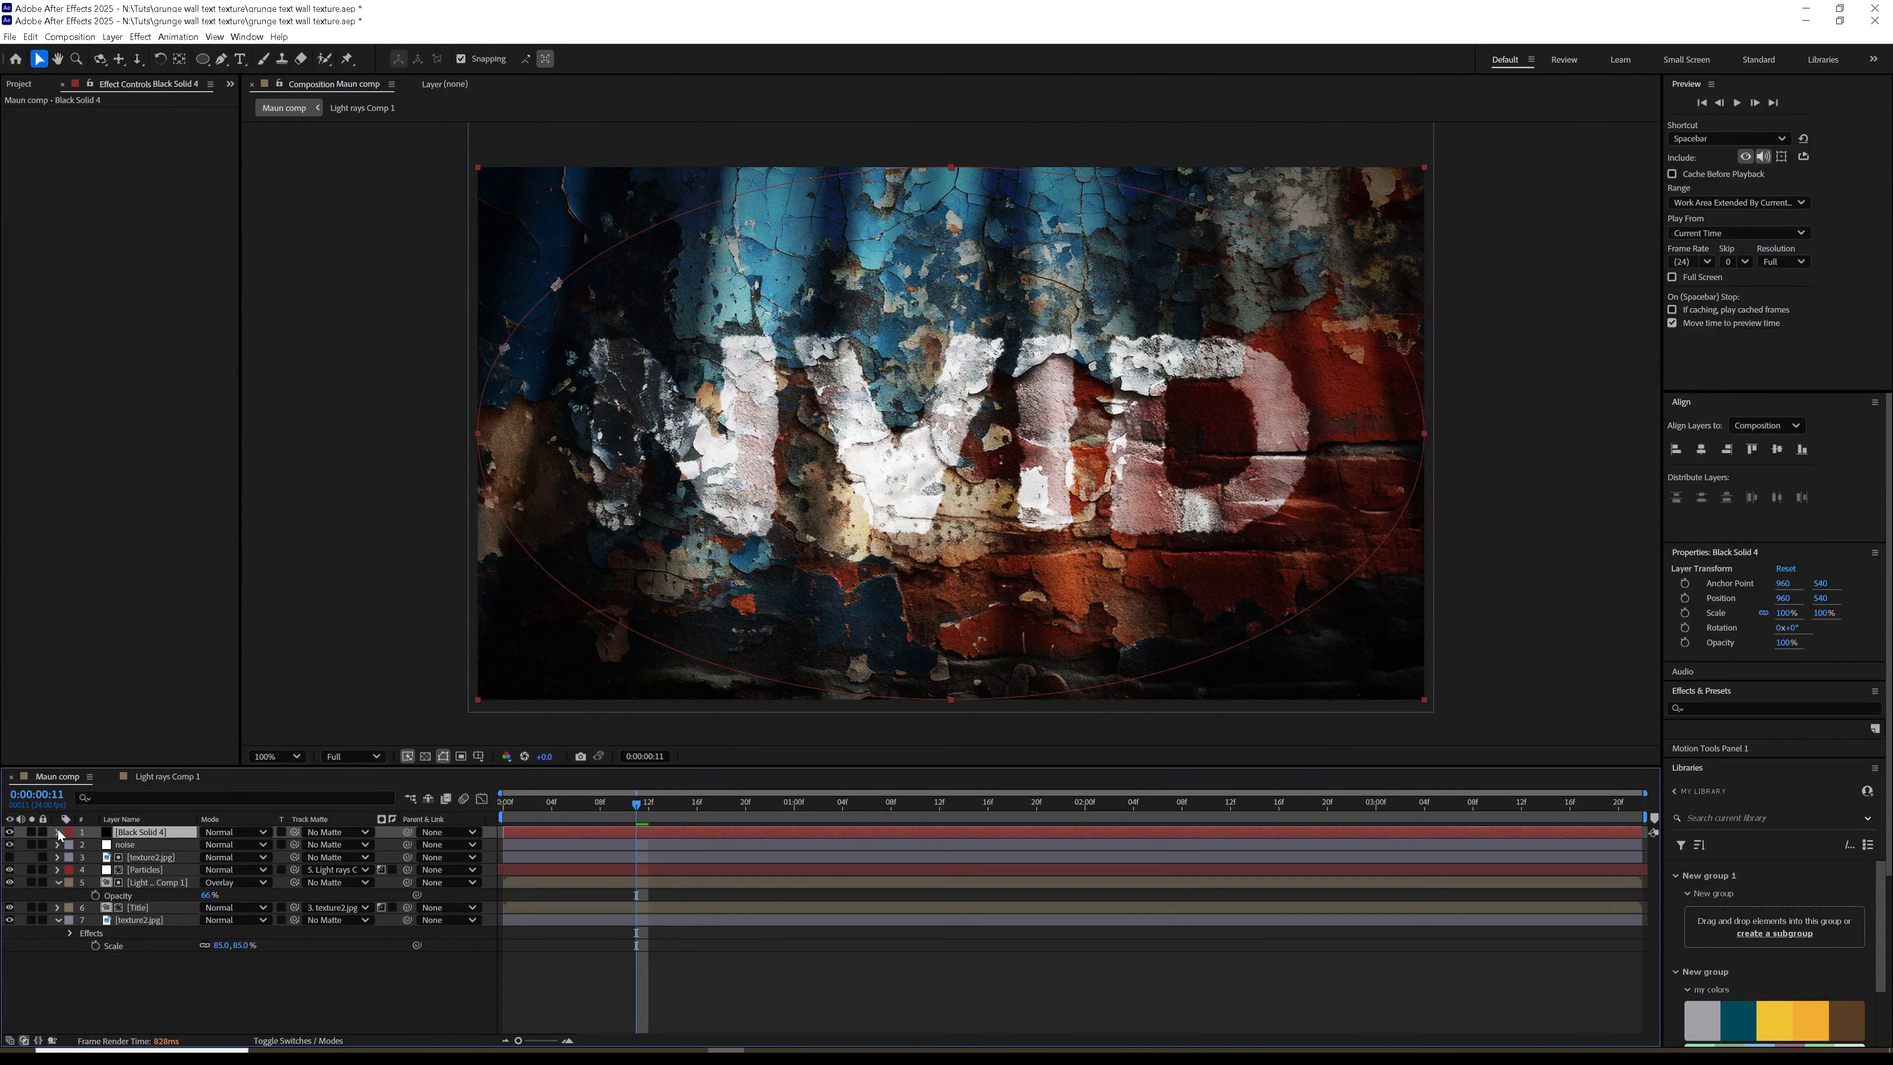
Step: Lower the Light rays Comp 1 layer's opacity to 45% and play back the composition to check it
{"action": "left_click", "coordinate": [153, 882]}
{"action": "type", "text": "50"}
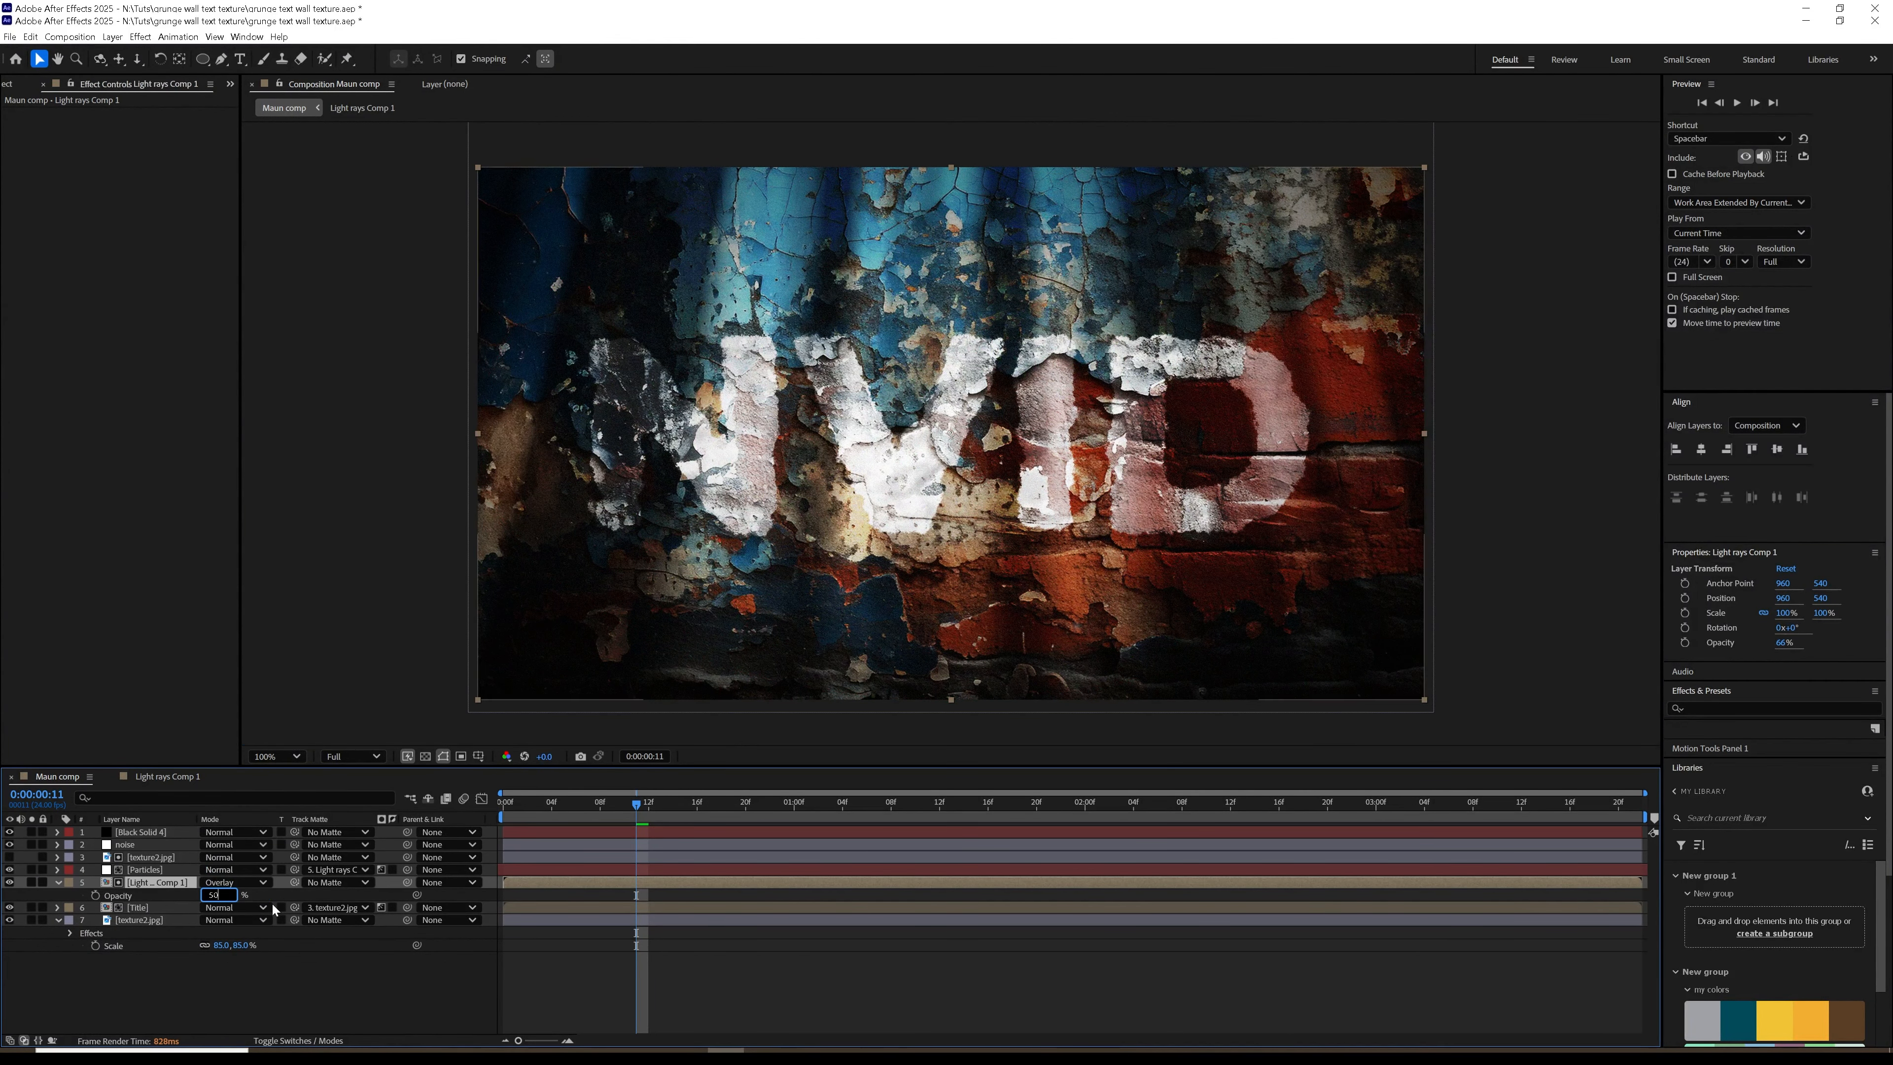
{"action": "left_click", "coordinate": [287, 893]}
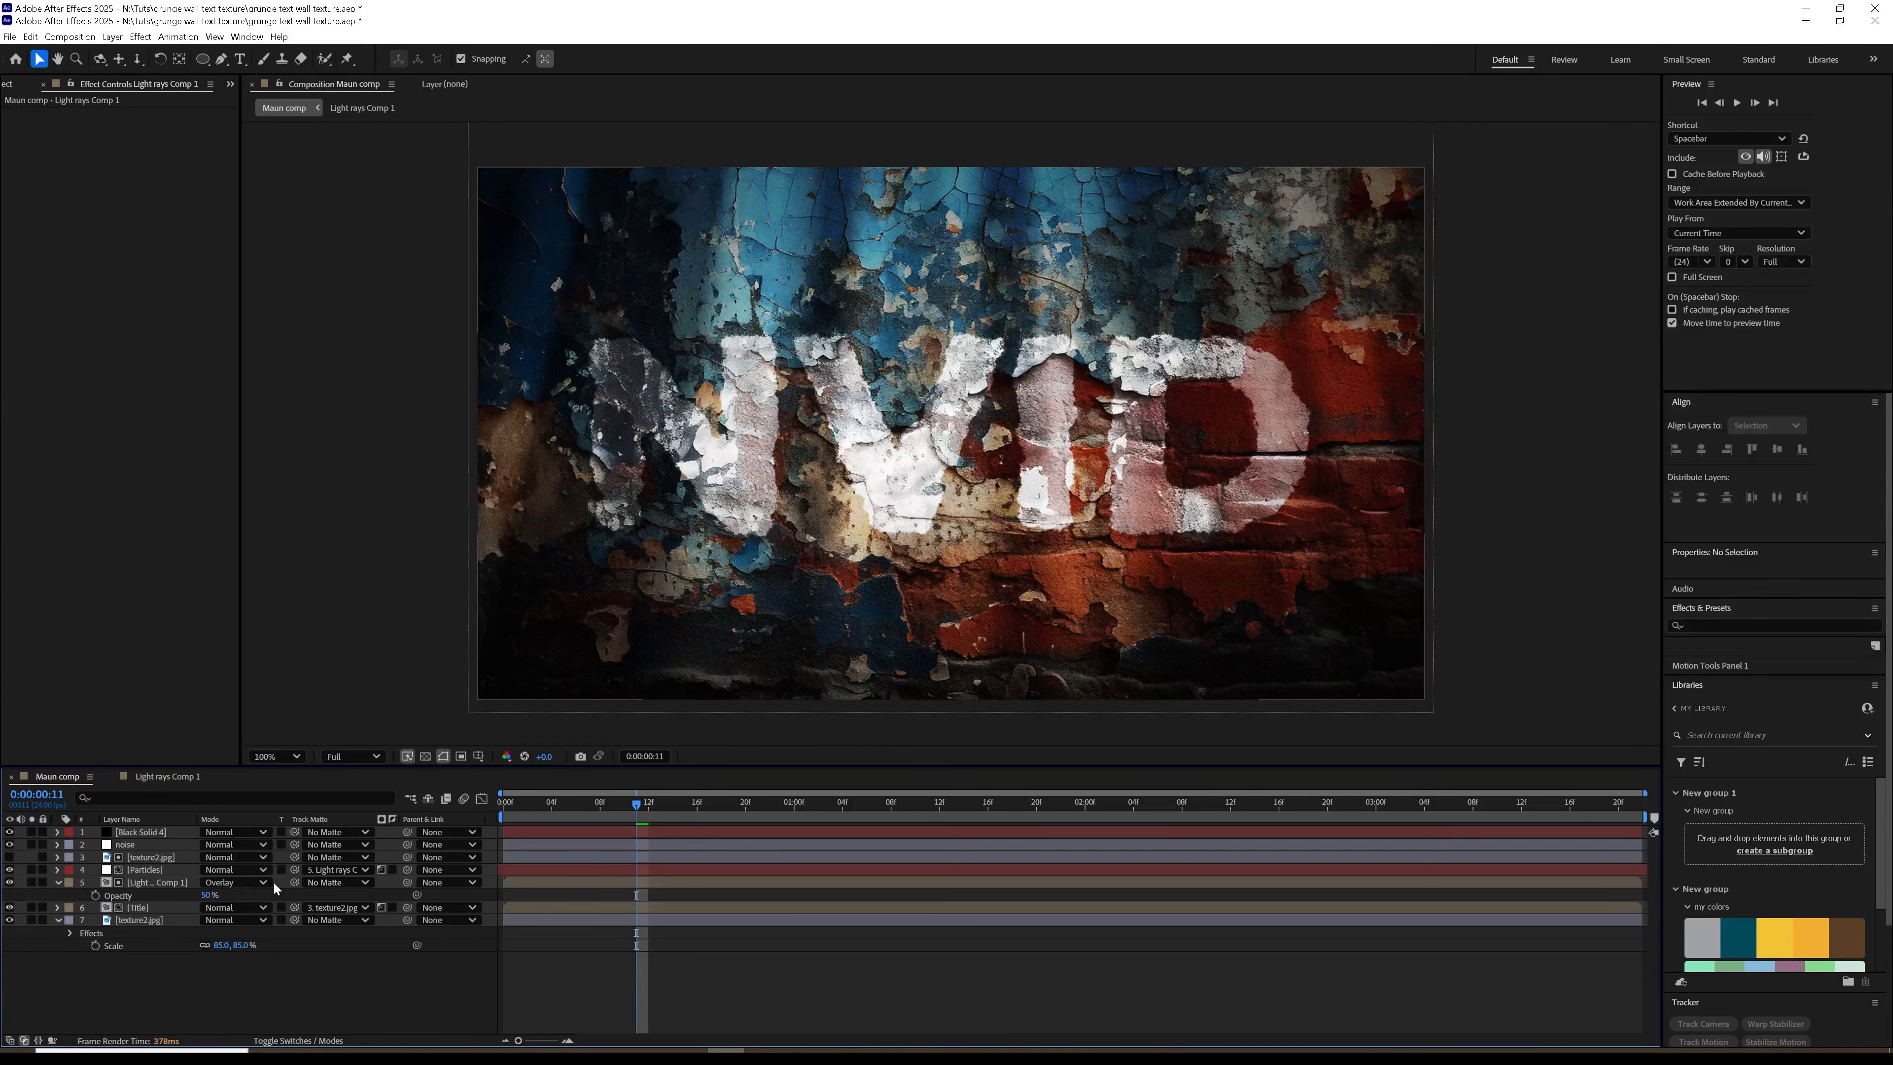
{"action": "key", "text": "Return"}
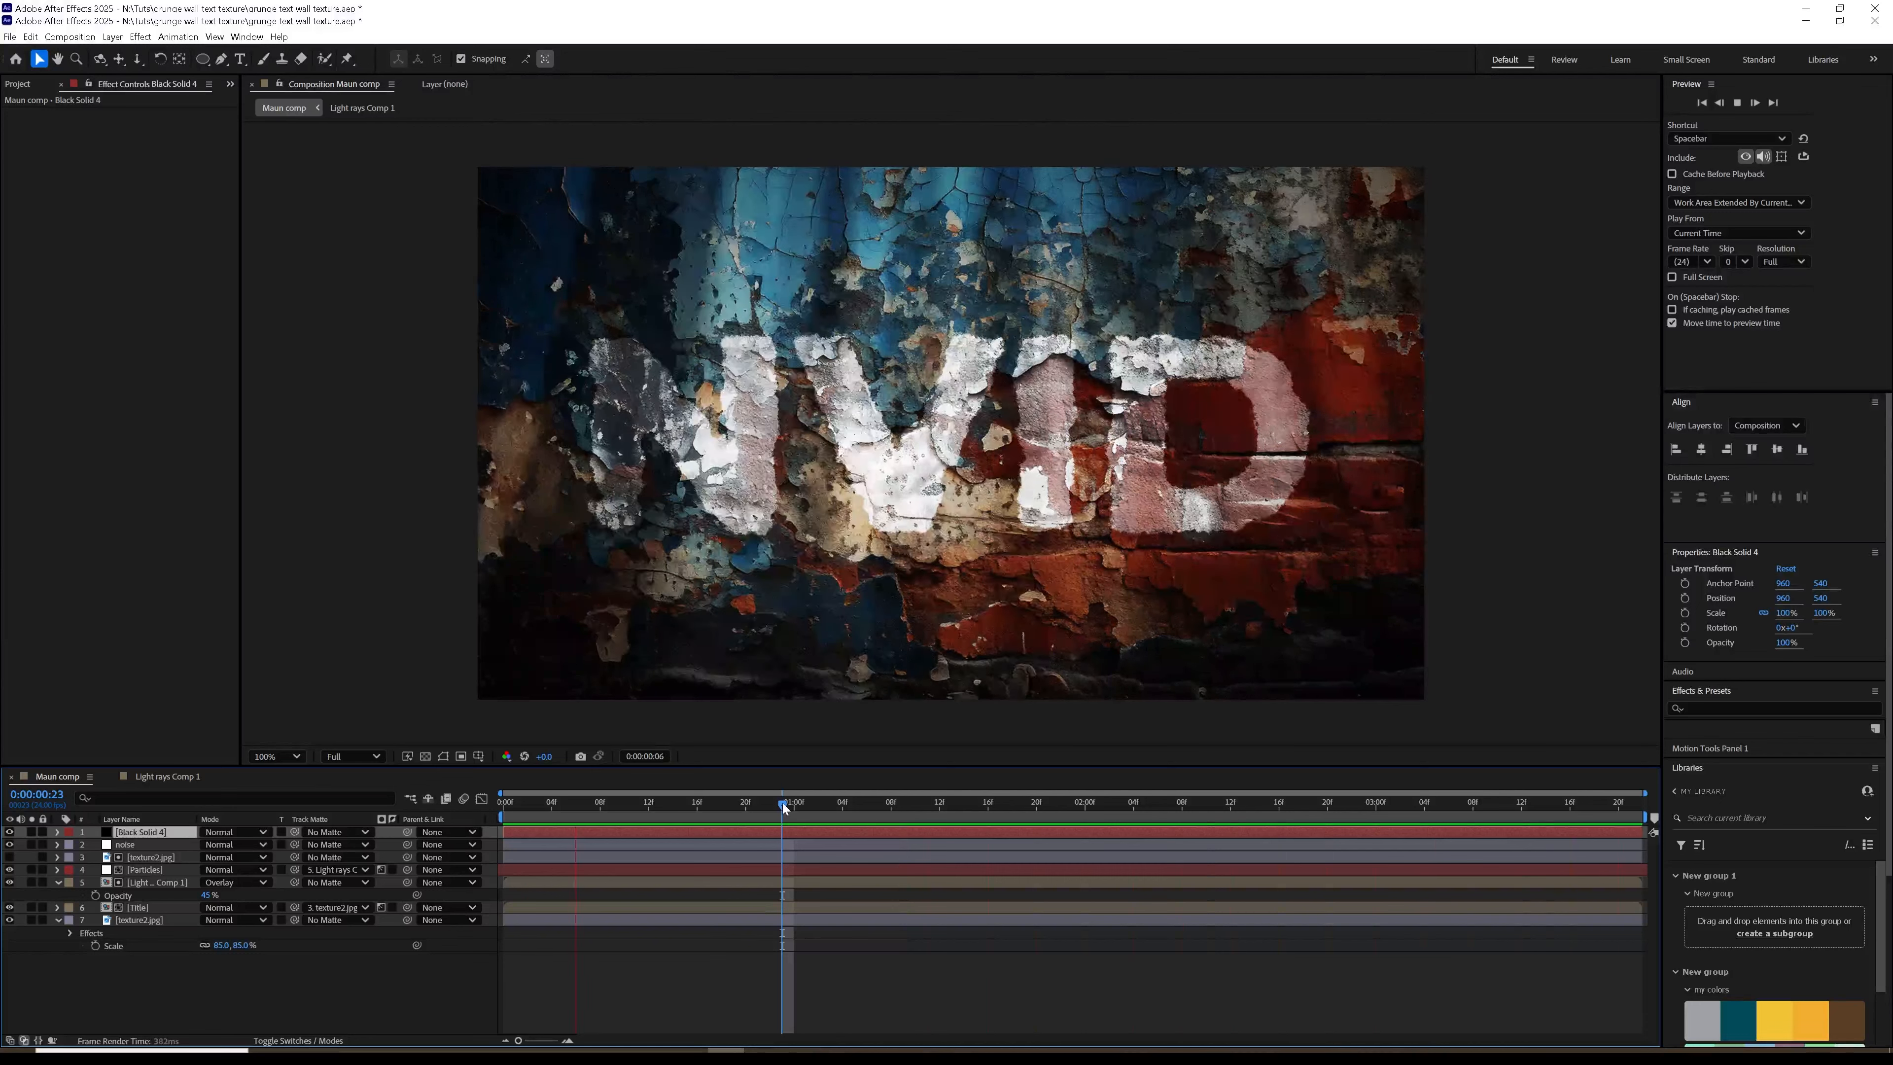
{"action": "key", "text": "space"}
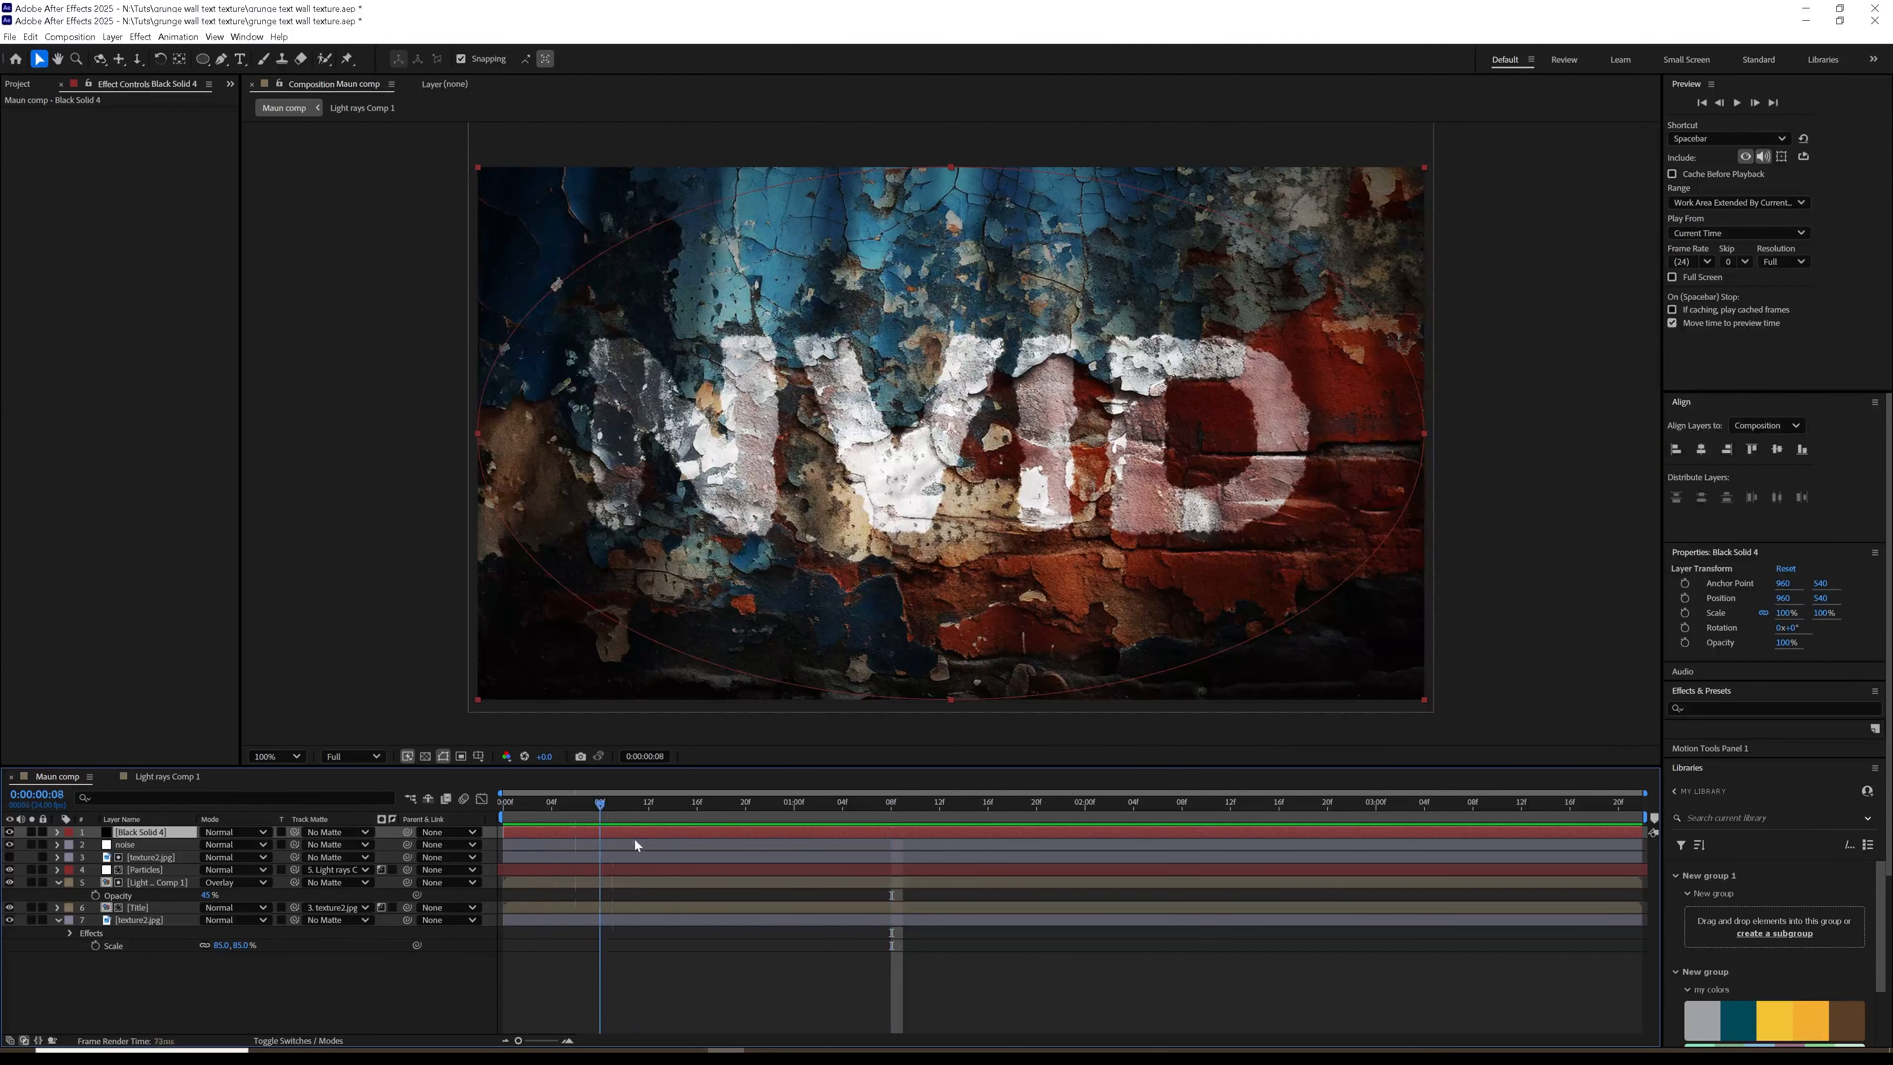
Step: Return to the first frame and add a two-node camera with the 50mm preset
{"action": "key", "text": "Home"}
{"action": "left_click", "coordinate": [149, 40]}
{"action": "mouse_move", "coordinate": [149, 53]}
{"action": "left_click", "coordinate": [376, 101]}
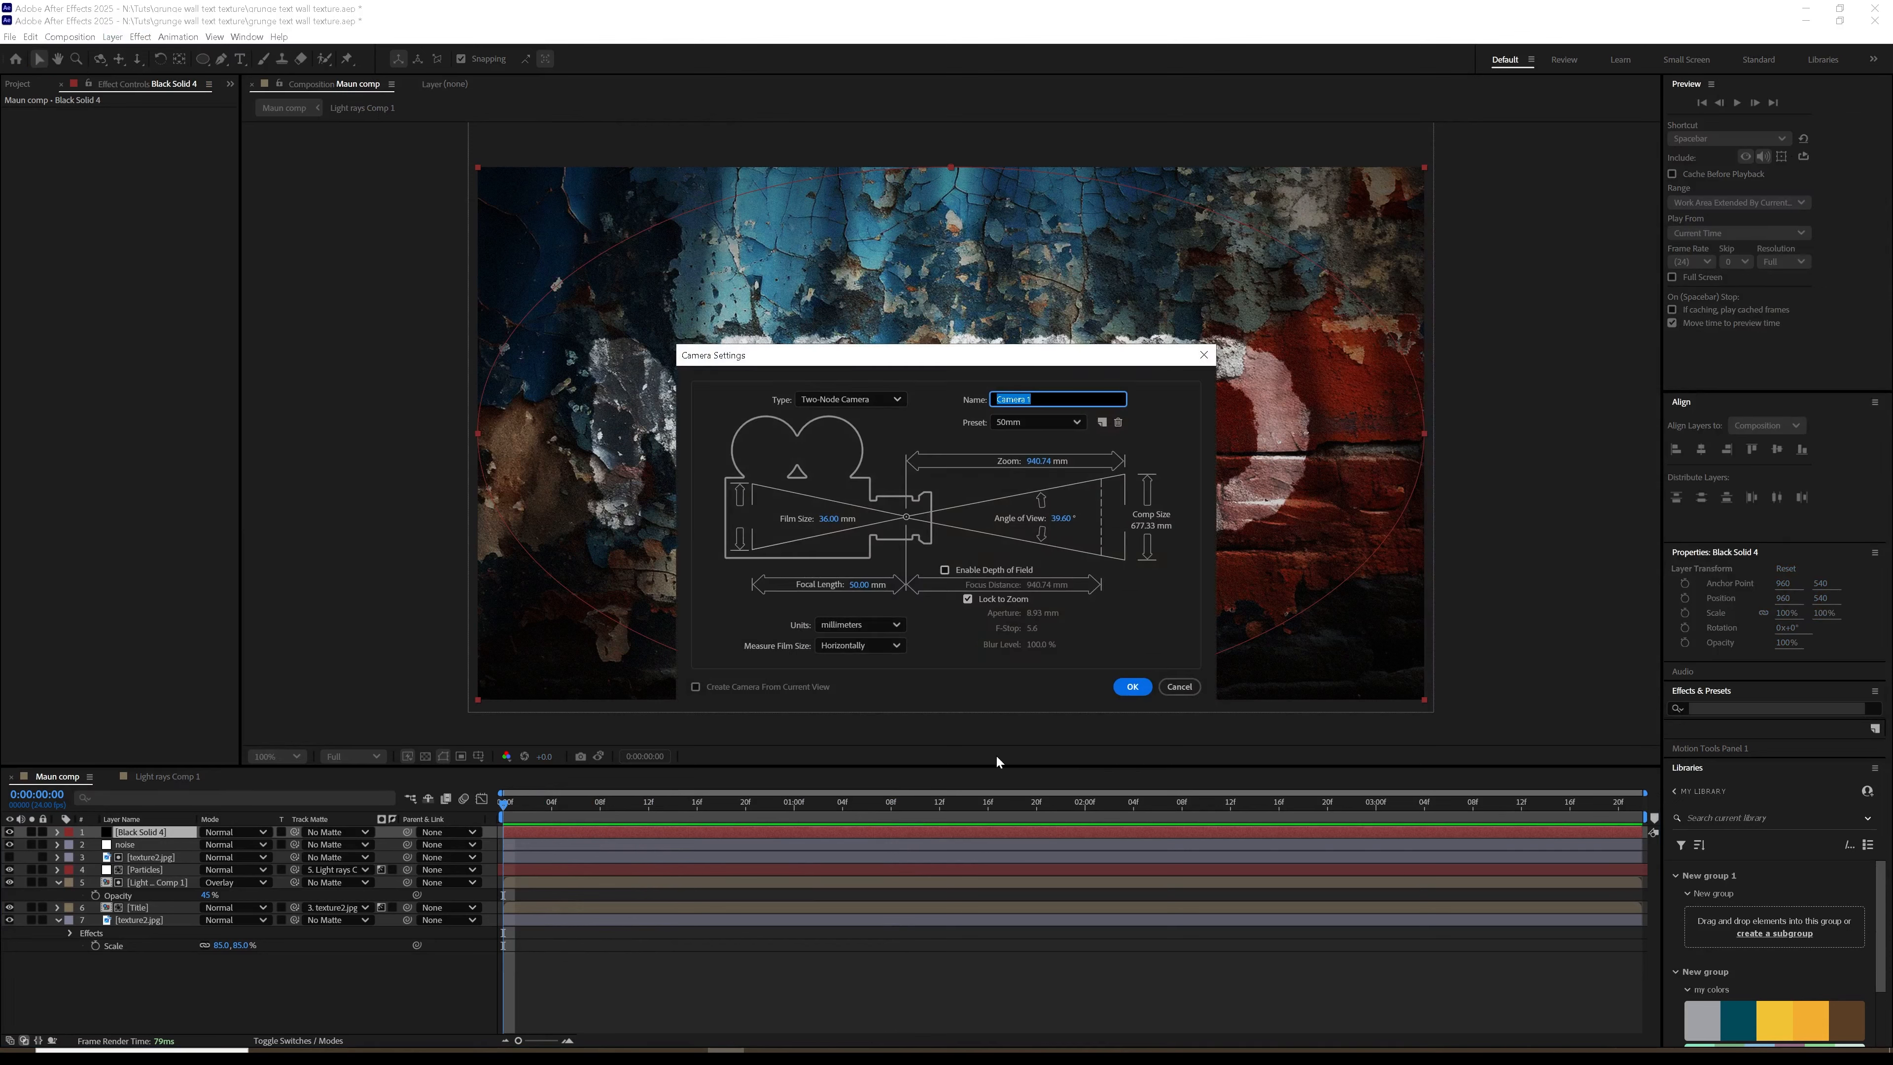
{"action": "left_click", "coordinate": [1129, 687]}
Step: Set a Zoom keyframe on Camera 1 at the first frame, then try a larger zoom and undo it
{"action": "left_click", "coordinate": [58, 832]}
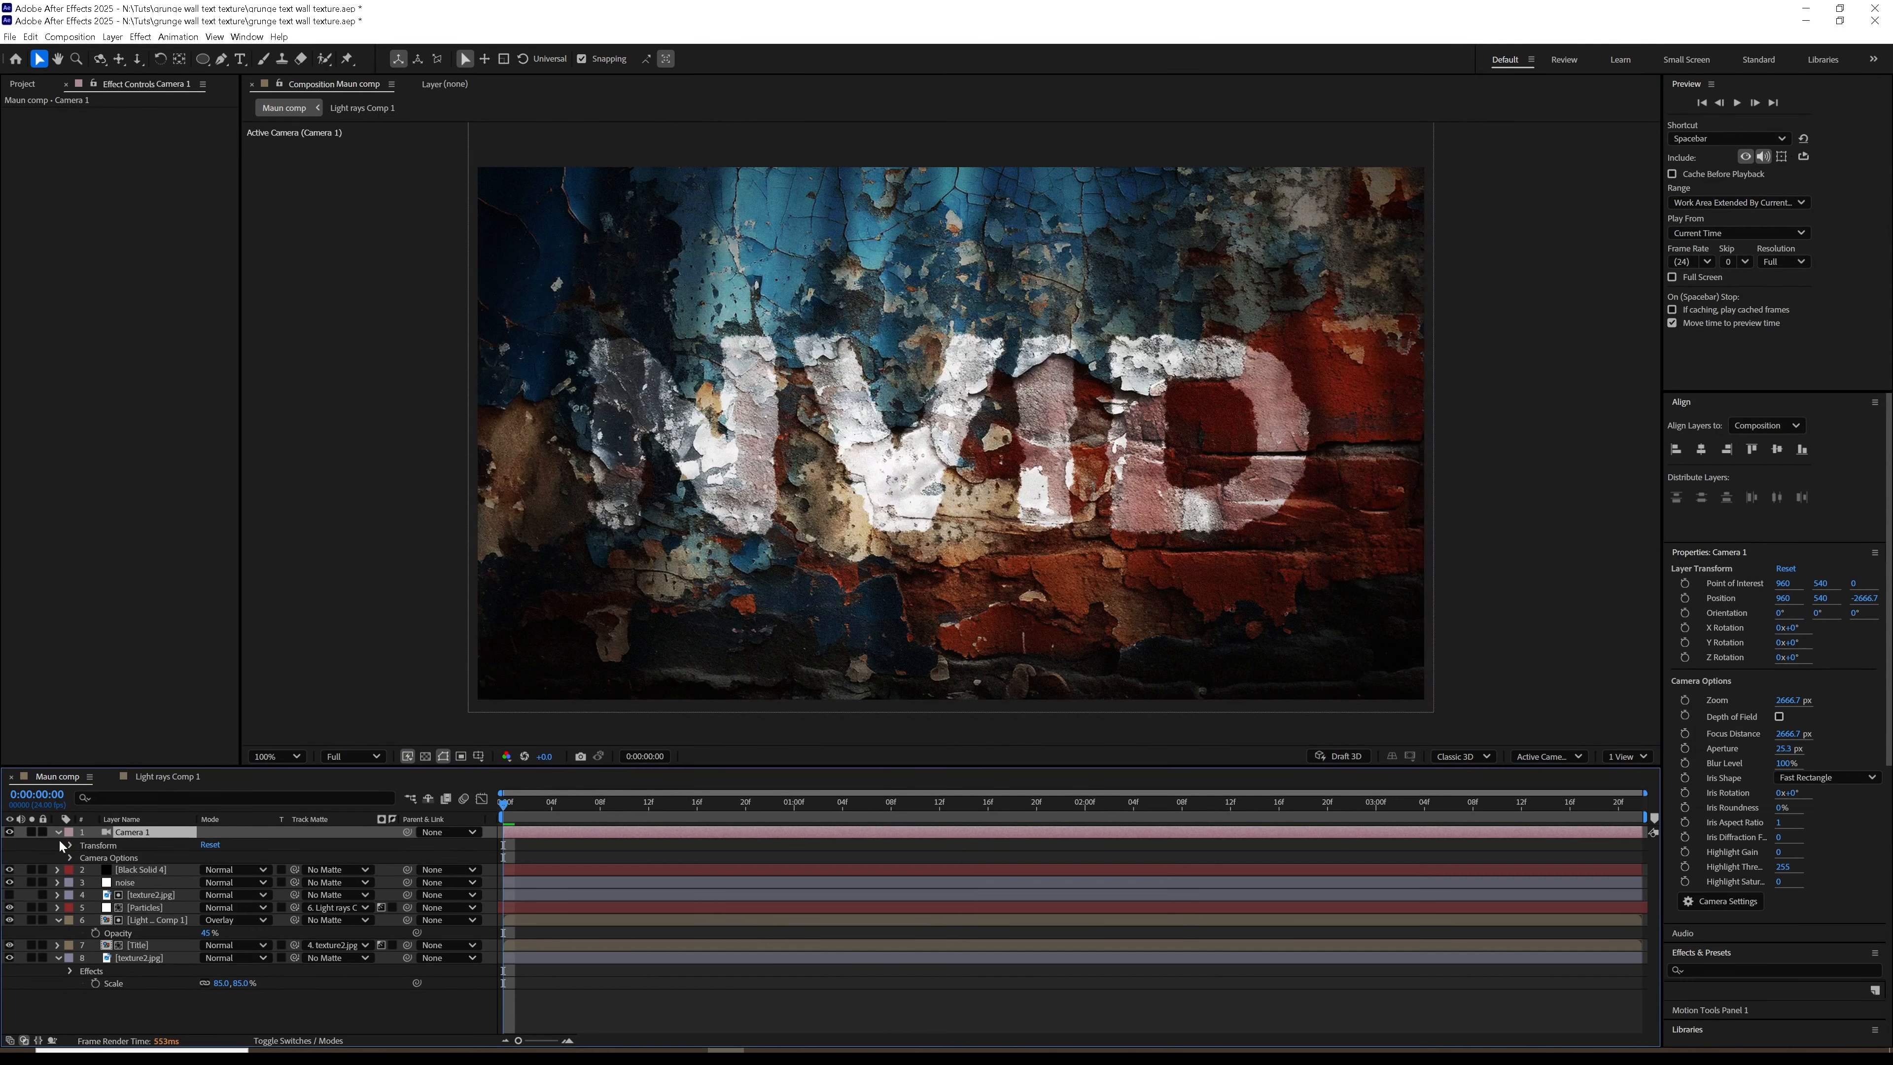
{"action": "left_click", "coordinate": [70, 857]}
{"action": "left_click", "coordinate": [96, 870]}
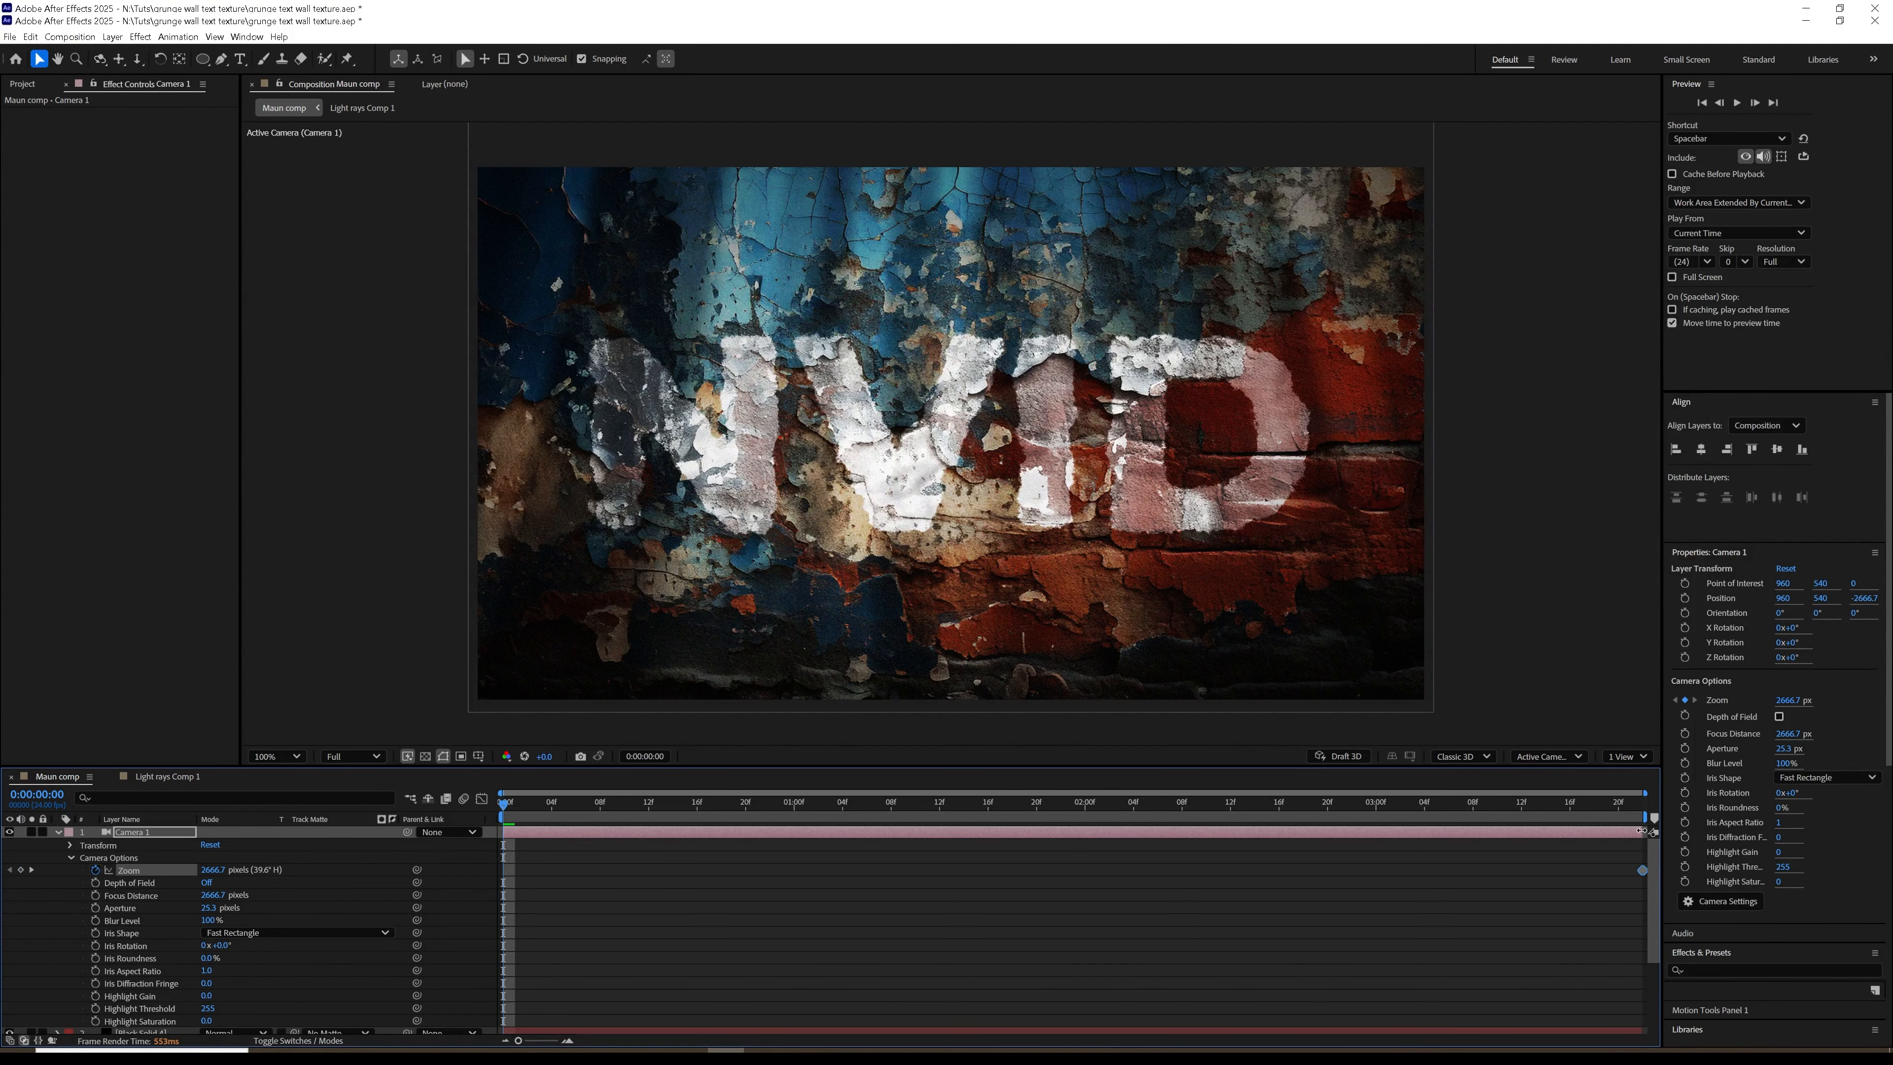
{"action": "key", "text": "ctrl+z"}
{"action": "left_click_drag", "start_coordinate": [209, 870], "coordinate": [764, 790]}
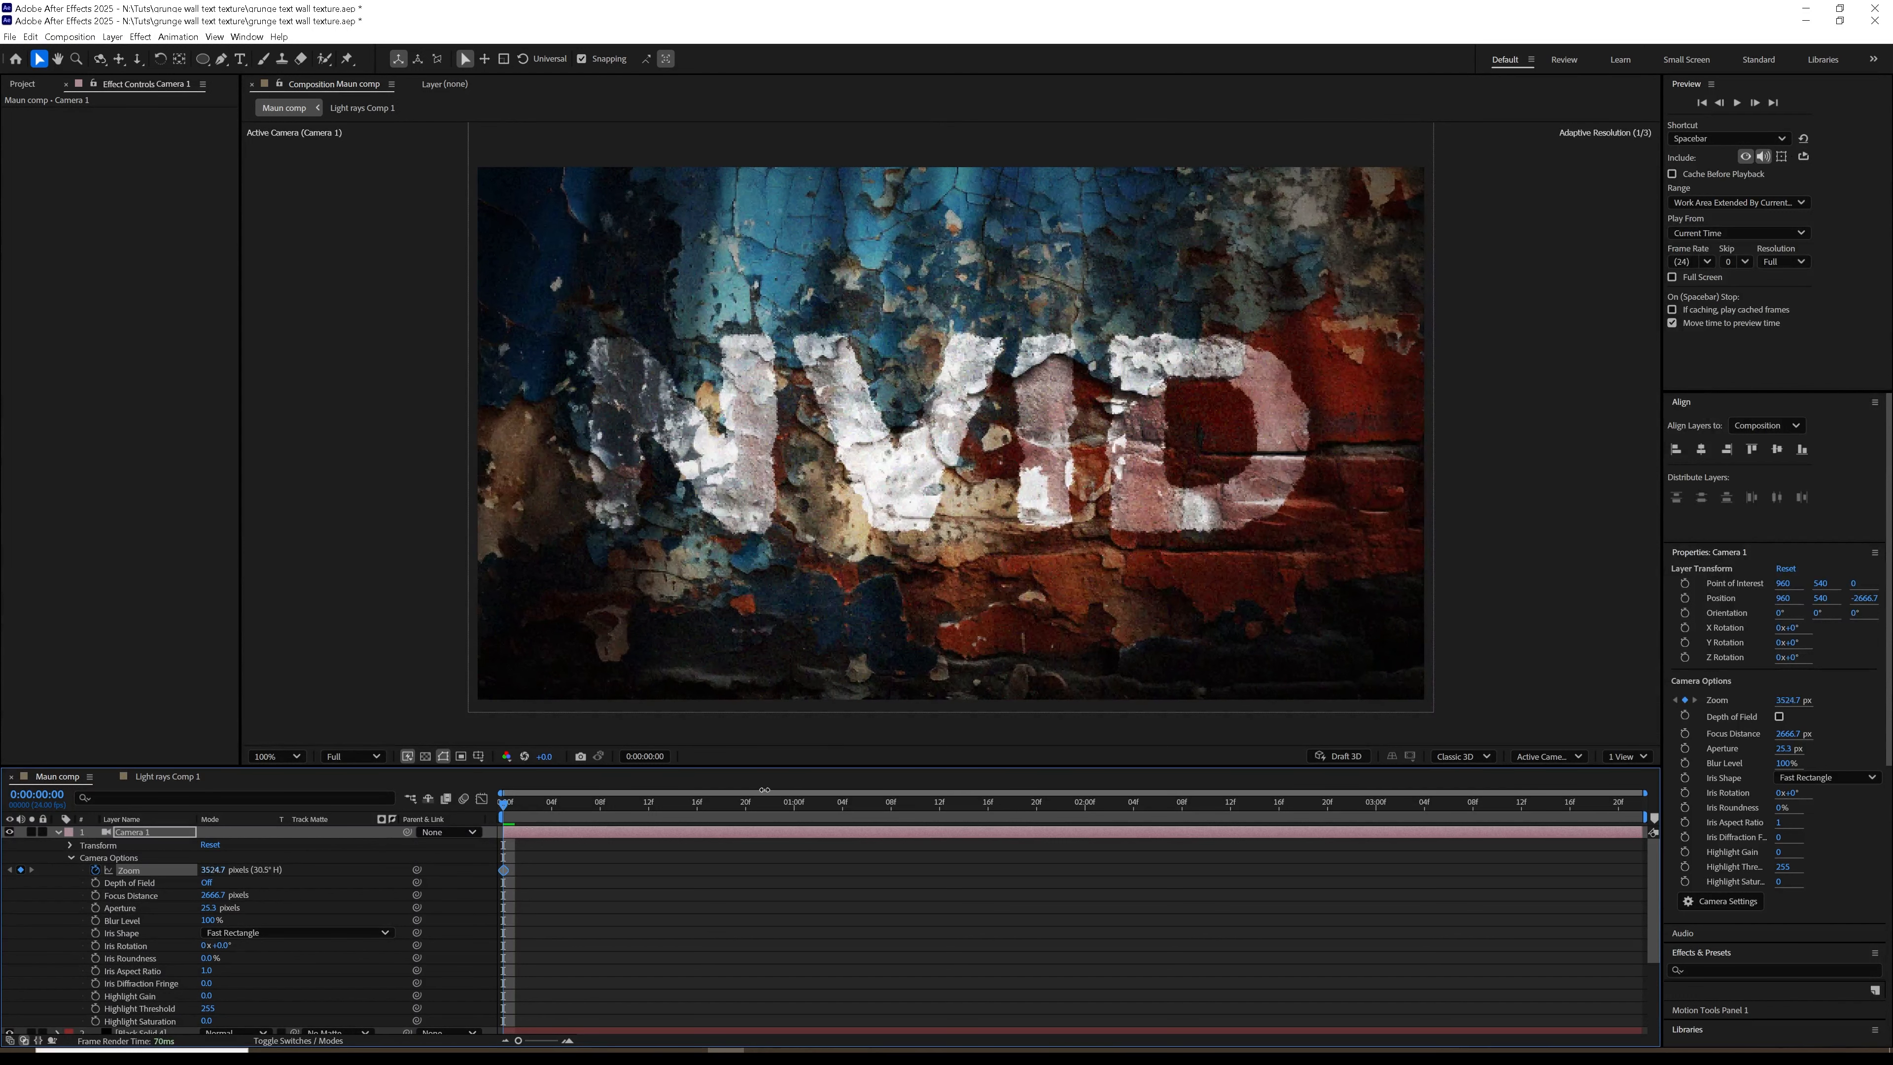
{"action": "key", "text": "ctrl+z"}
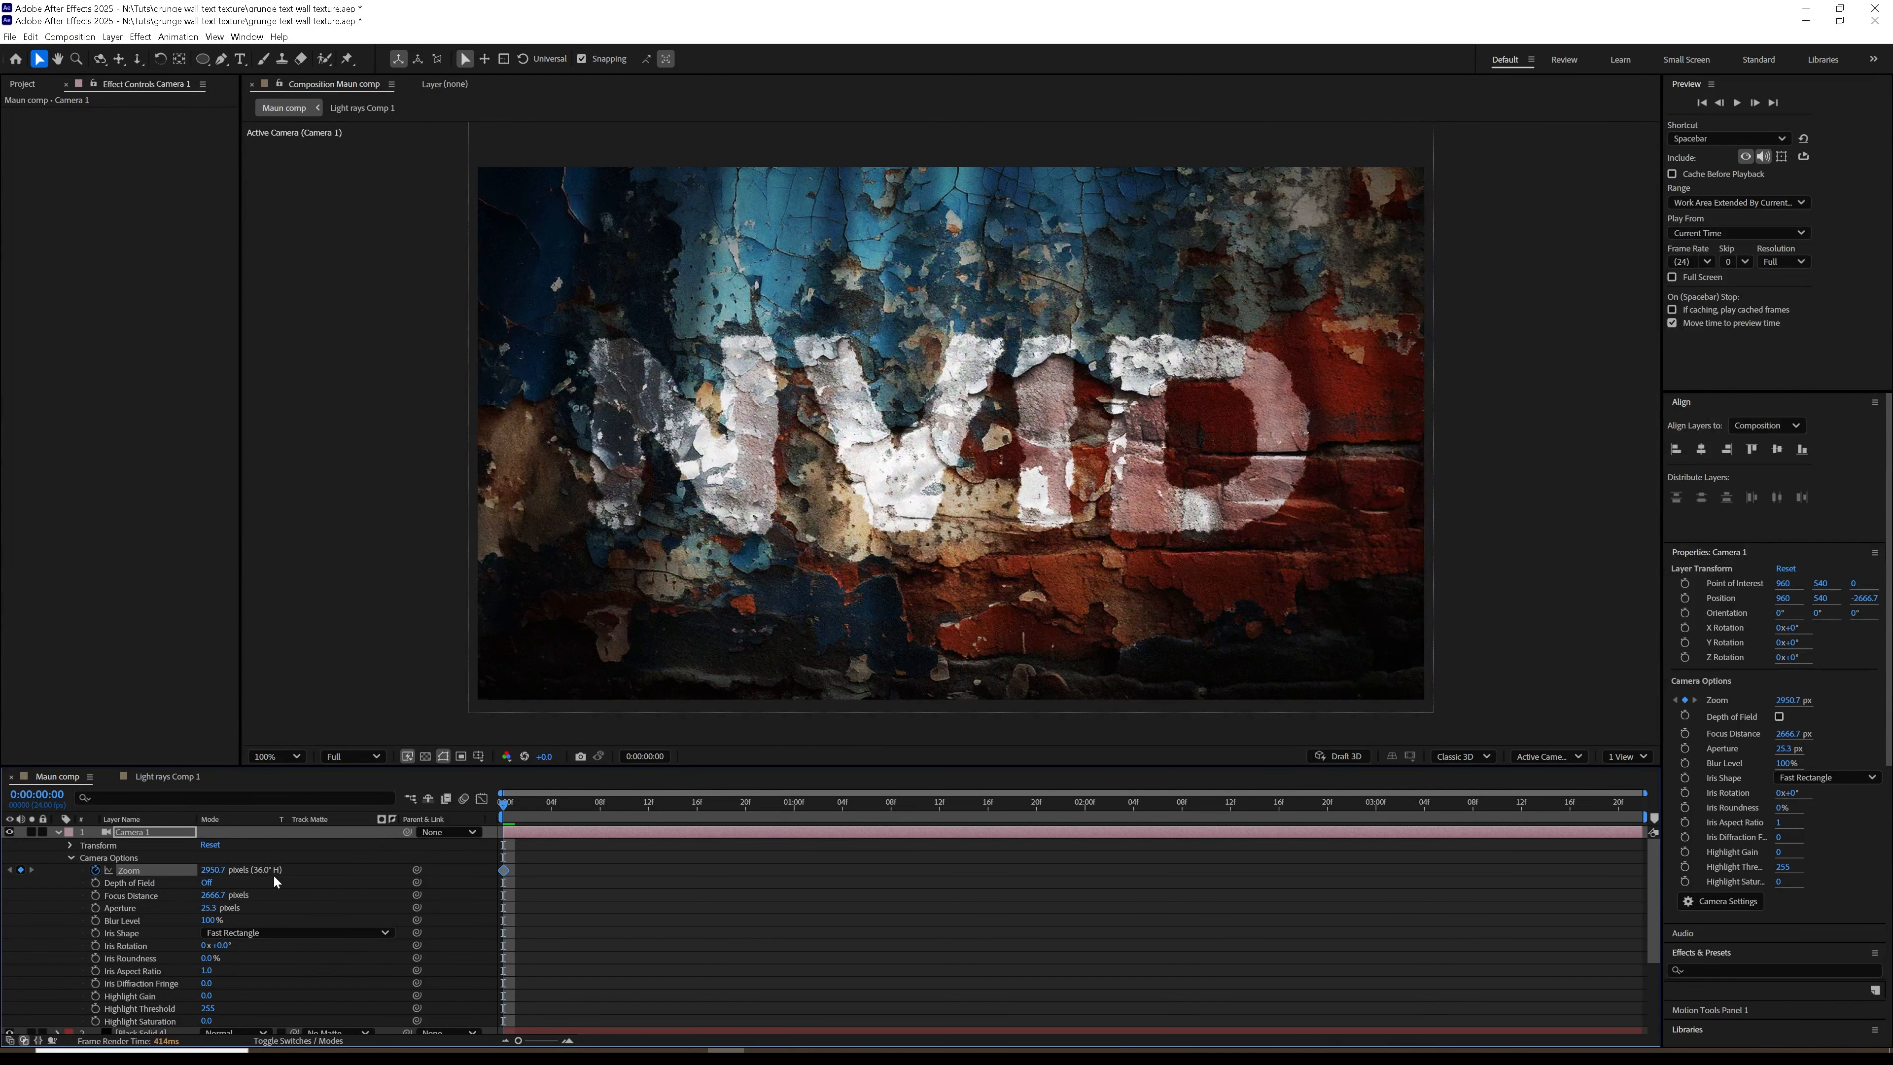
Step: Make the bottom texture2.jpg, Title and Light rays Comp 1 layers 3D, and collapse the light rays layer's properties
{"action": "scroll", "coordinate": [285, 875], "scroll_direction": "down", "scroll_amount": 3}
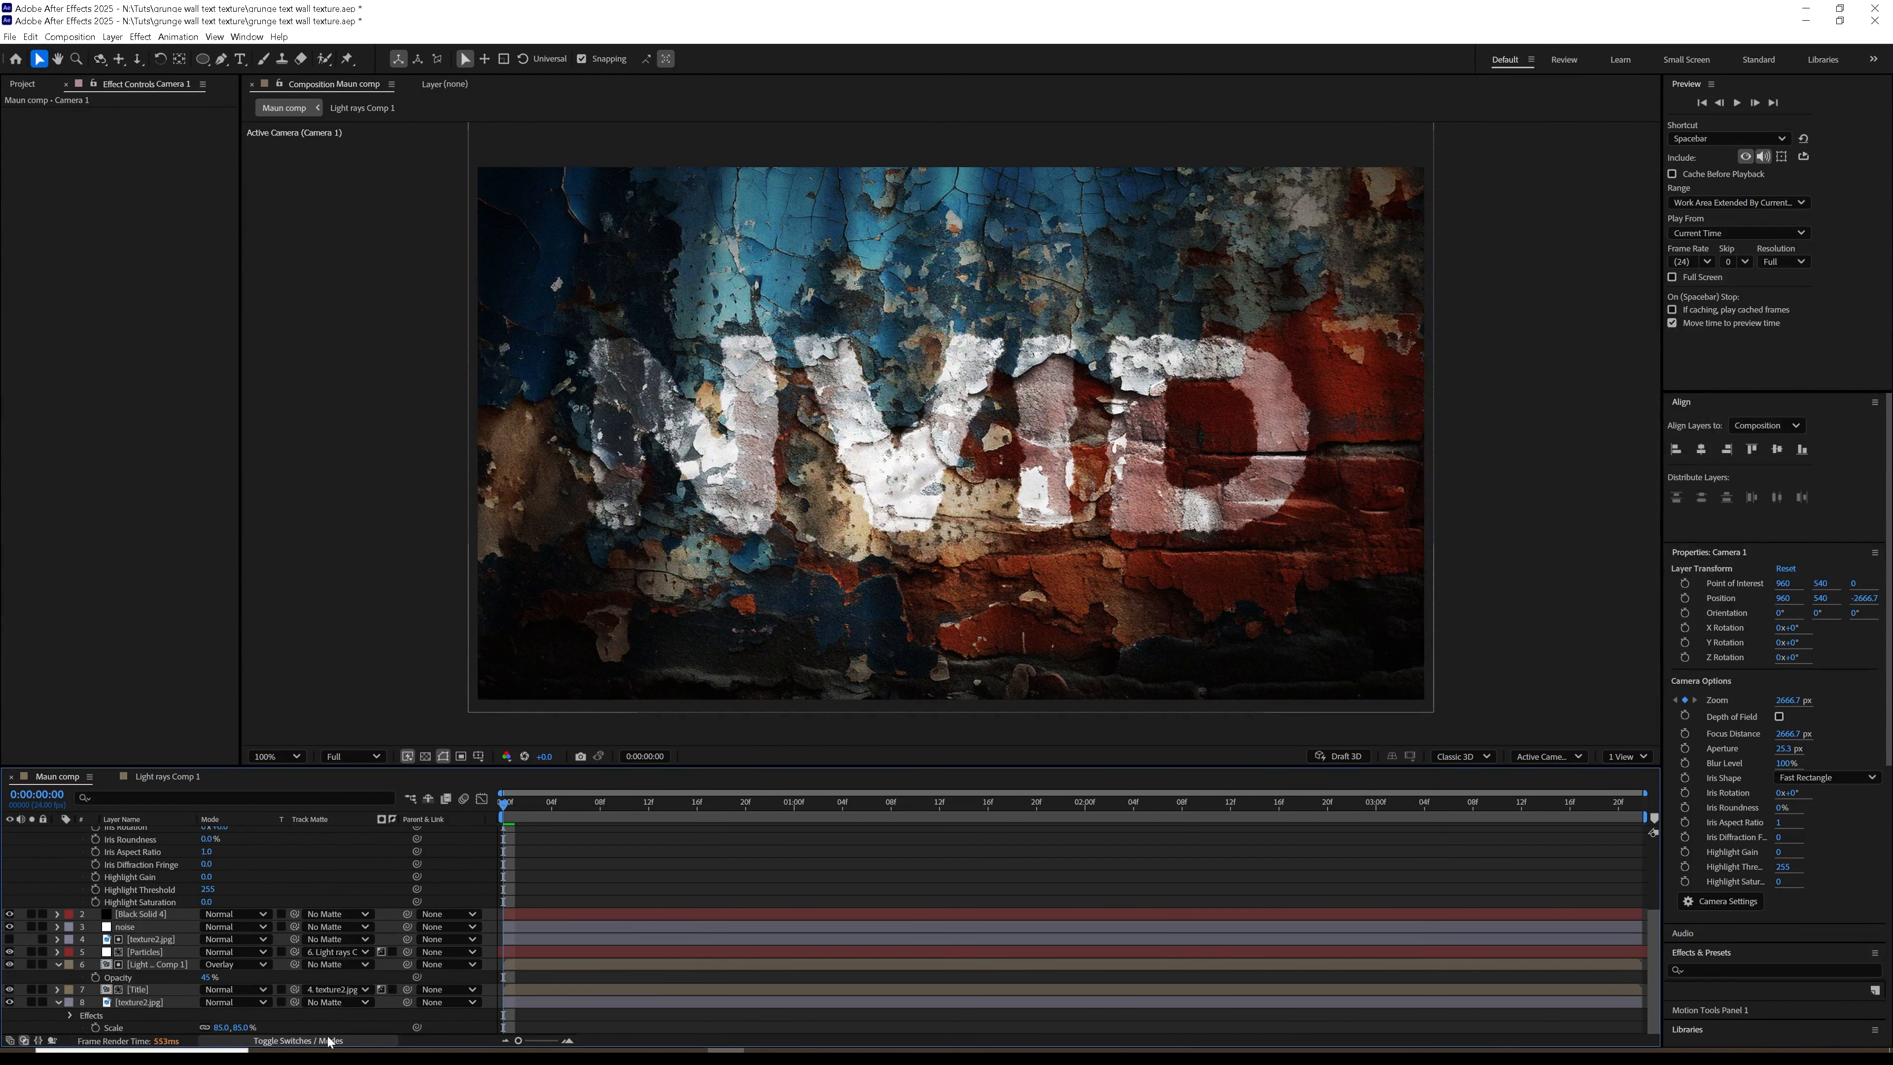
{"action": "left_click", "coordinate": [130, 1002]}
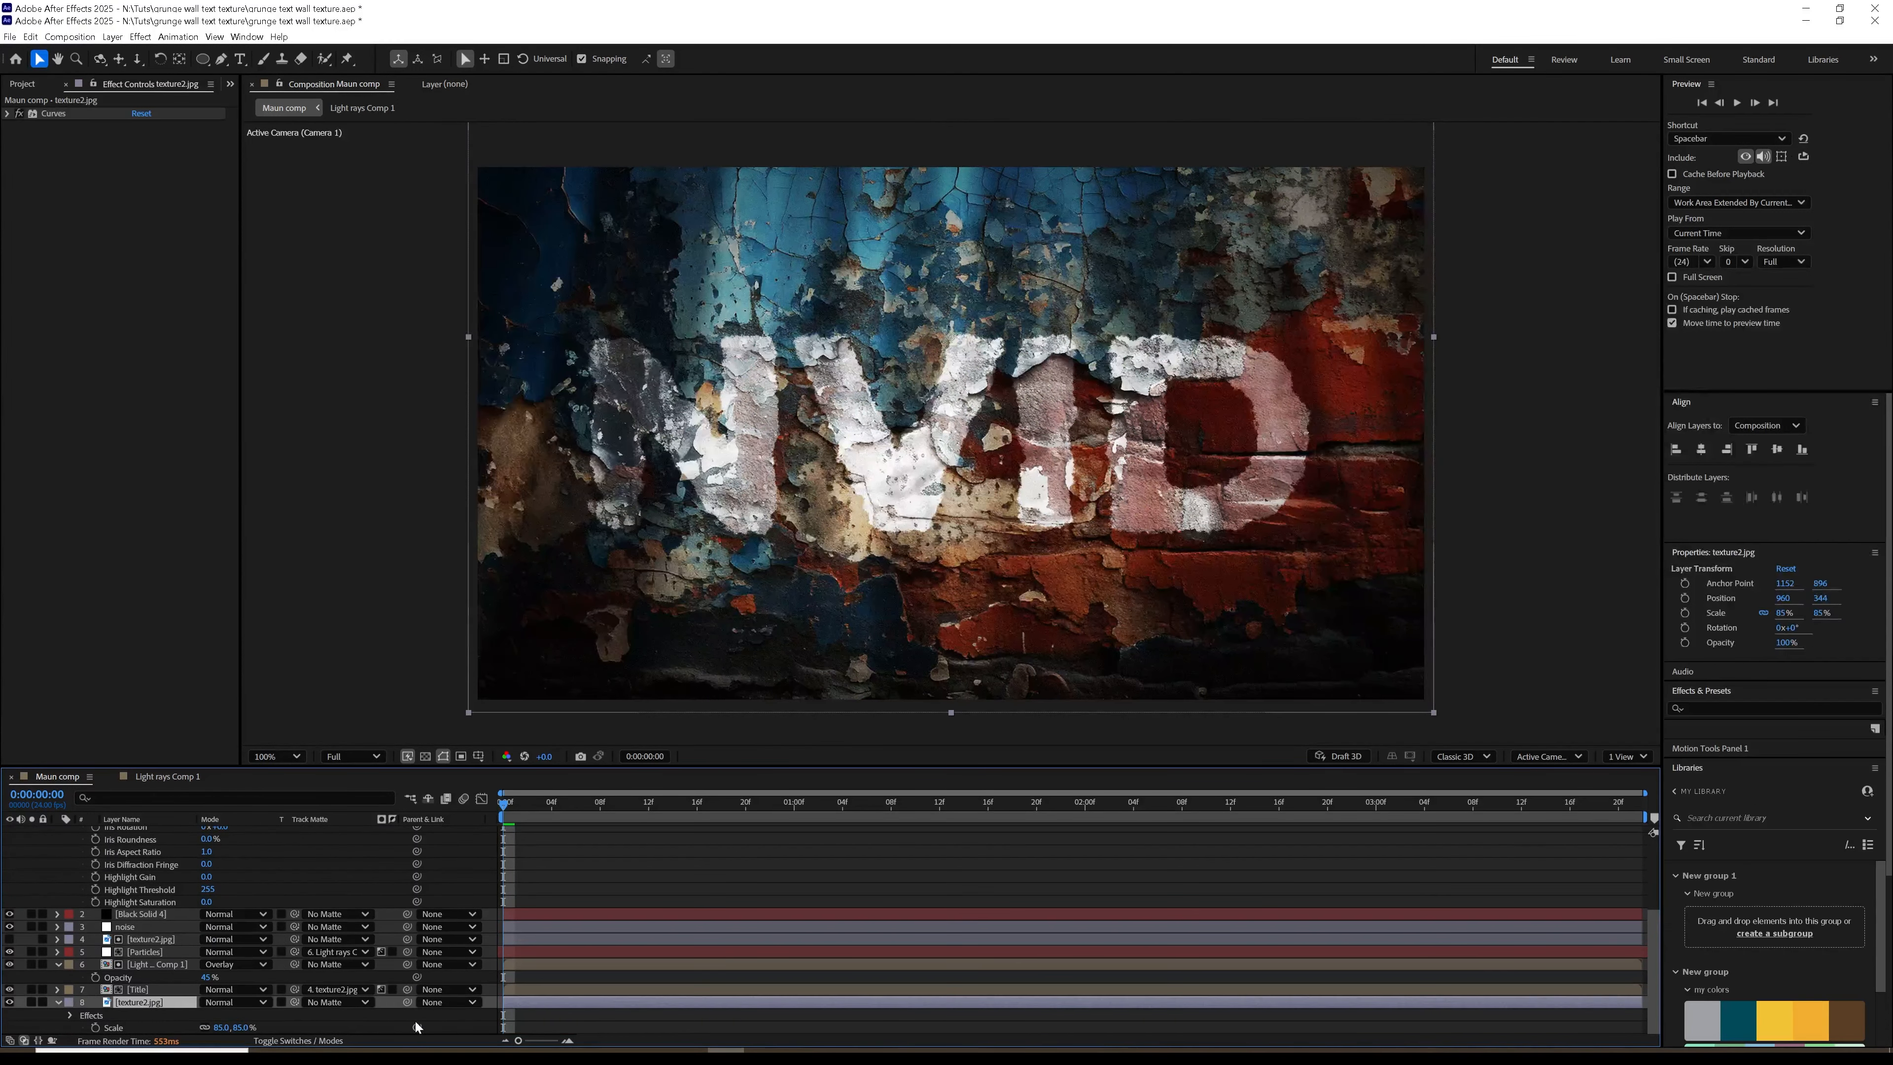
{"action": "left_click", "coordinate": [366, 1041]}
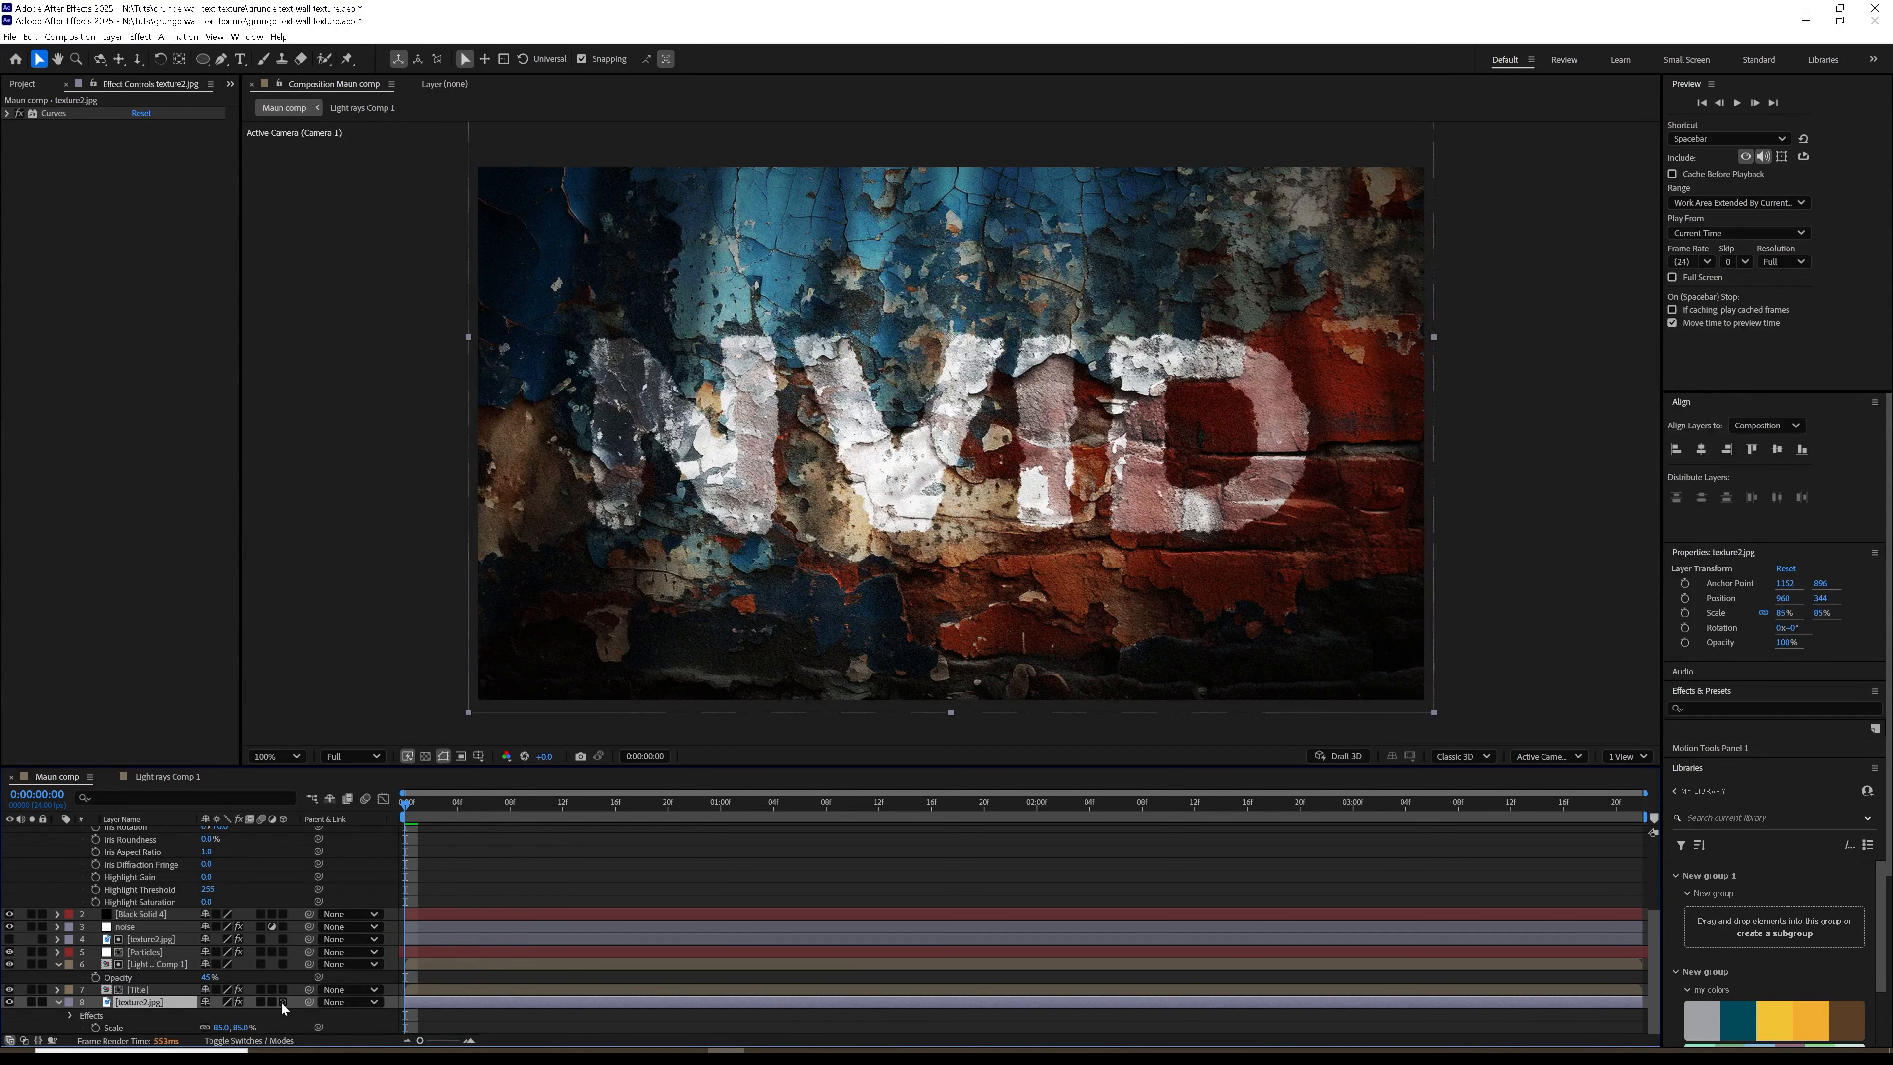
{"action": "left_click_drag", "start_coordinate": [281, 1001], "coordinate": [281, 964]}
{"action": "left_click", "coordinate": [103, 966]}
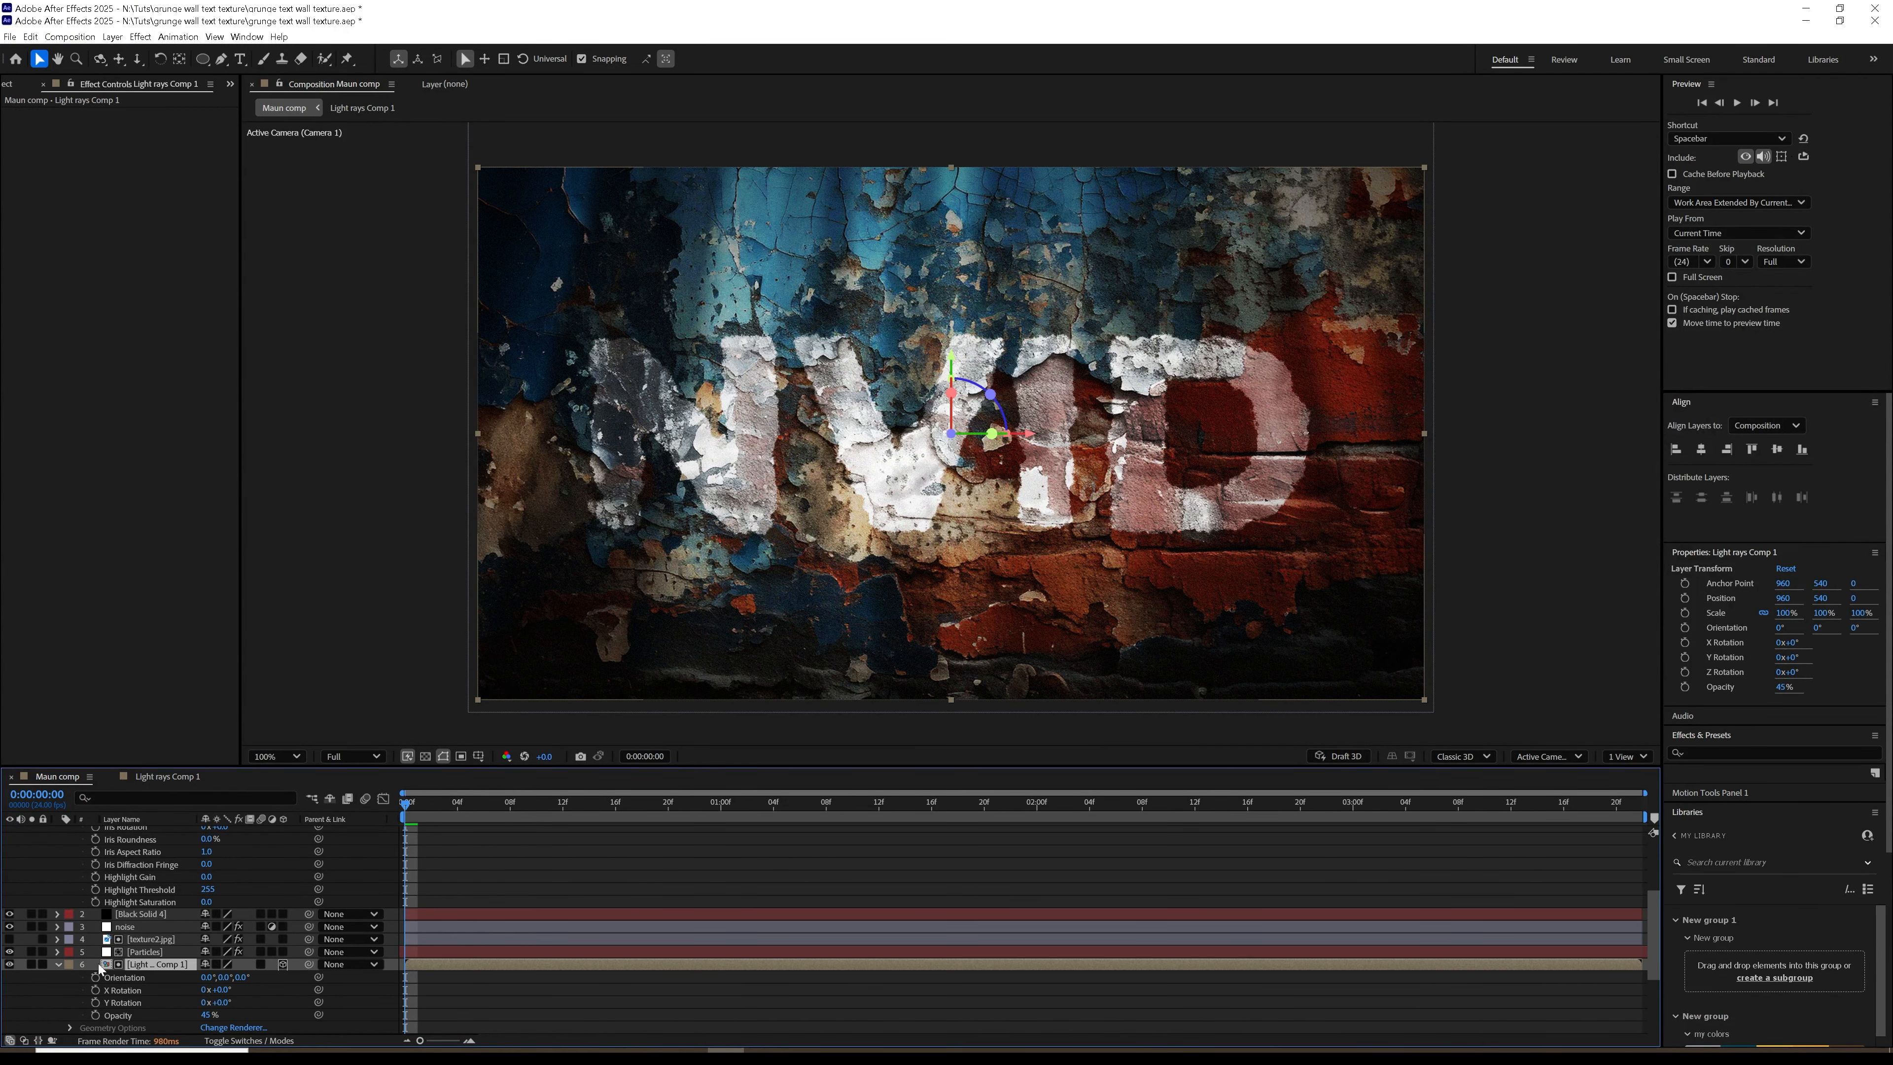
{"action": "left_click", "coordinate": [58, 964]}
Step: Move the noise layer to the top of the layer stack and collapse the Camera 1 properties
{"action": "scroll", "coordinate": [153, 973], "scroll_direction": "up", "scroll_amount": 1}
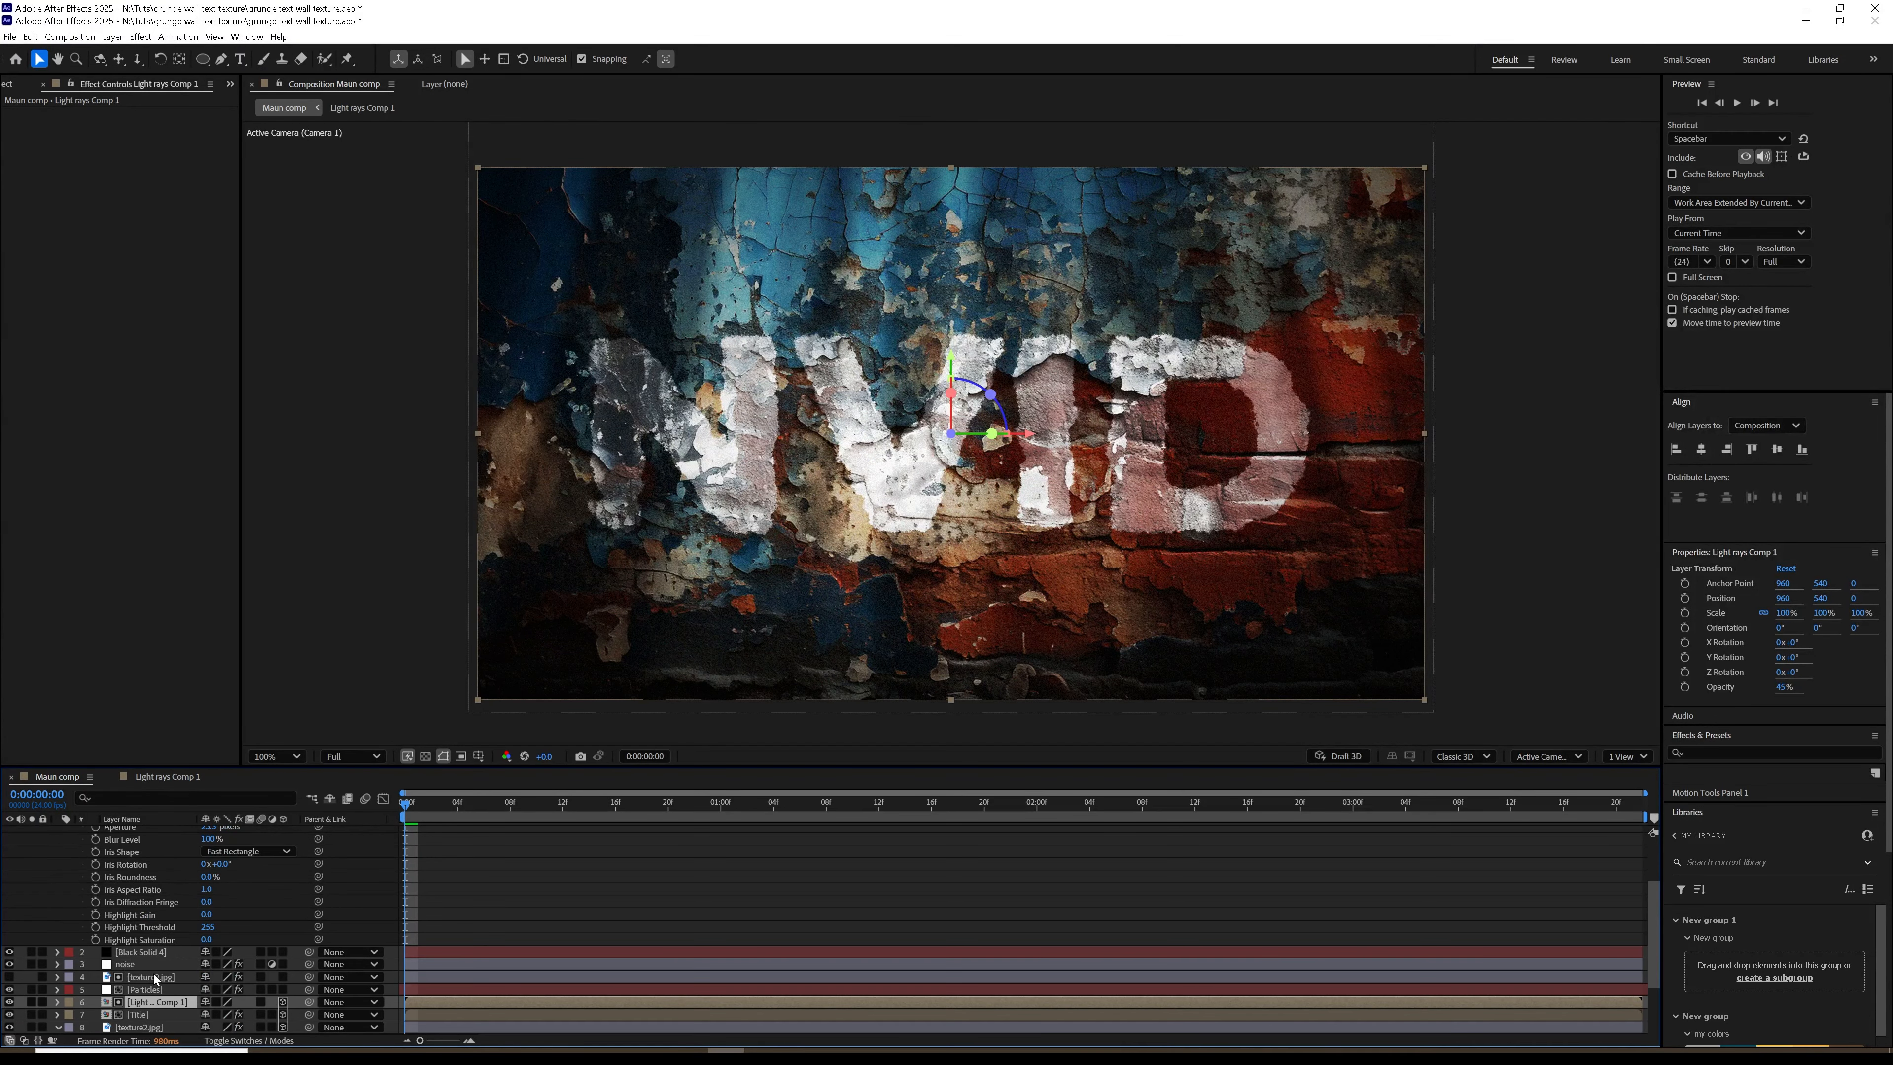
{"action": "left_click_drag", "start_coordinate": [133, 964], "coordinate": [137, 829]}
{"action": "left_click", "coordinate": [58, 844]}
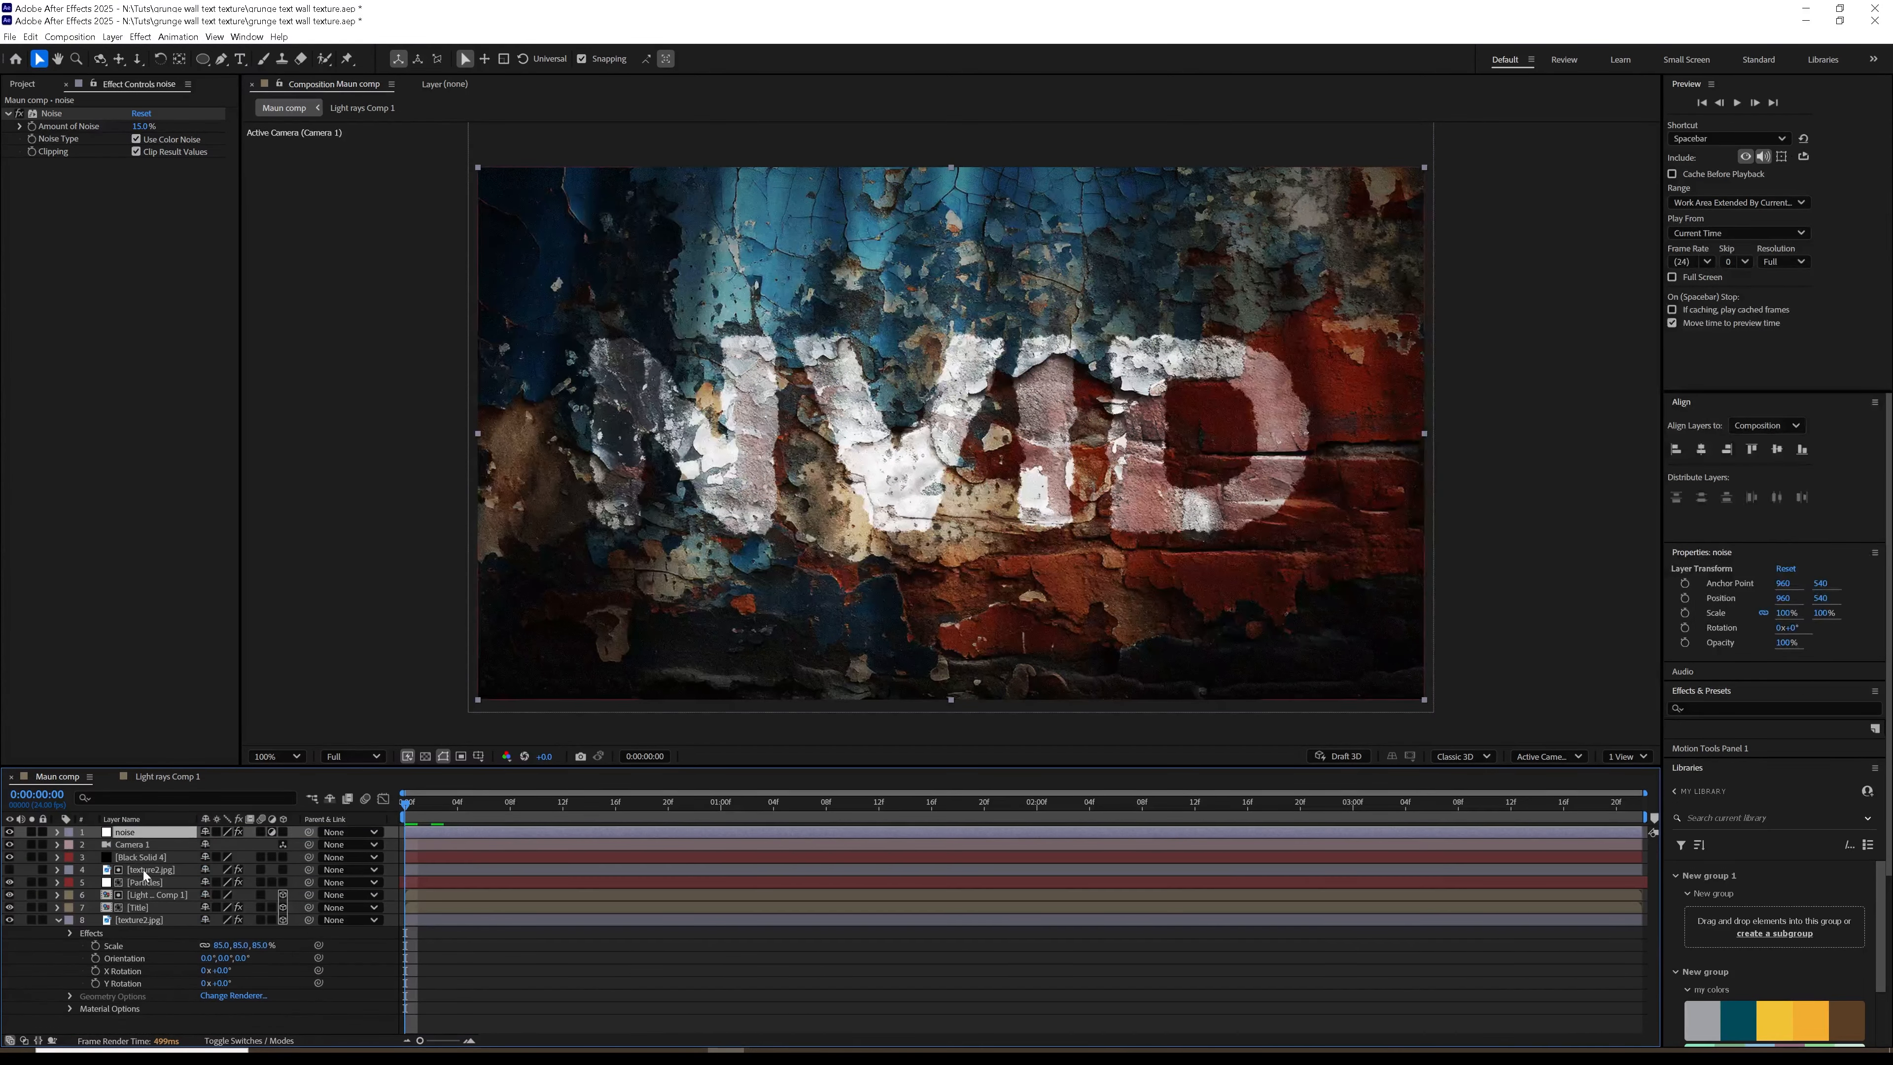
Step: Set Camera 1's Zoom to 2937.7 pixels, move that keyframe to the end of the timeline, and reset Zoom at the first frame
{"action": "left_click", "coordinate": [132, 844]}
{"action": "left_click", "coordinate": [58, 845]}
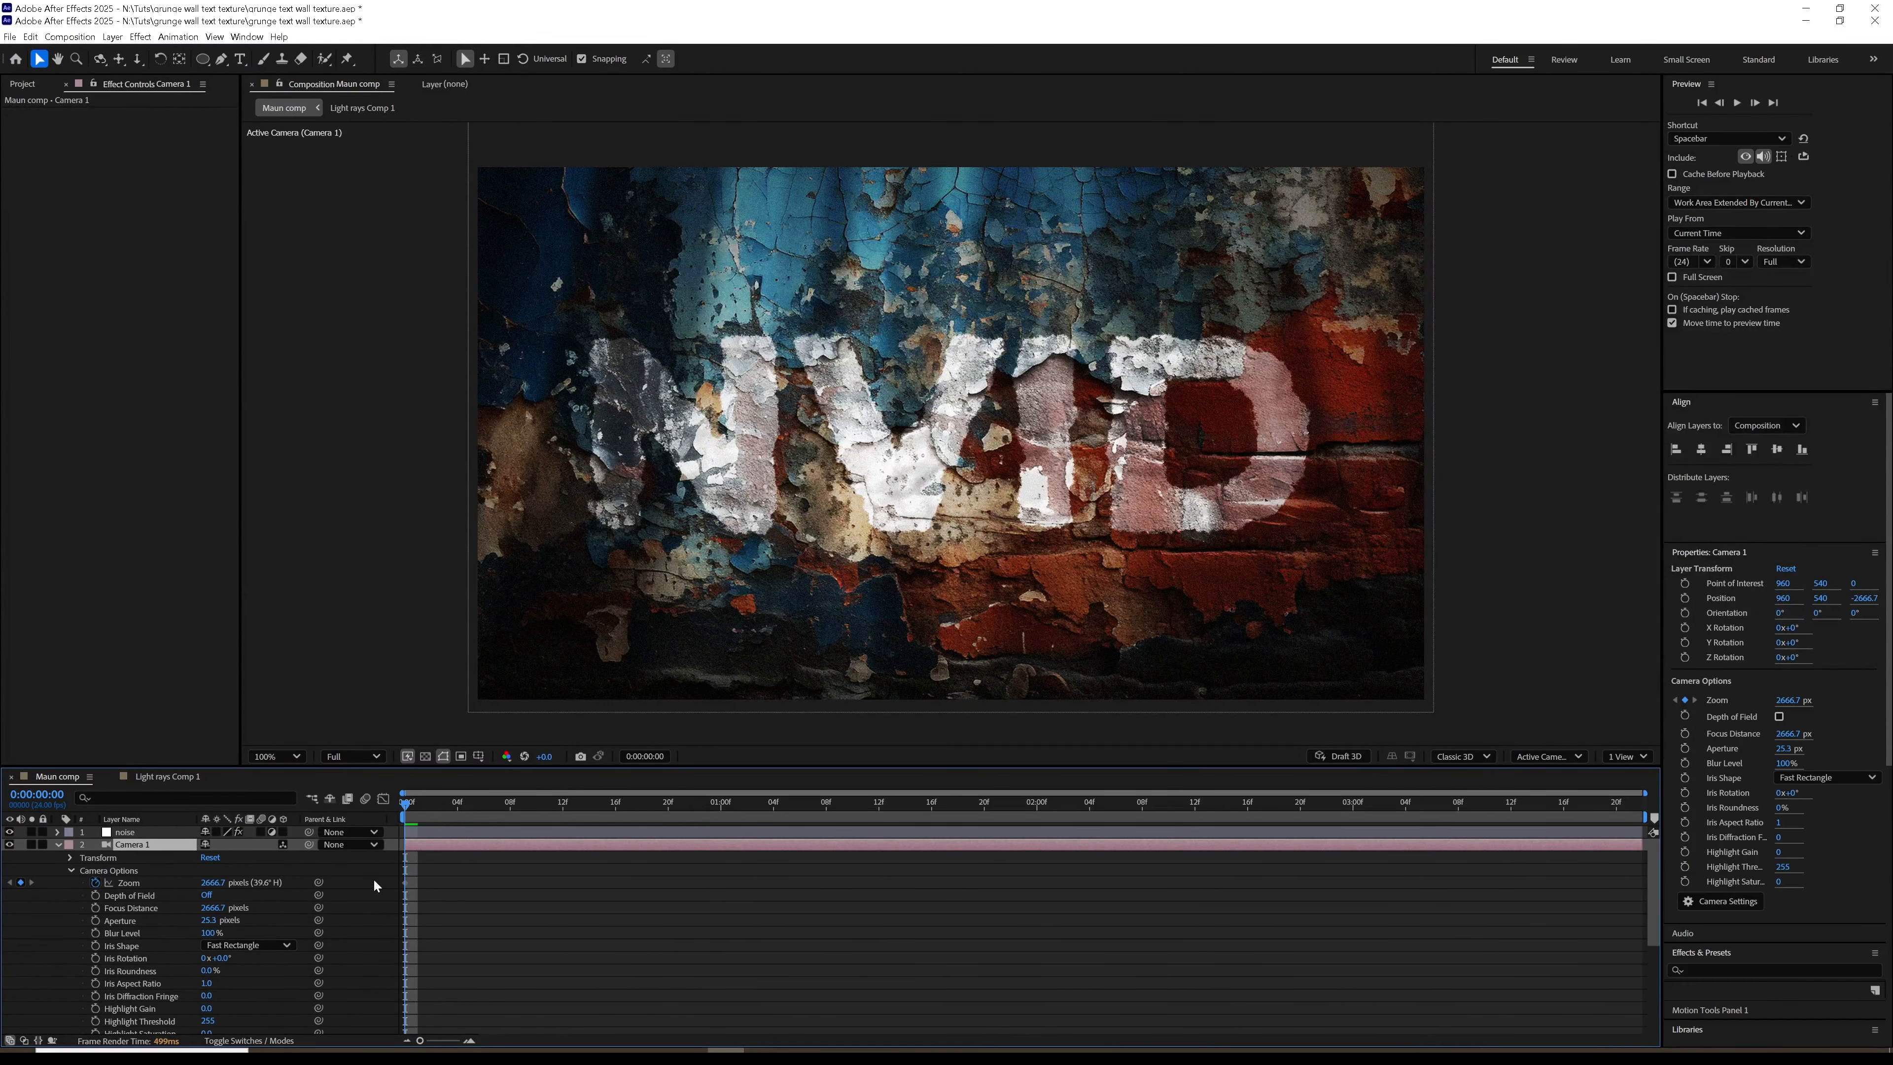
{"action": "left_click_drag", "start_coordinate": [213, 887], "coordinate": [1648, 855]}
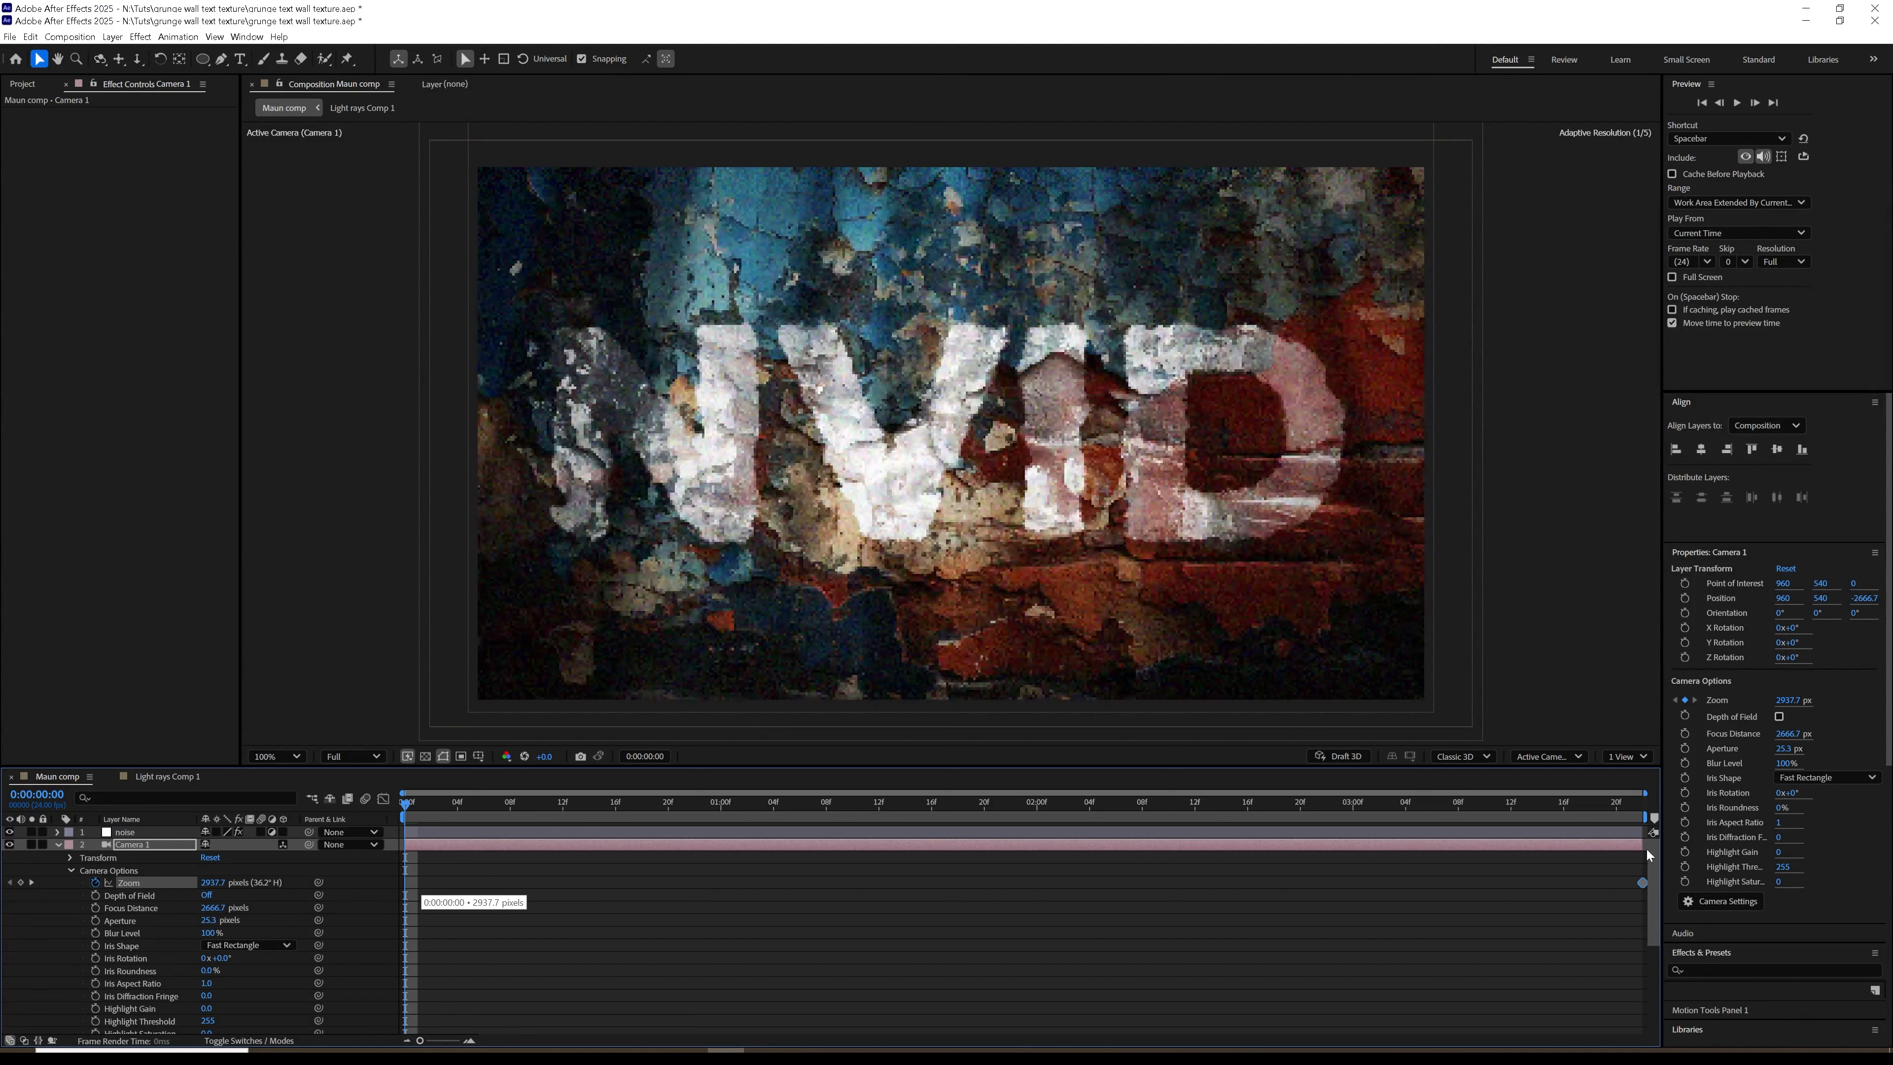
{"action": "right_click", "coordinate": [131, 882]}
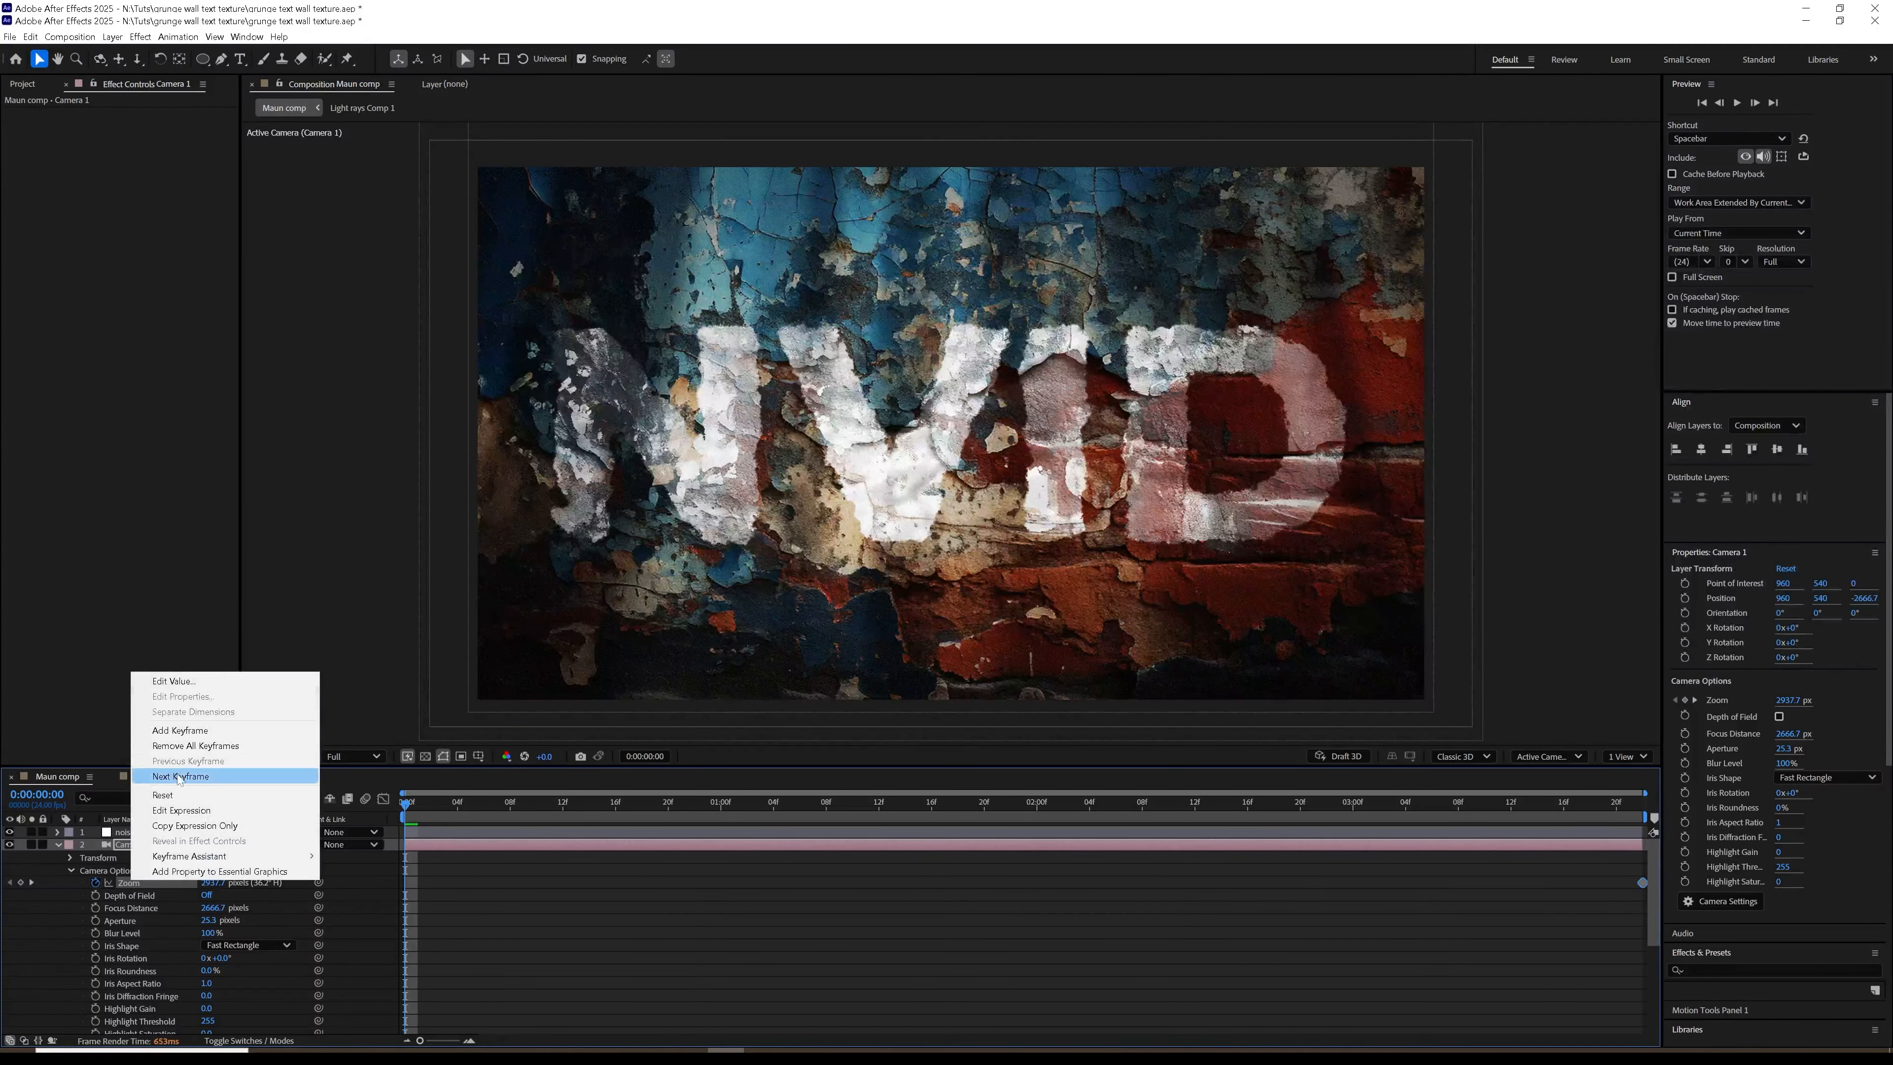
{"action": "left_click", "coordinate": [164, 795]}
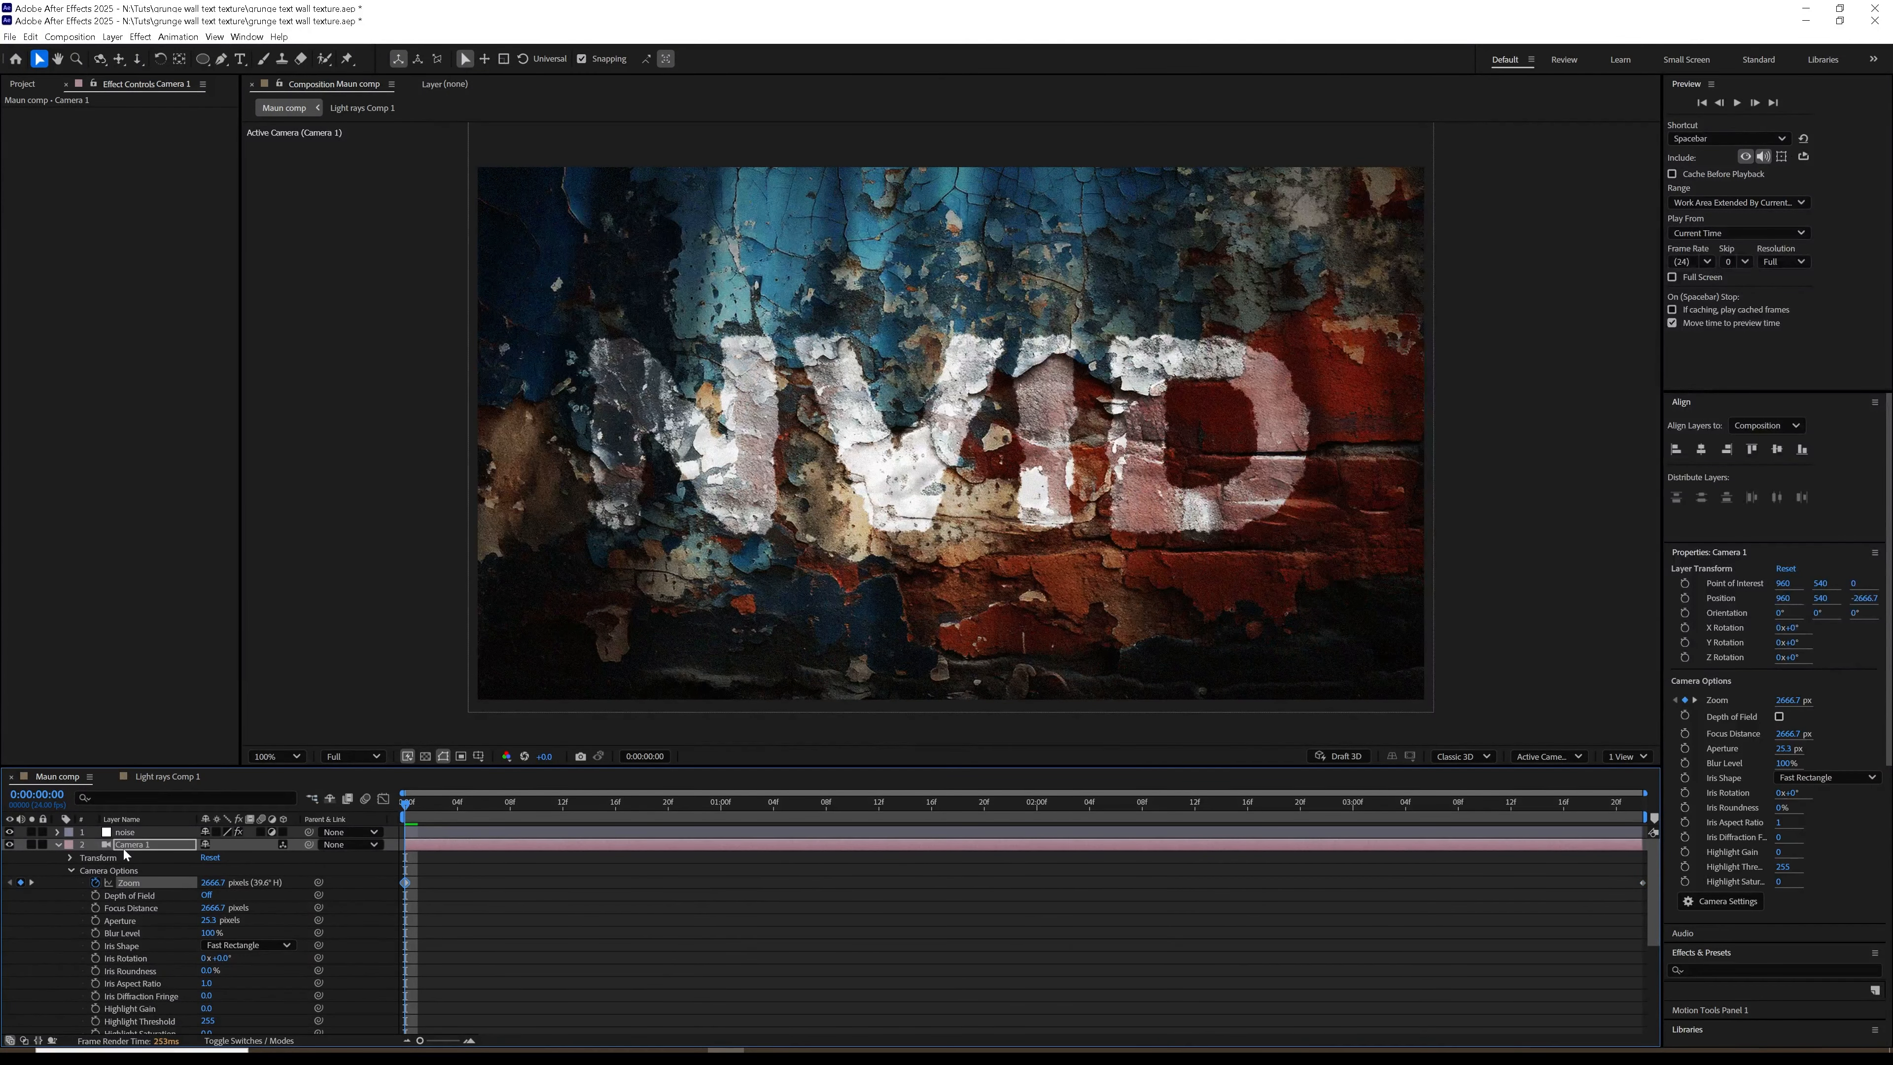
Step: Collapse Camera 1's properties and preview the zoom animation
{"action": "left_click", "coordinate": [58, 845]}
{"action": "key", "text": "space"}
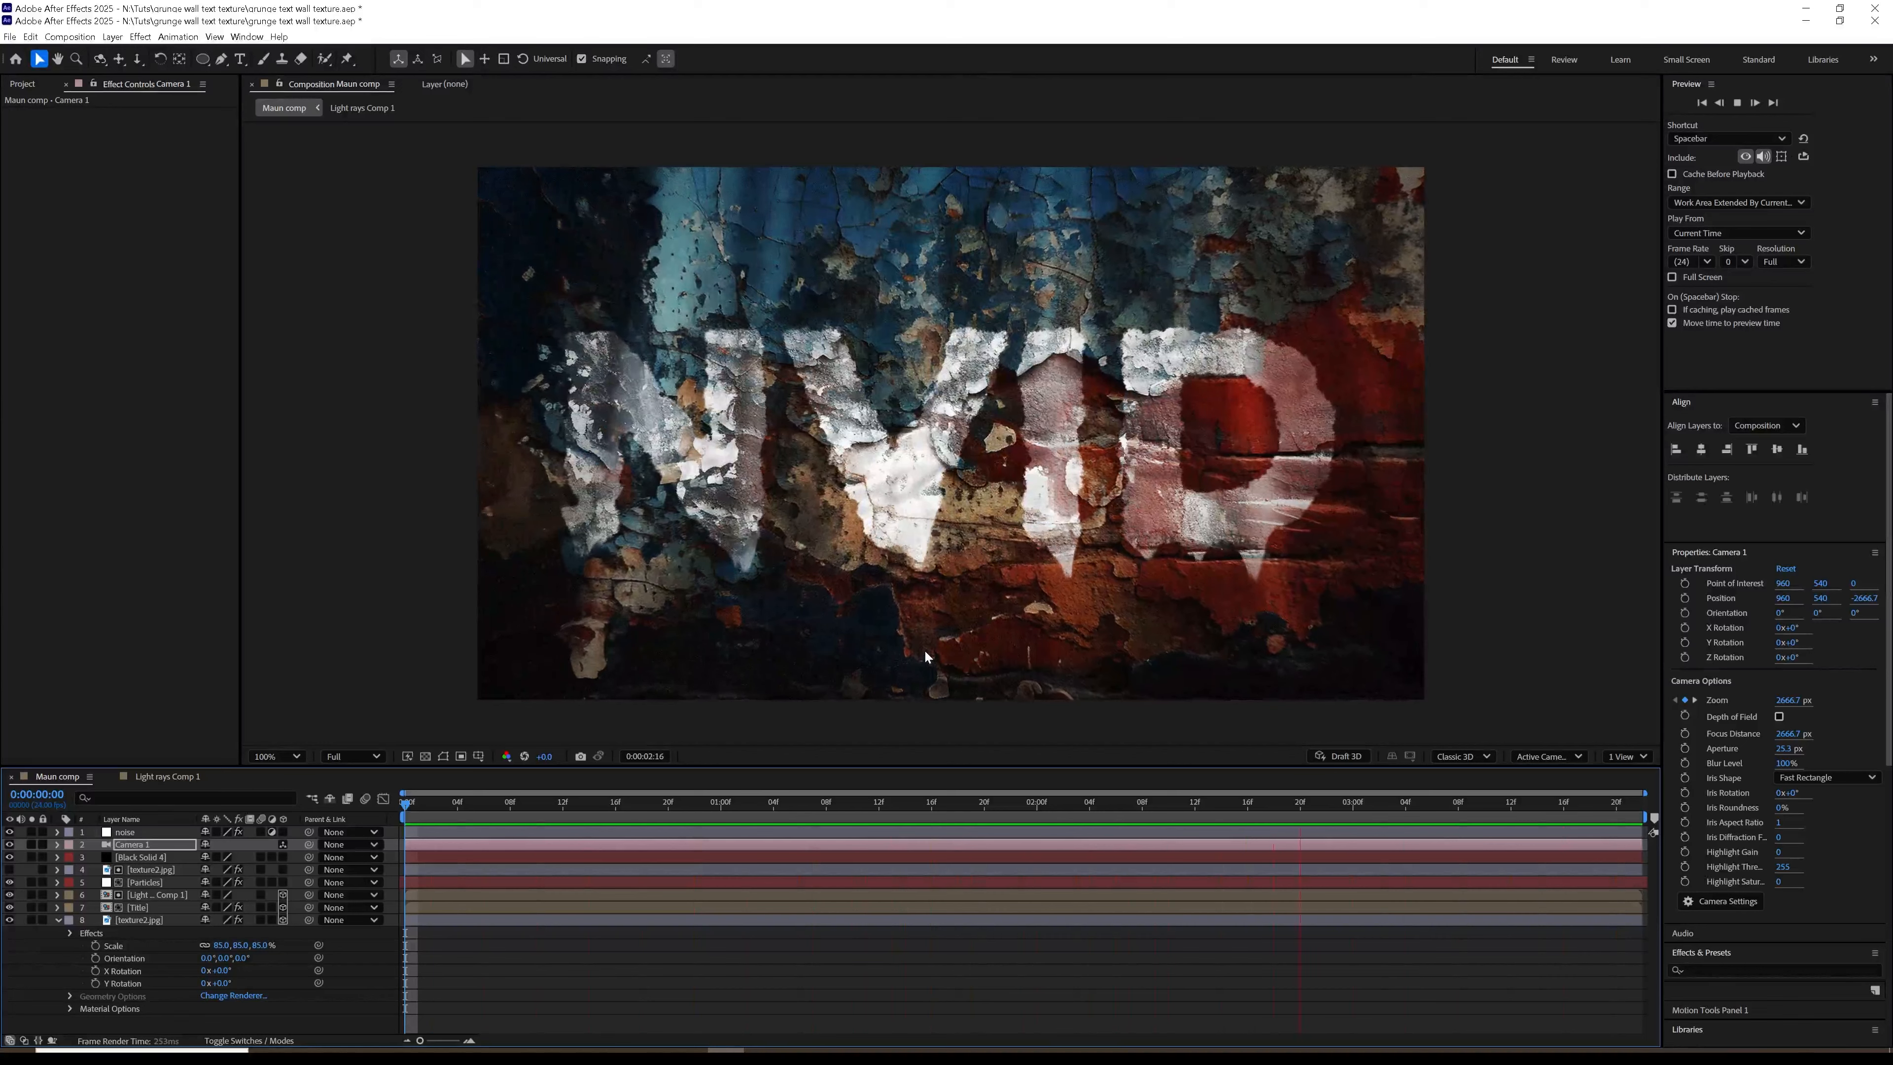
{"action": "left_click", "coordinate": [1739, 103]}
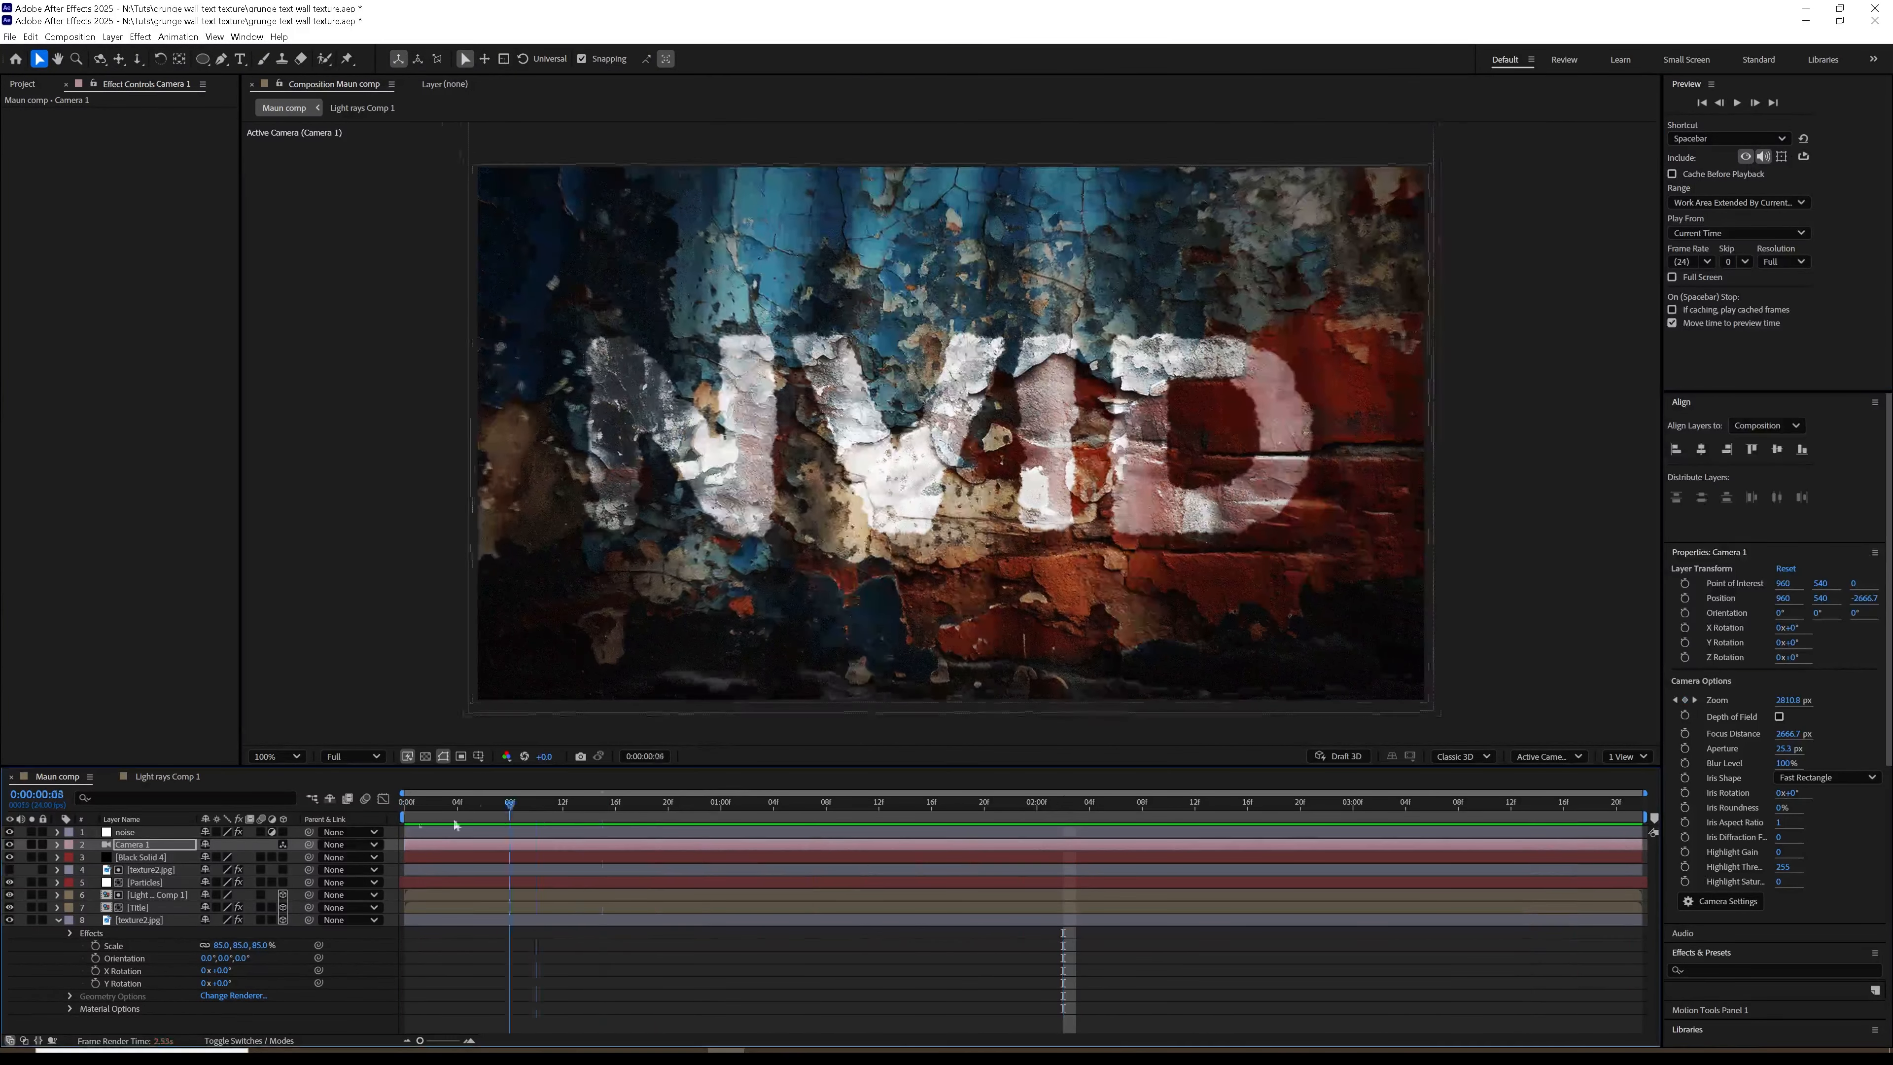
Step: Make the texture2.jpg layer above Particles 3D, preview the animation again and return to the first frame
{"action": "left_click", "coordinate": [282, 869]}
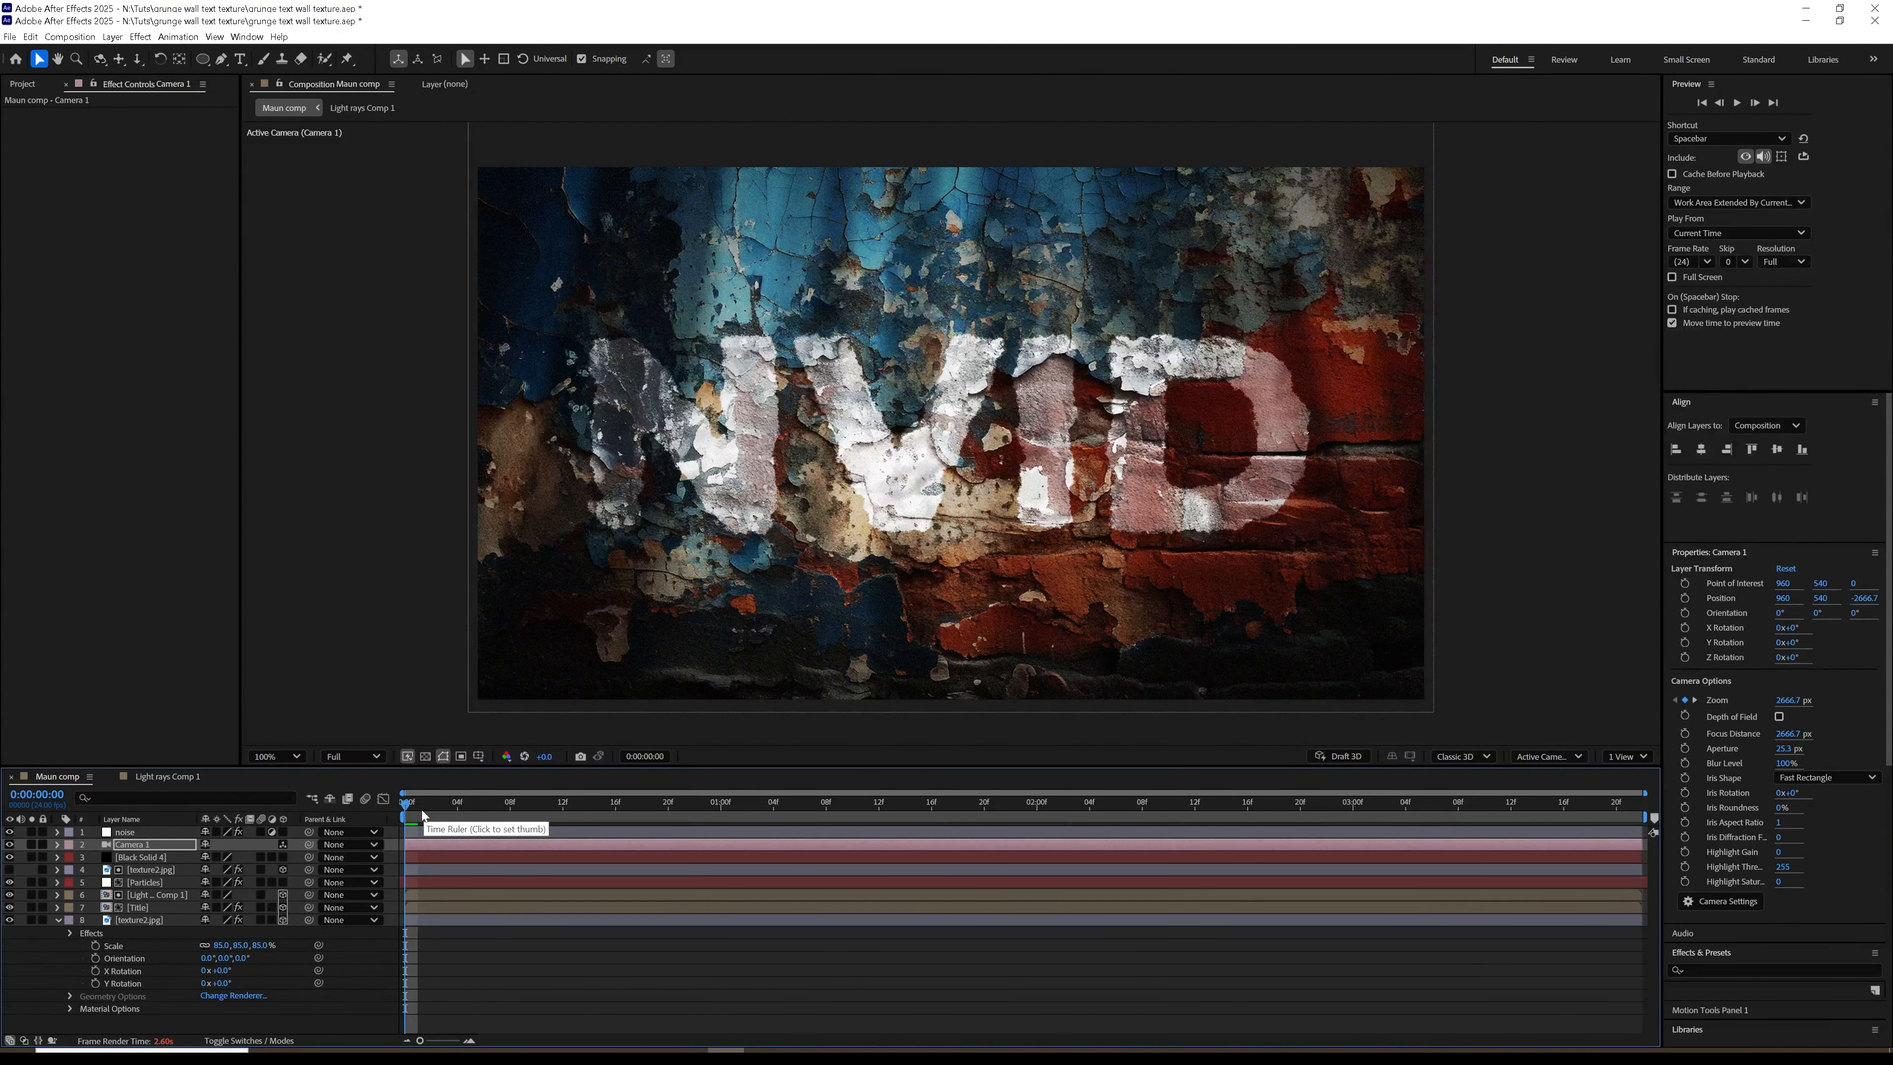
{"action": "key", "text": "space"}
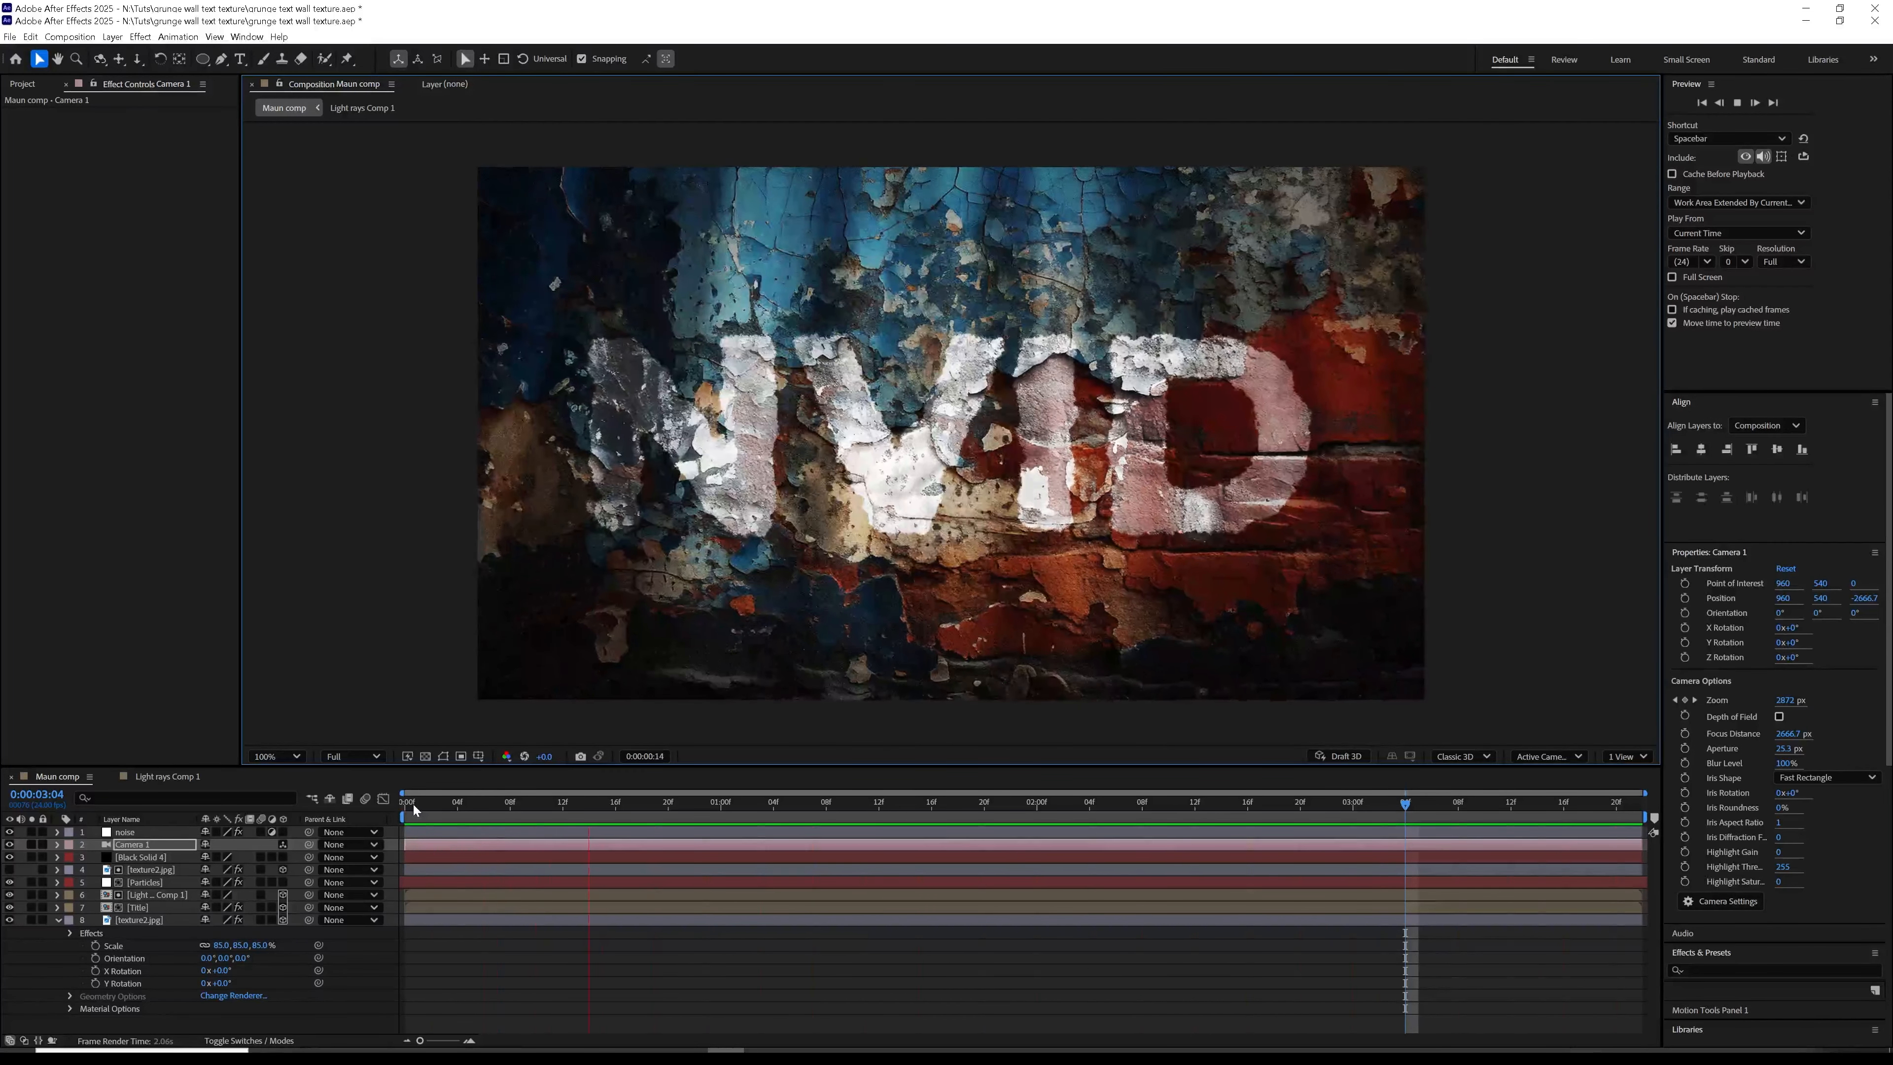
{"action": "key", "text": "space"}
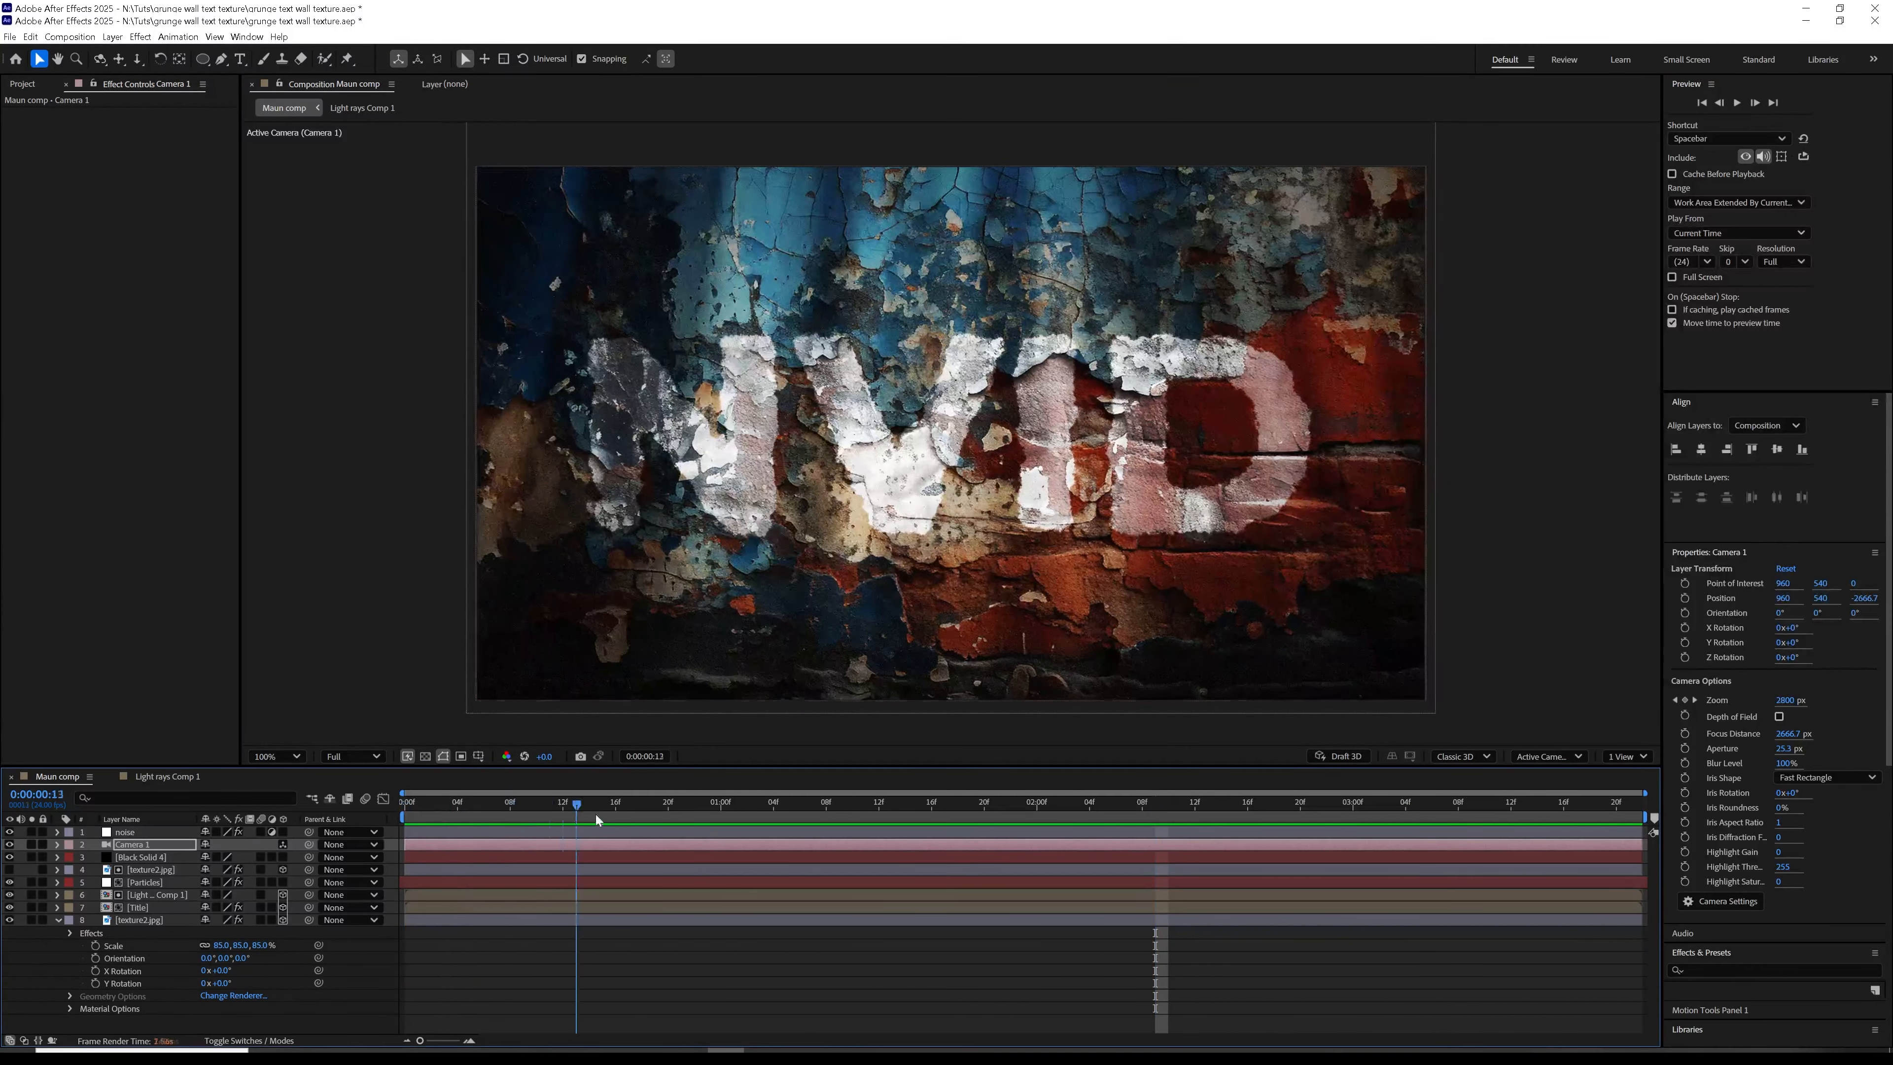
{"action": "key", "text": "Home"}
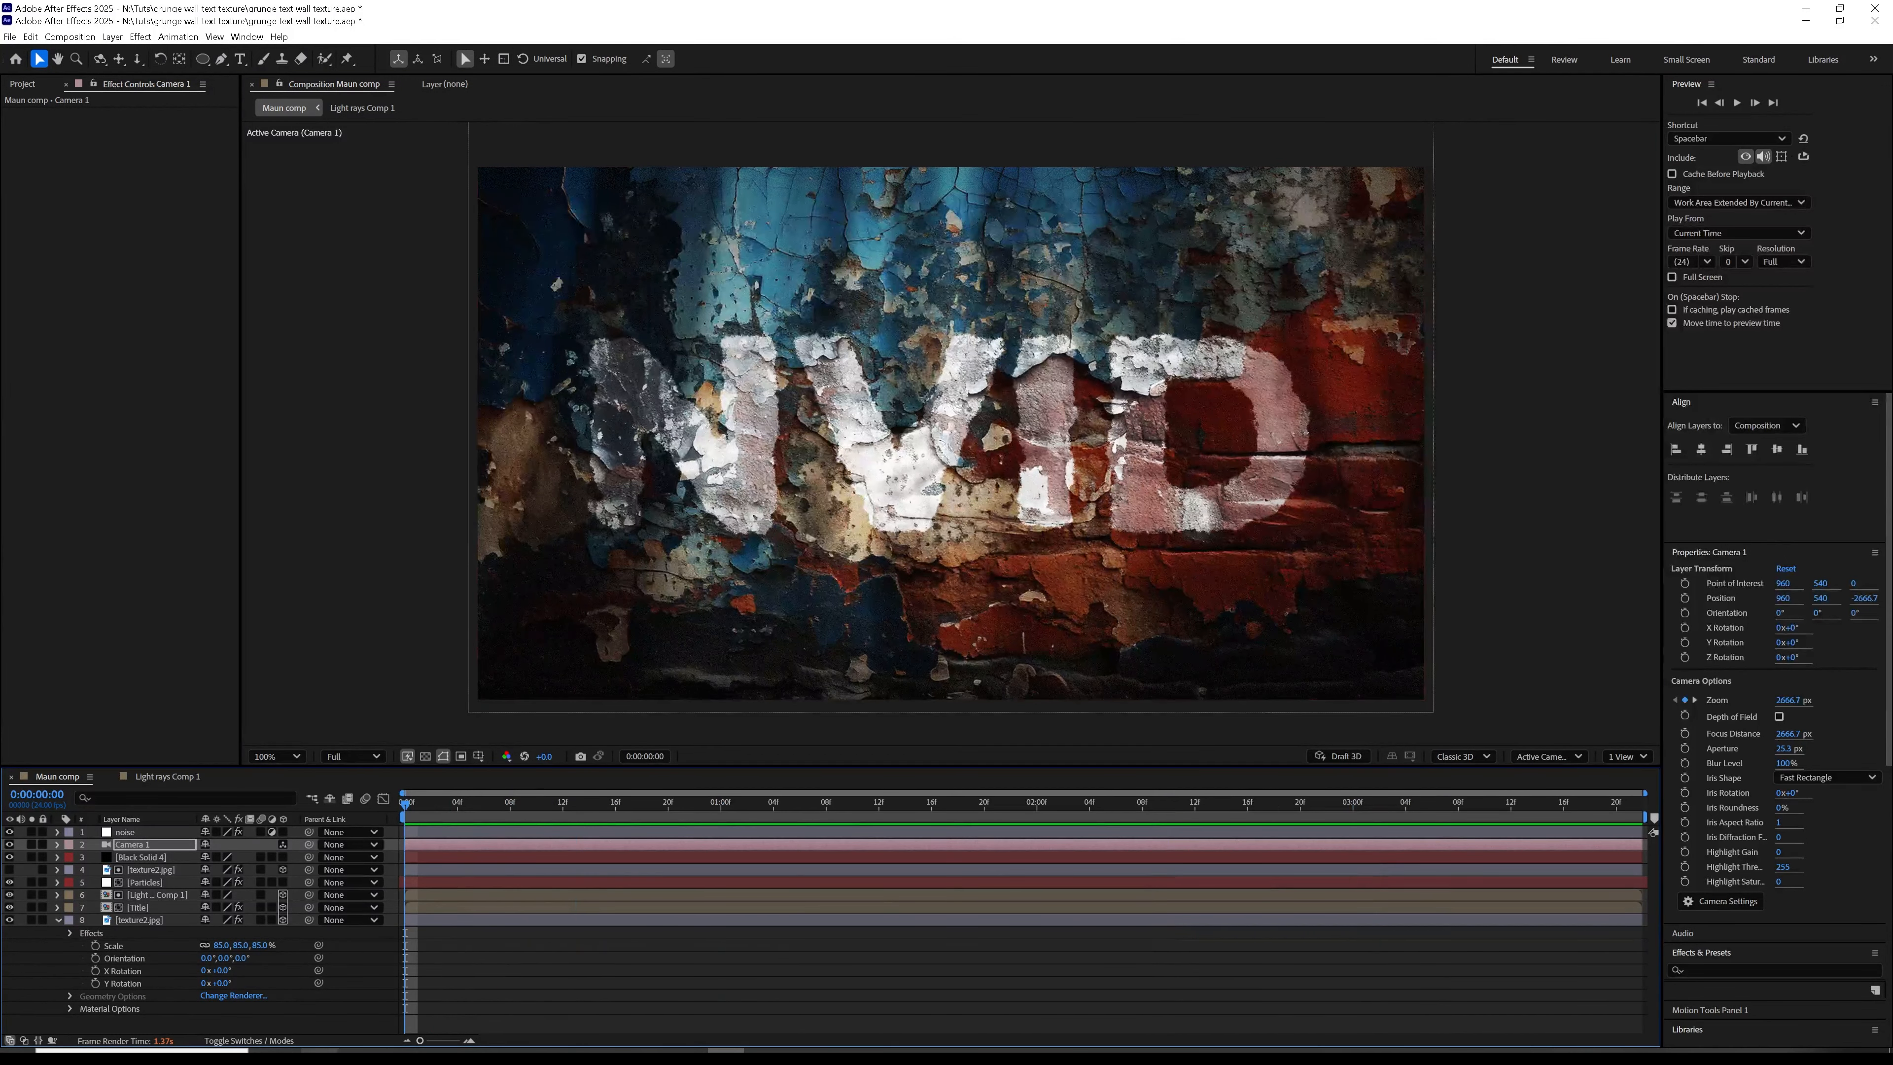
Step: Collapse the bottom texture2.jpg layer's properties, and move the noise layer directly below Camera 1 as a 3D layer
{"action": "left_click", "coordinate": [57, 919]}
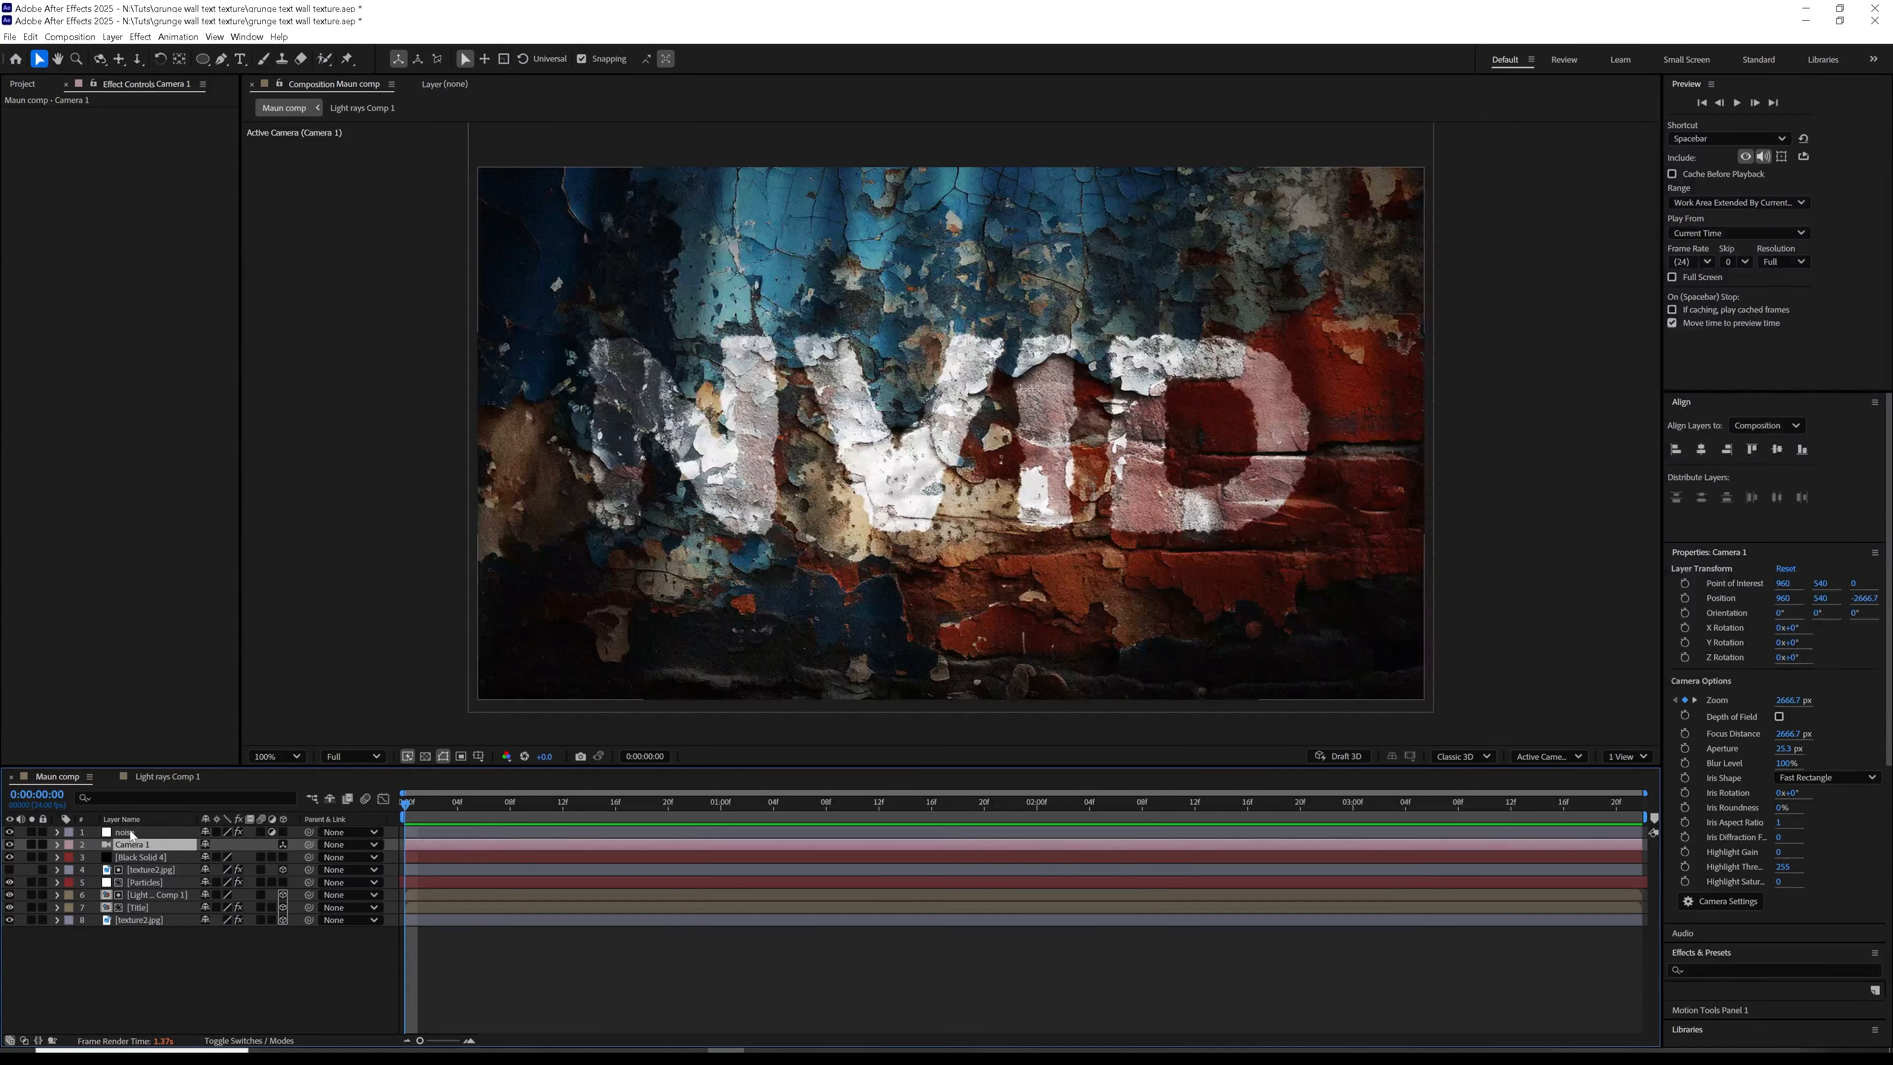
{"action": "left_click_drag", "start_coordinate": [131, 832], "coordinate": [134, 851]}
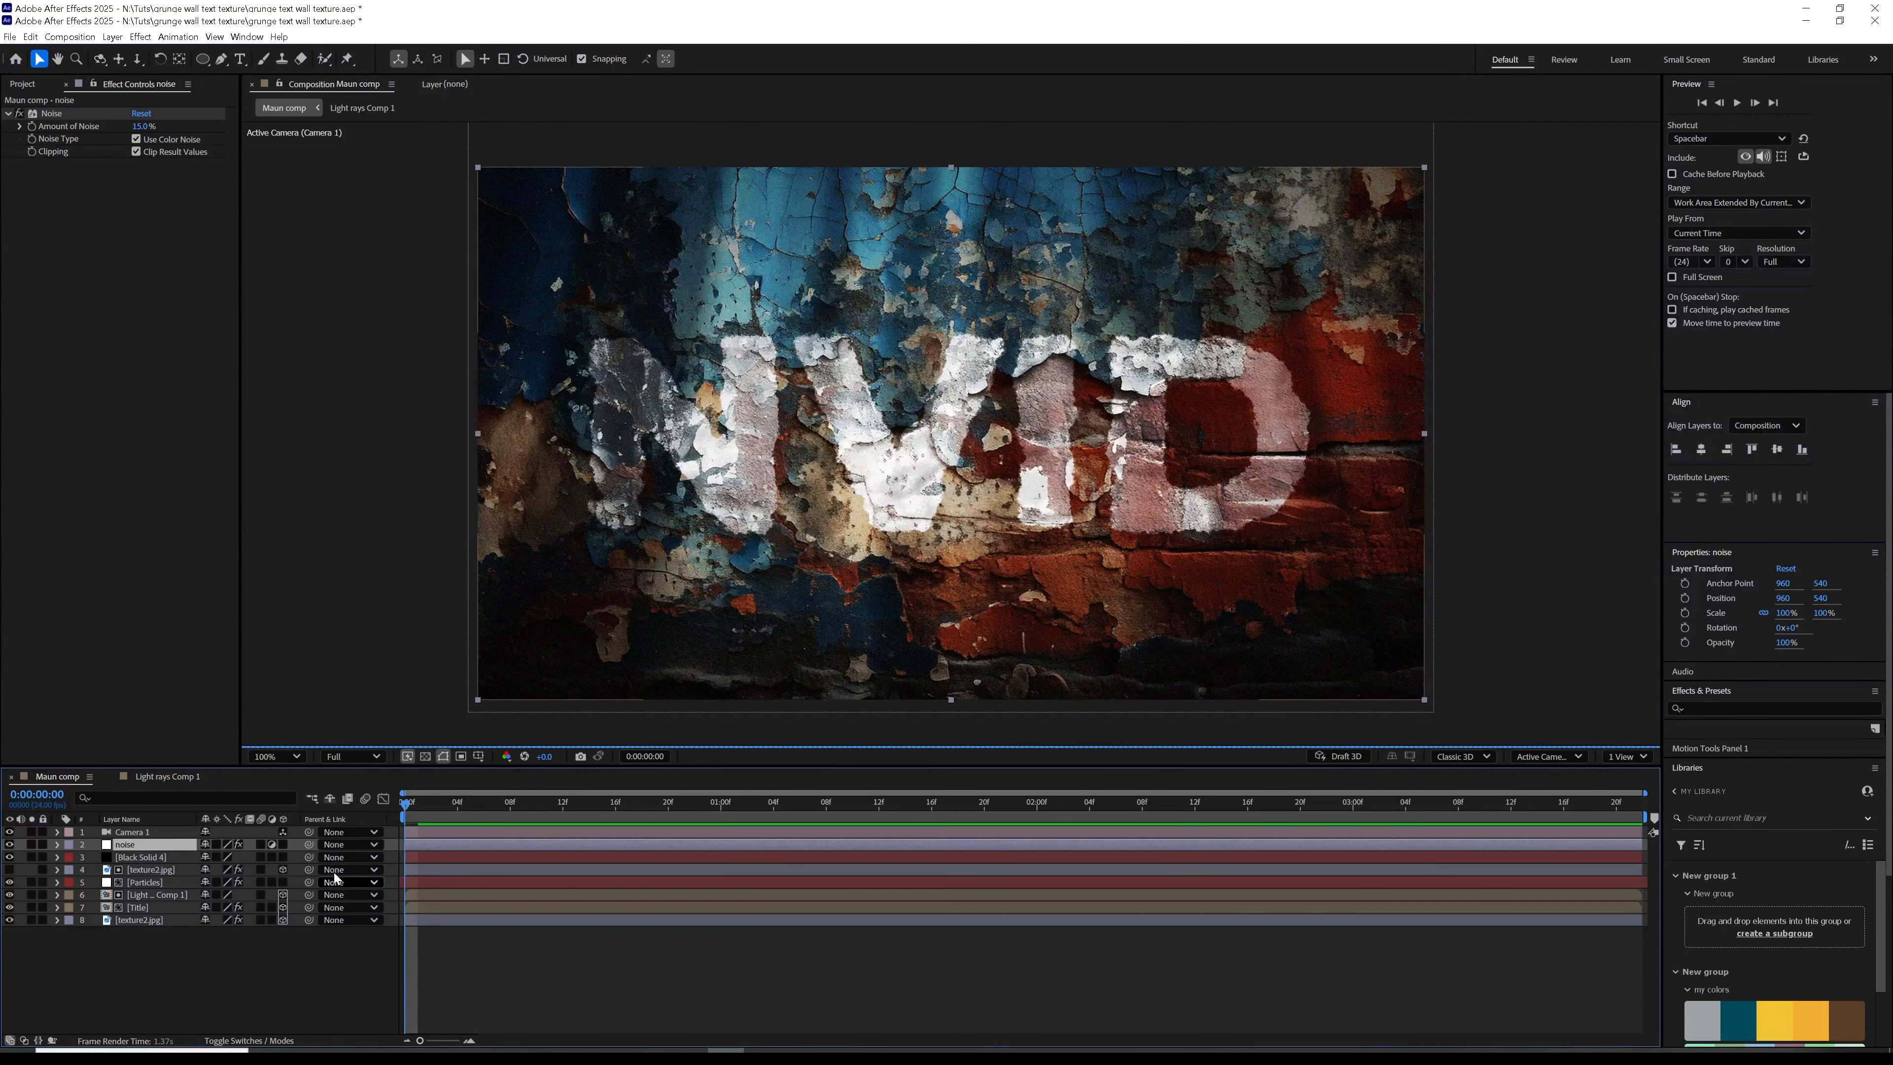
{"action": "left_click", "coordinate": [477, 972]}
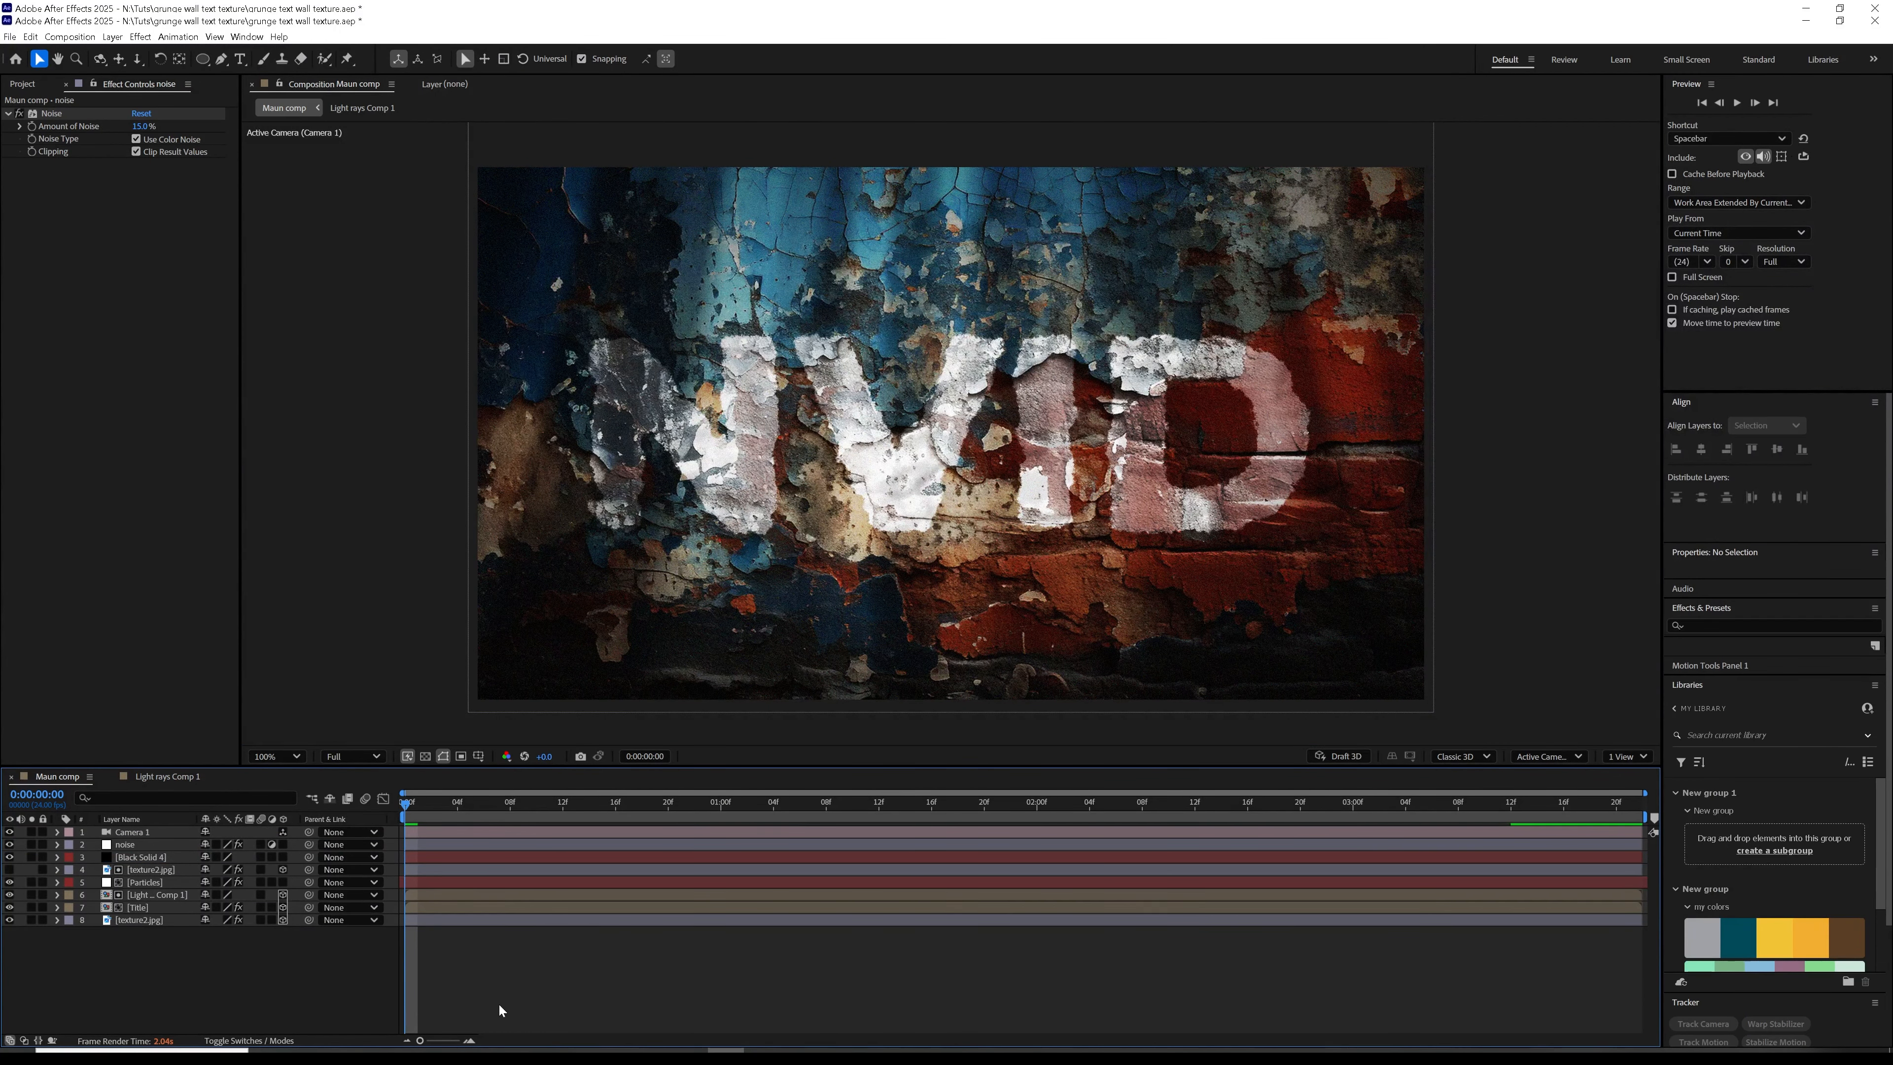
{"action": "left_click", "coordinate": [283, 844]}
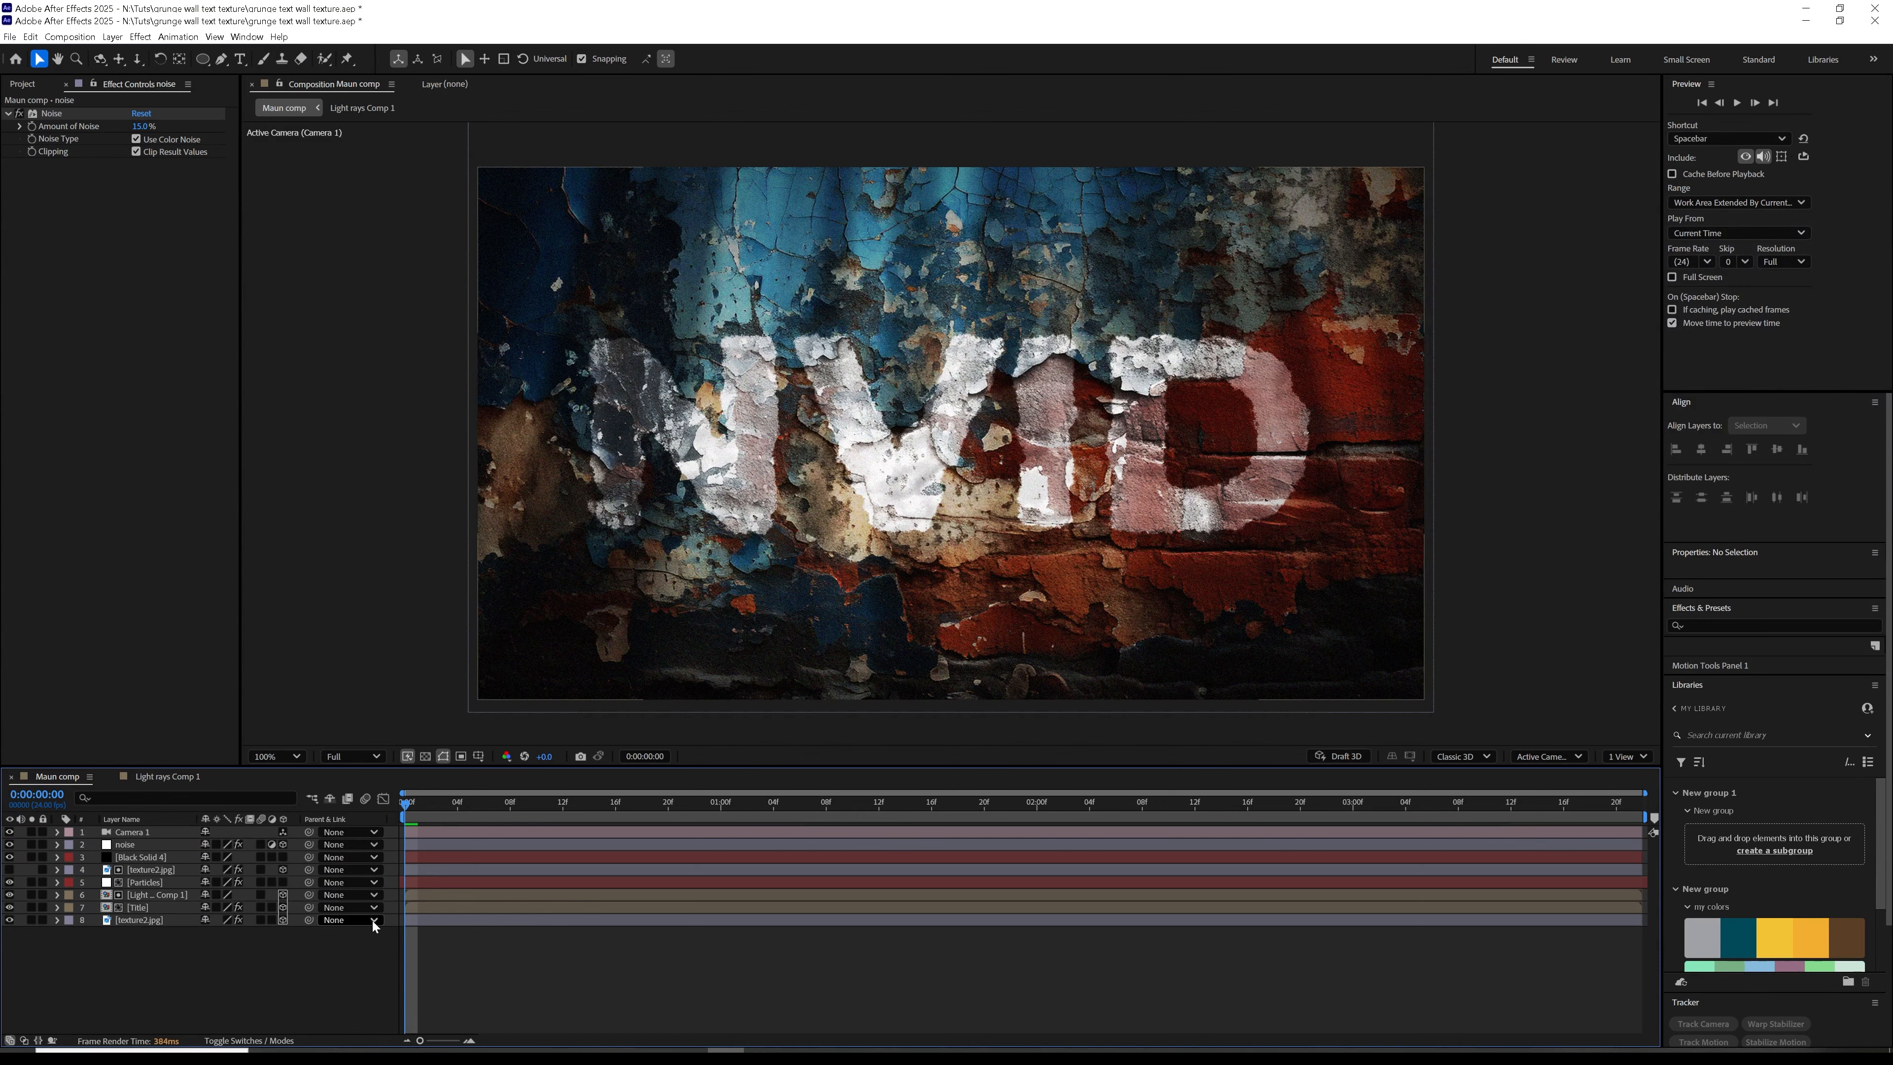
Step: Add an adjustment layer above Camera 1 and rename it cam Shake
{"action": "left_click", "coordinate": [156, 833]}
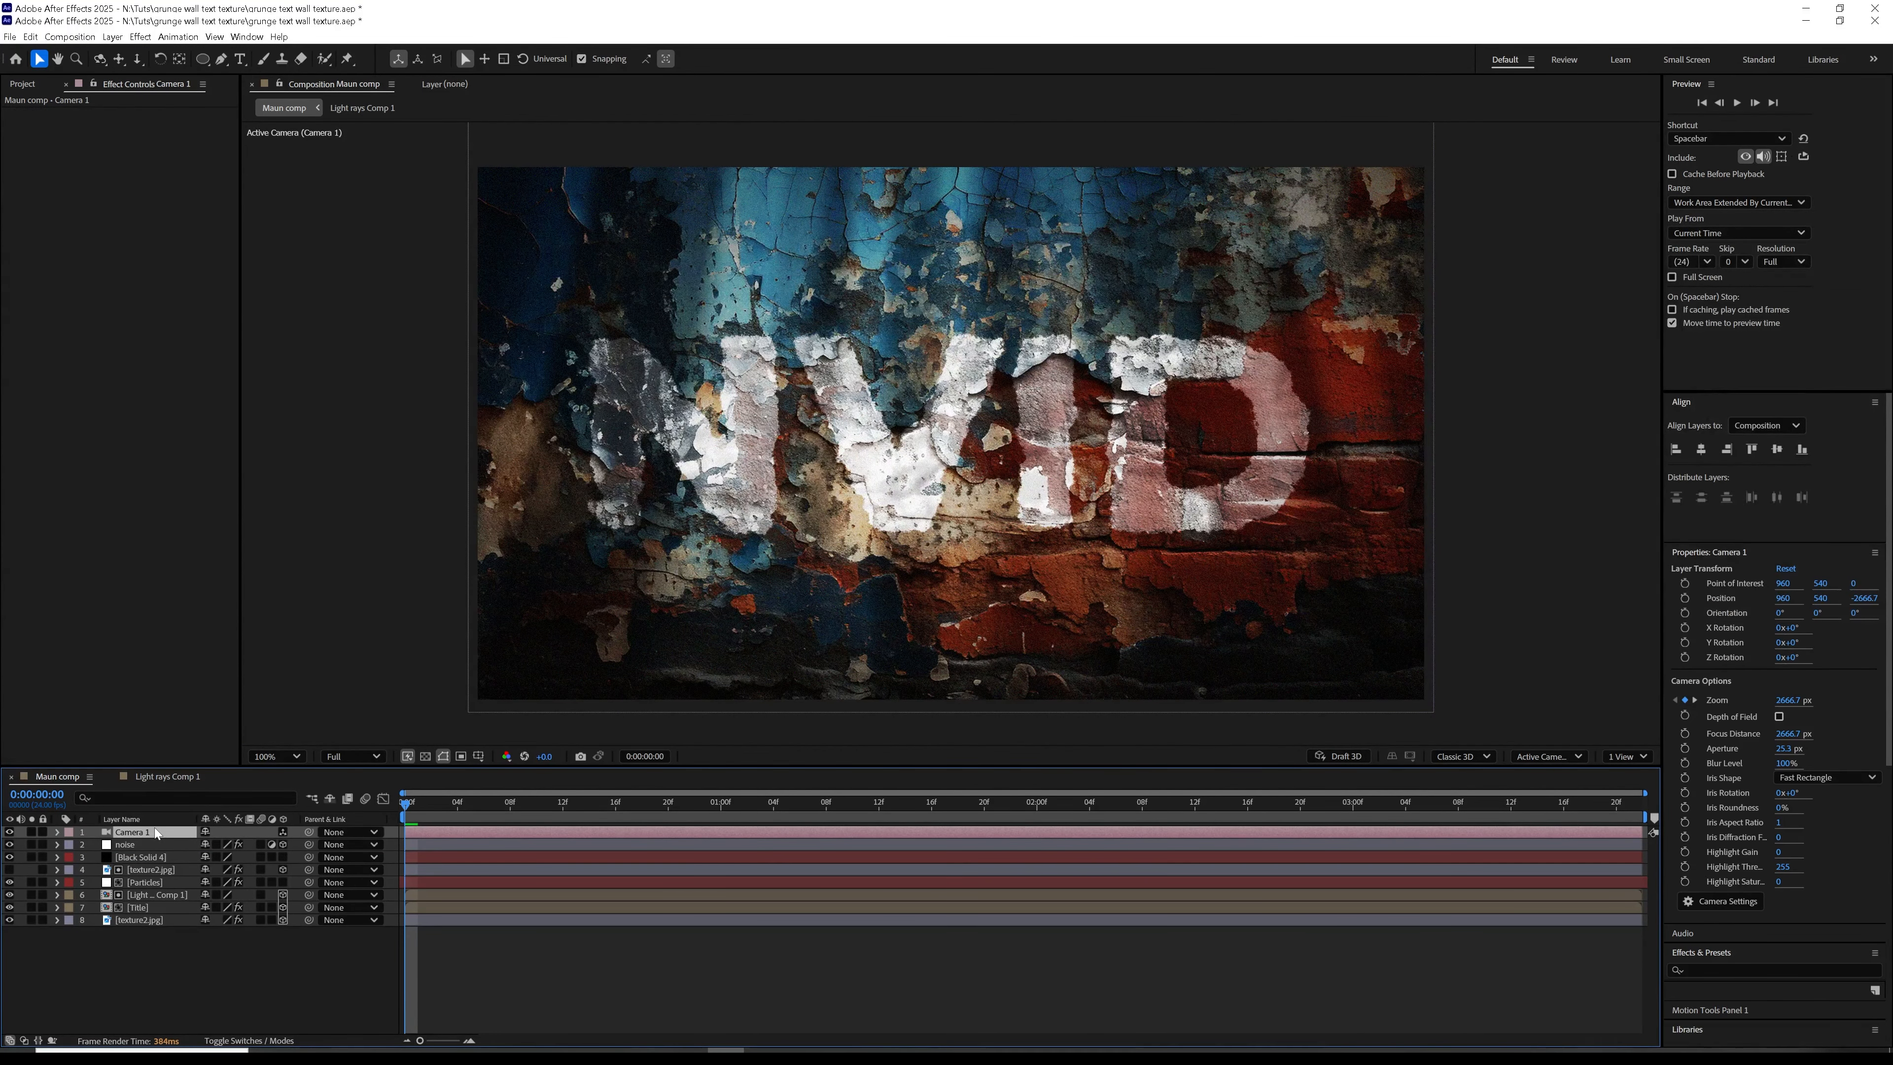
{"action": "mouse_move", "coordinate": [126, 56]}
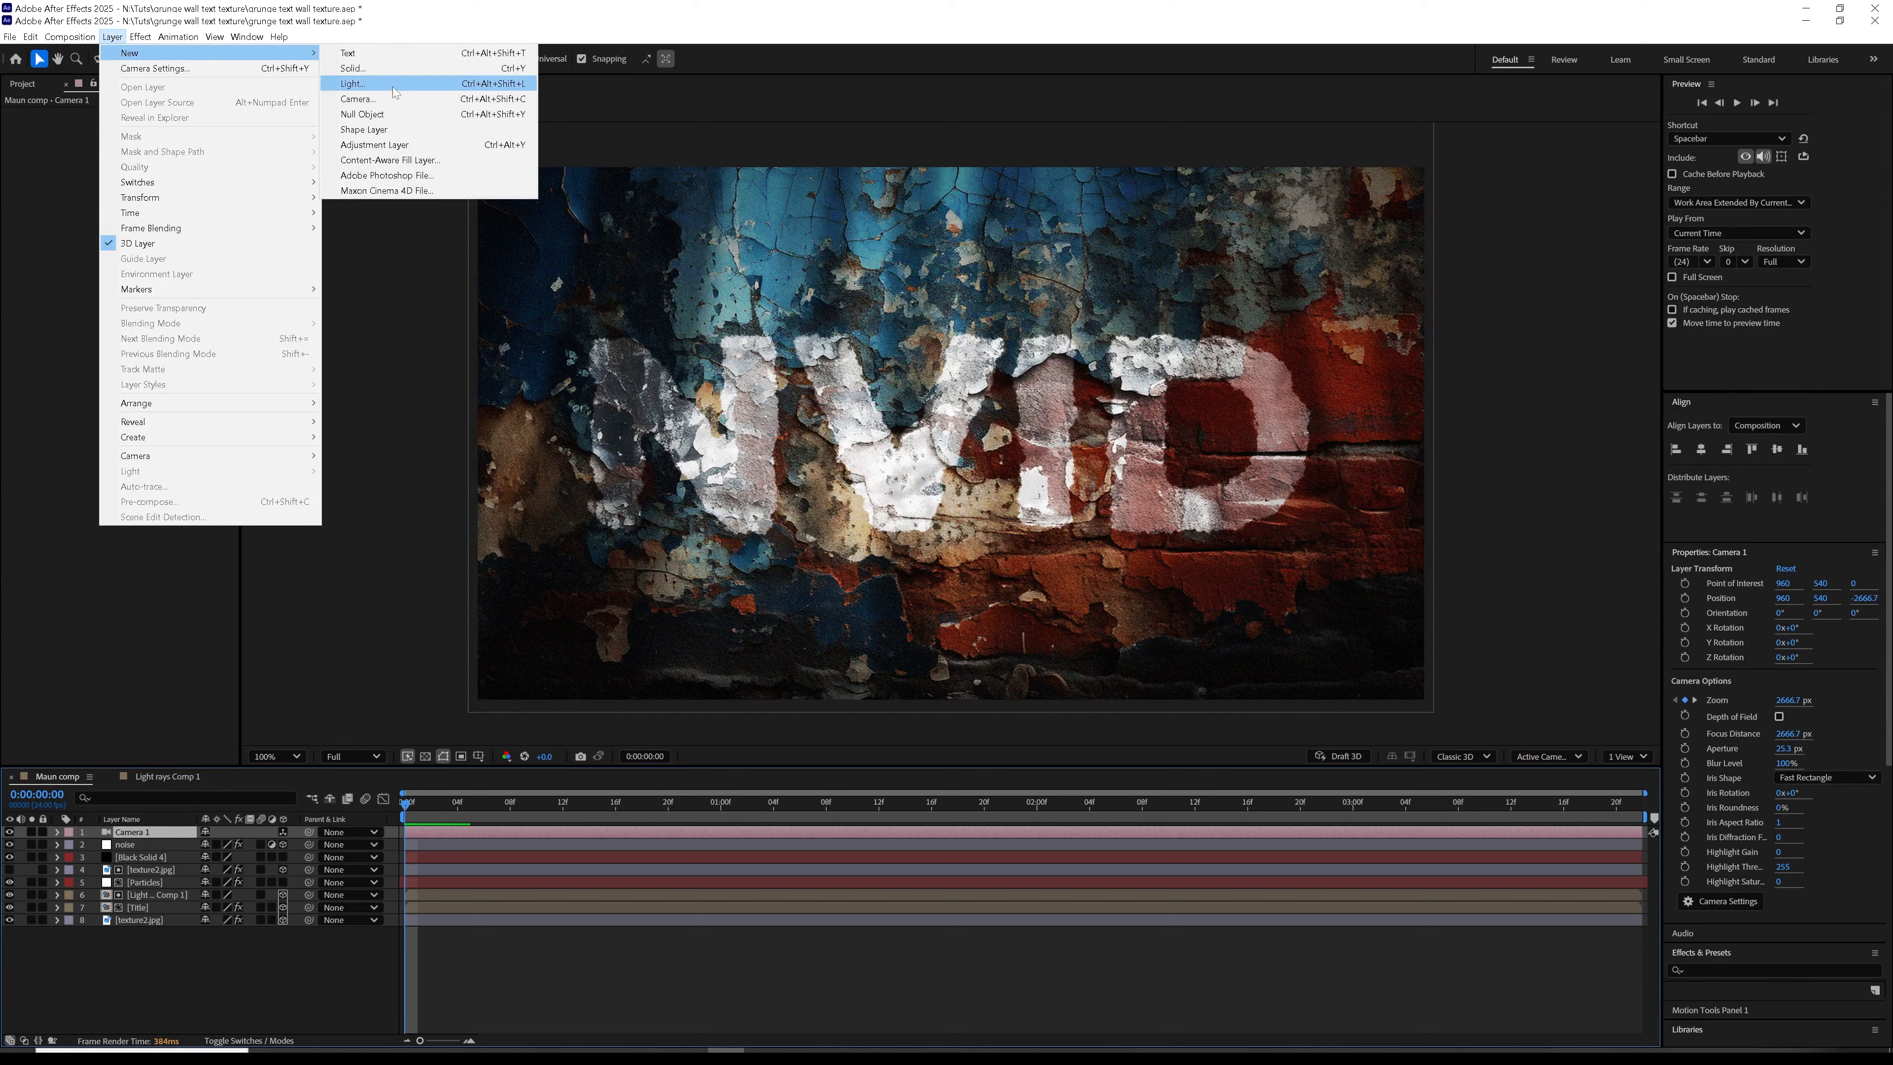
{"action": "left_click", "coordinate": [373, 144]}
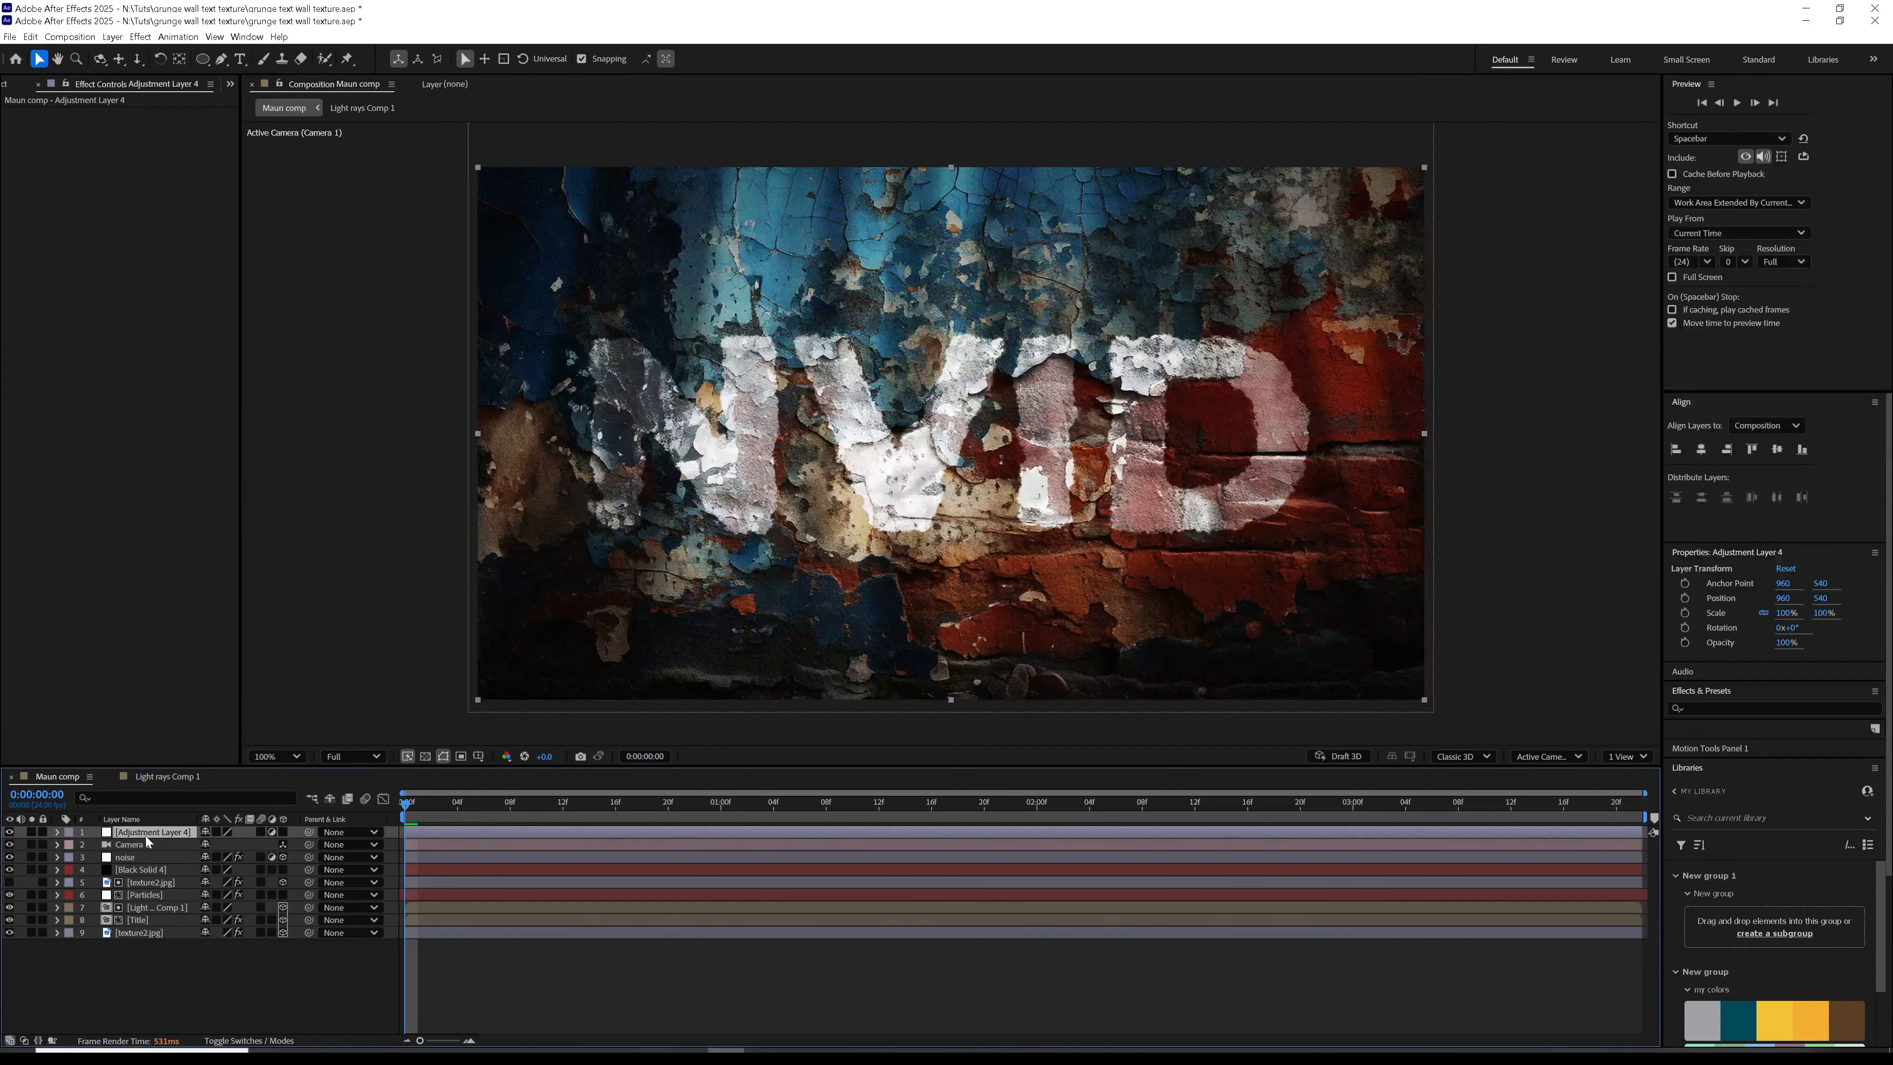
{"action": "key", "text": "Return"}
{"action": "type", "text": "Shake"}
{"action": "key", "text": "Home"}
{"action": "type", "text": "cam"}
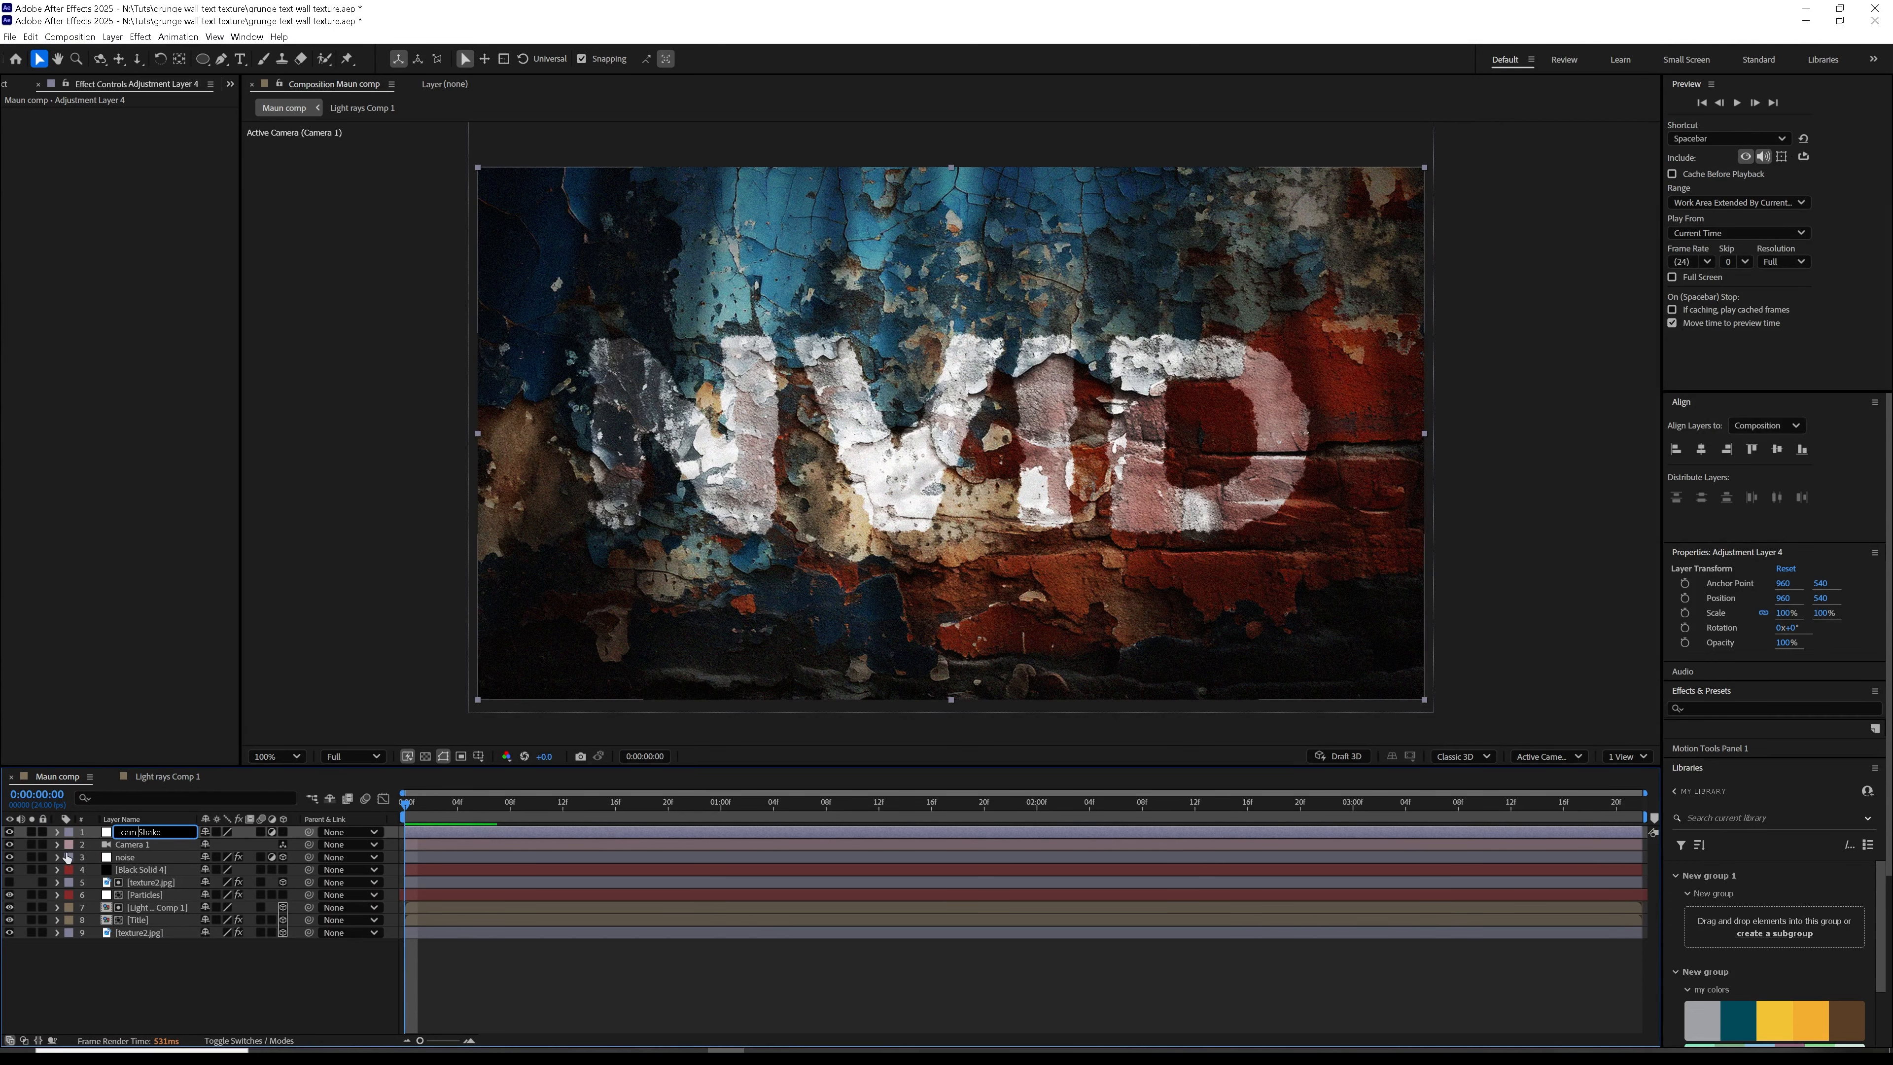
{"action": "key", "text": "Return"}
Step: Apply the Motion Tile effect from the Stylize category to the cam Shake layer
{"action": "left_click", "coordinate": [130, 835]}
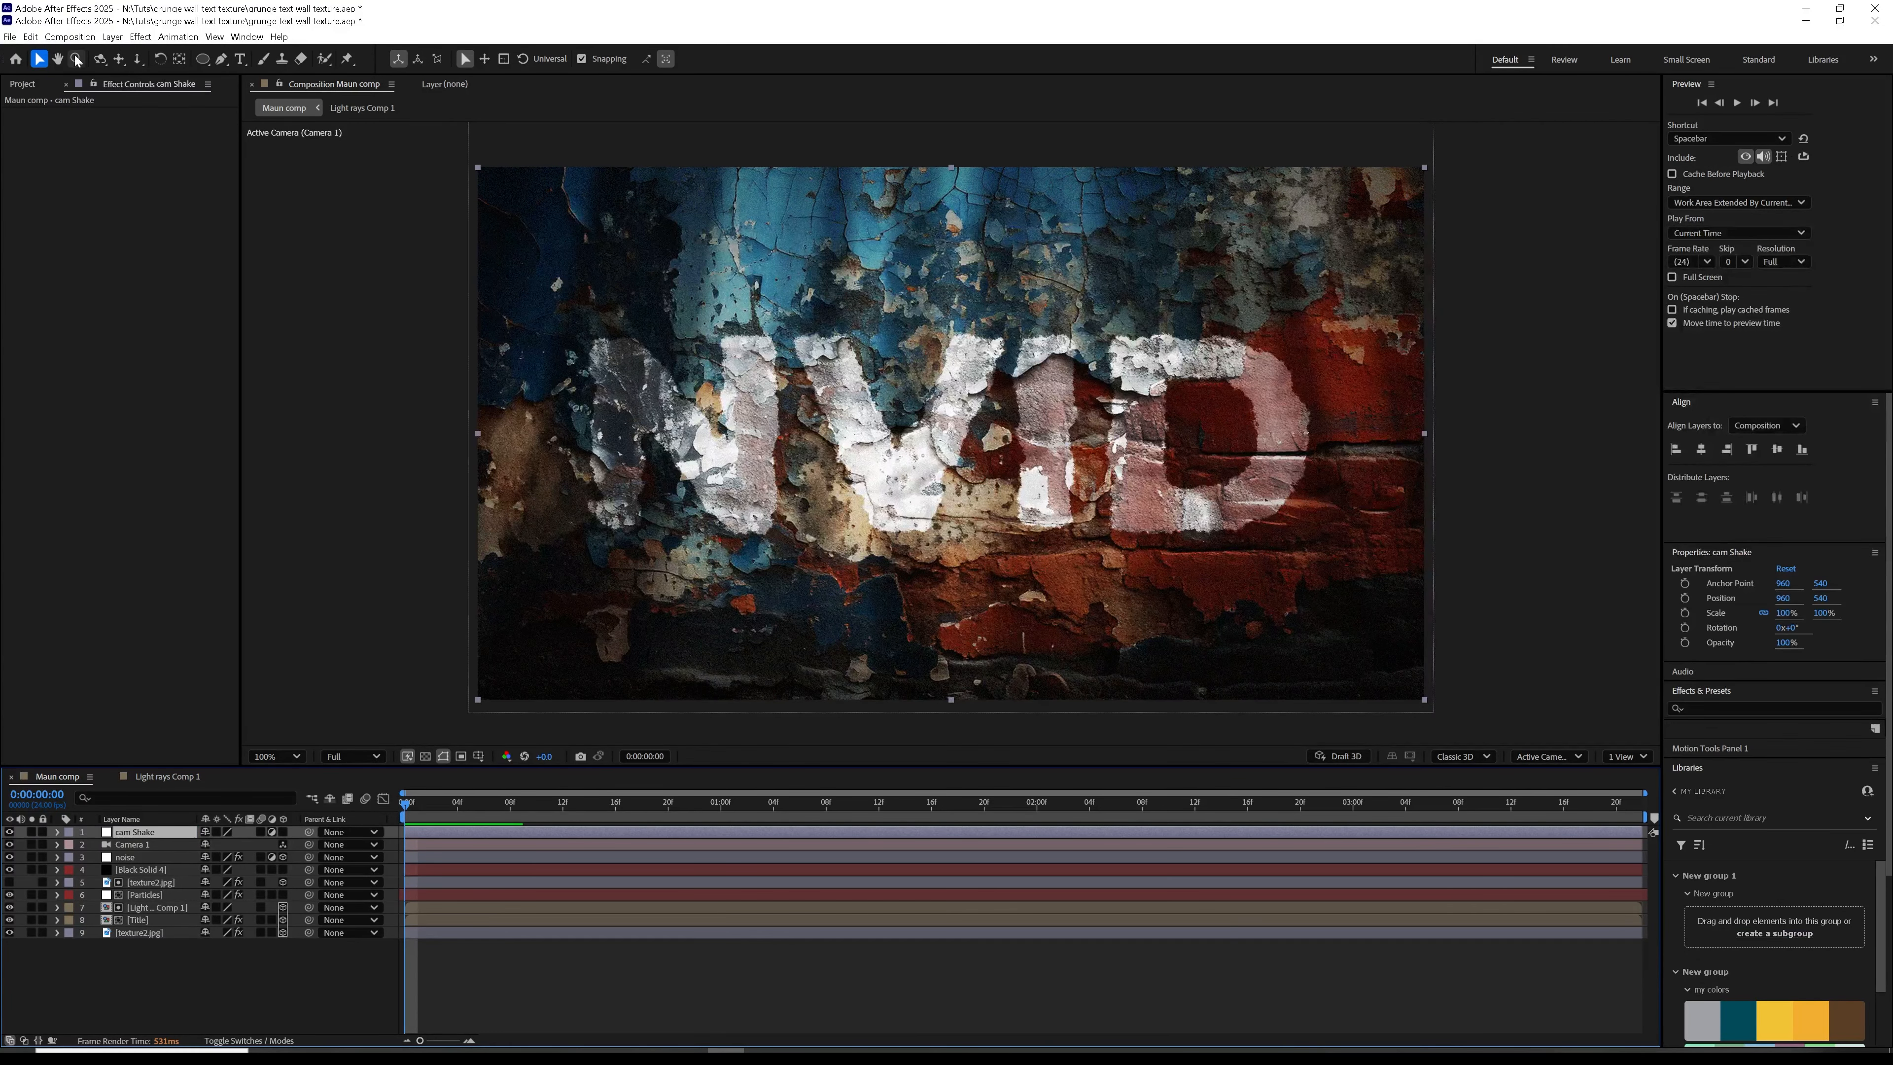
{"action": "left_click", "coordinate": [140, 36]}
{"action": "mouse_move", "coordinate": [185, 404]}
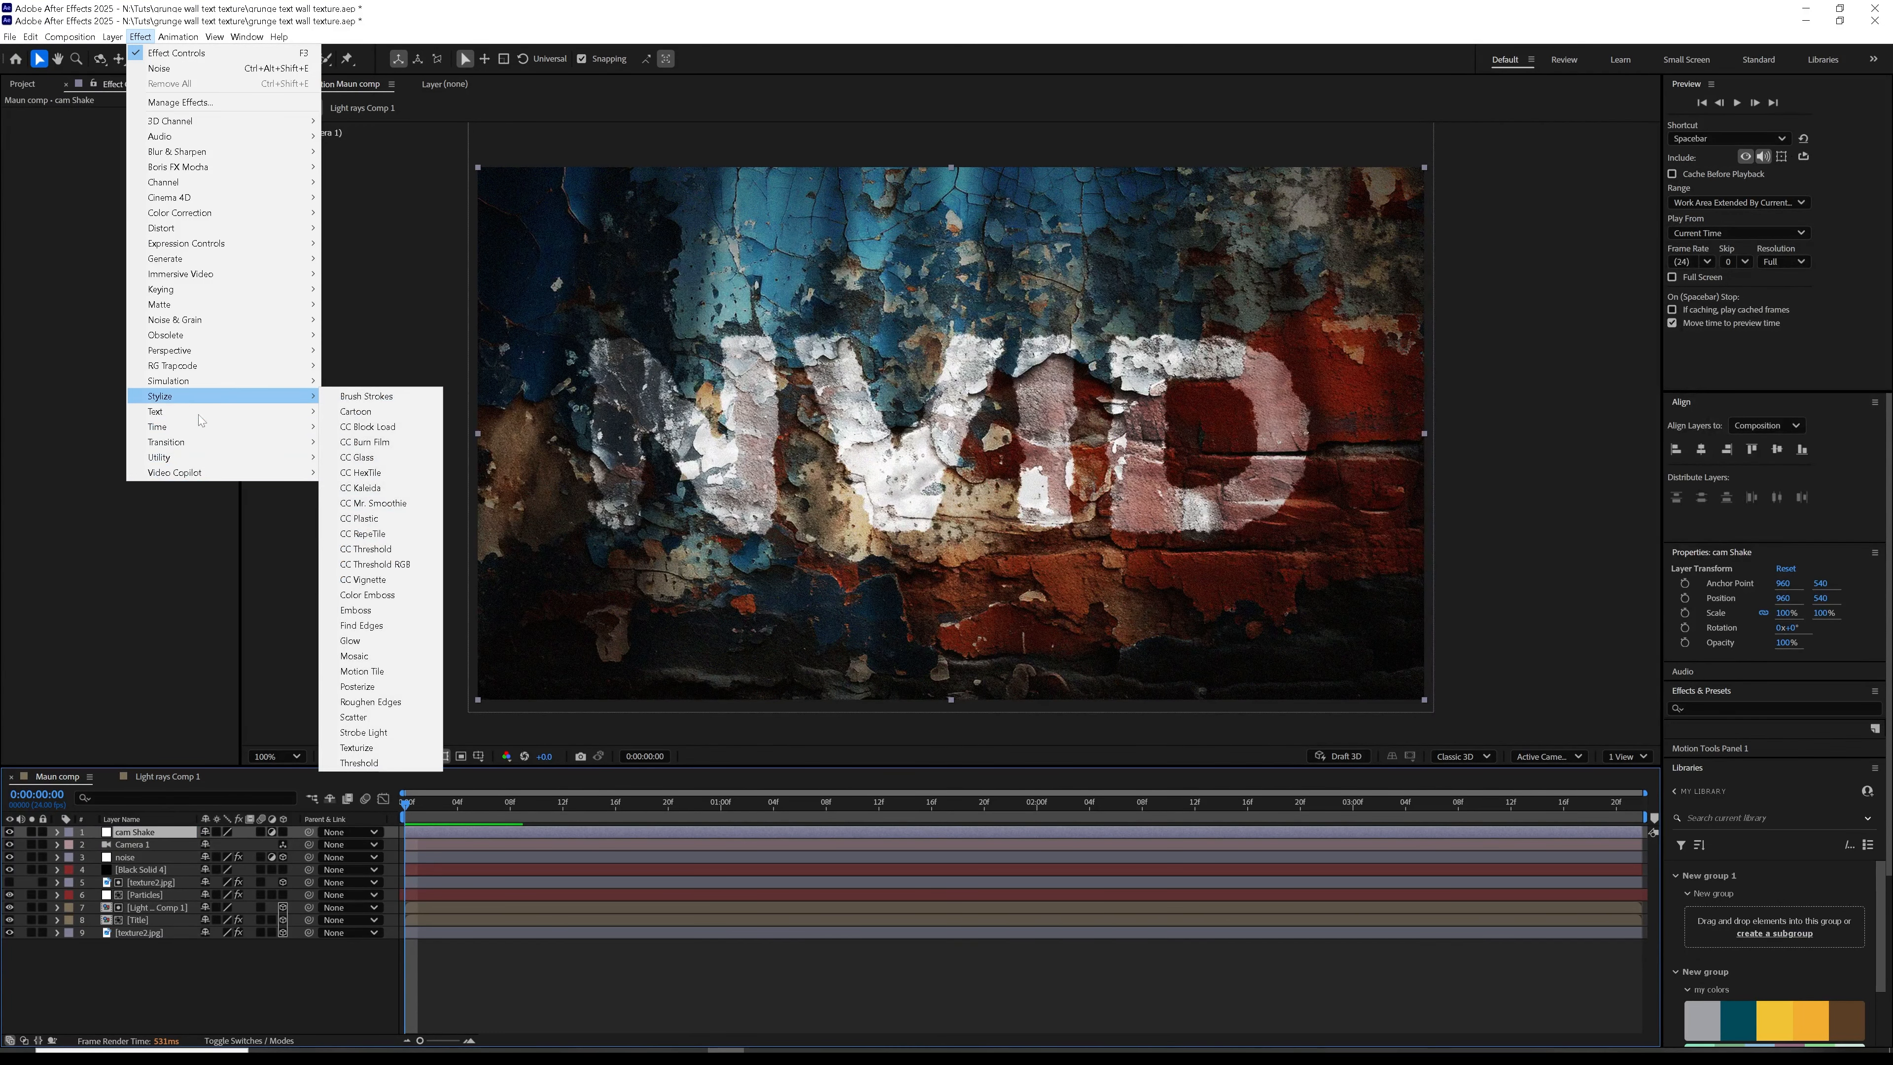
{"action": "left_click", "coordinate": [388, 671]}
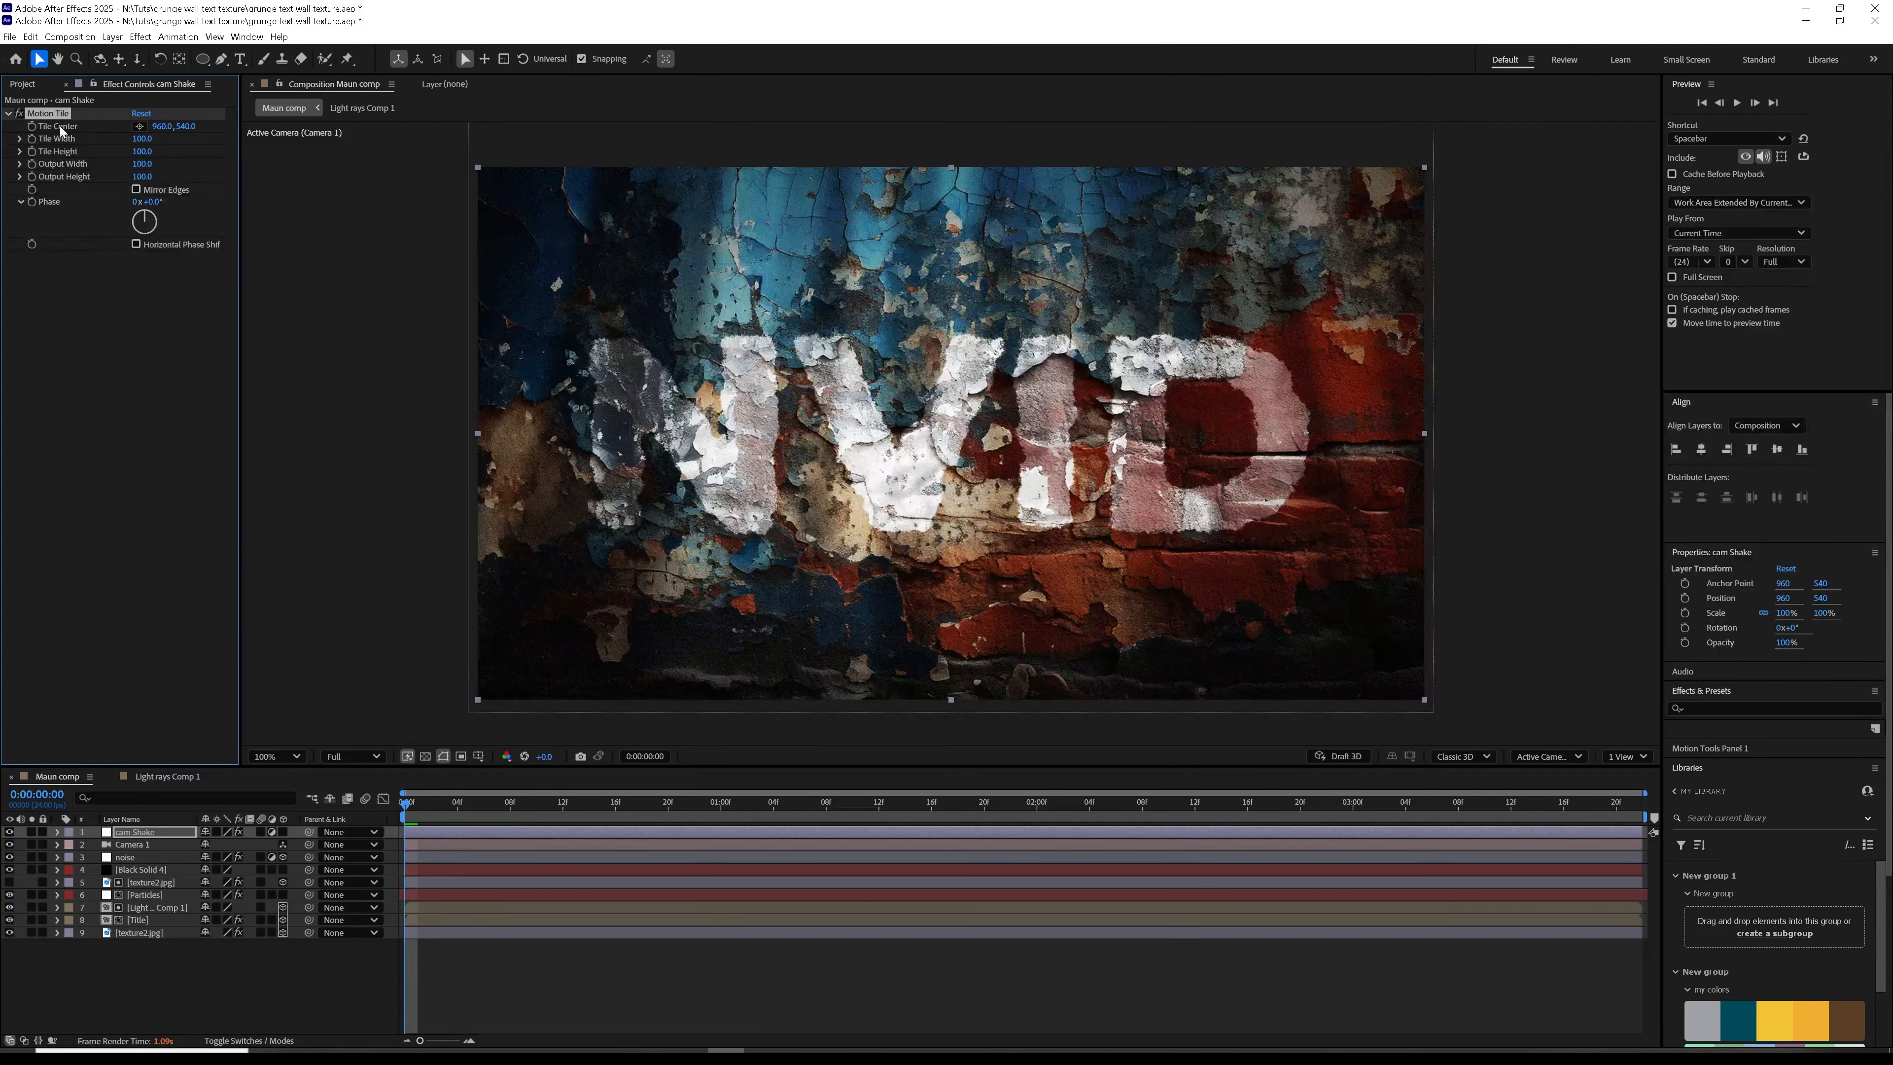
Step: Add the expression wiggle(1,25) to Motion Tile's Tile Center on the cam Shake layer
{"action": "left_click", "coordinate": [32, 127], "text": "alt"}
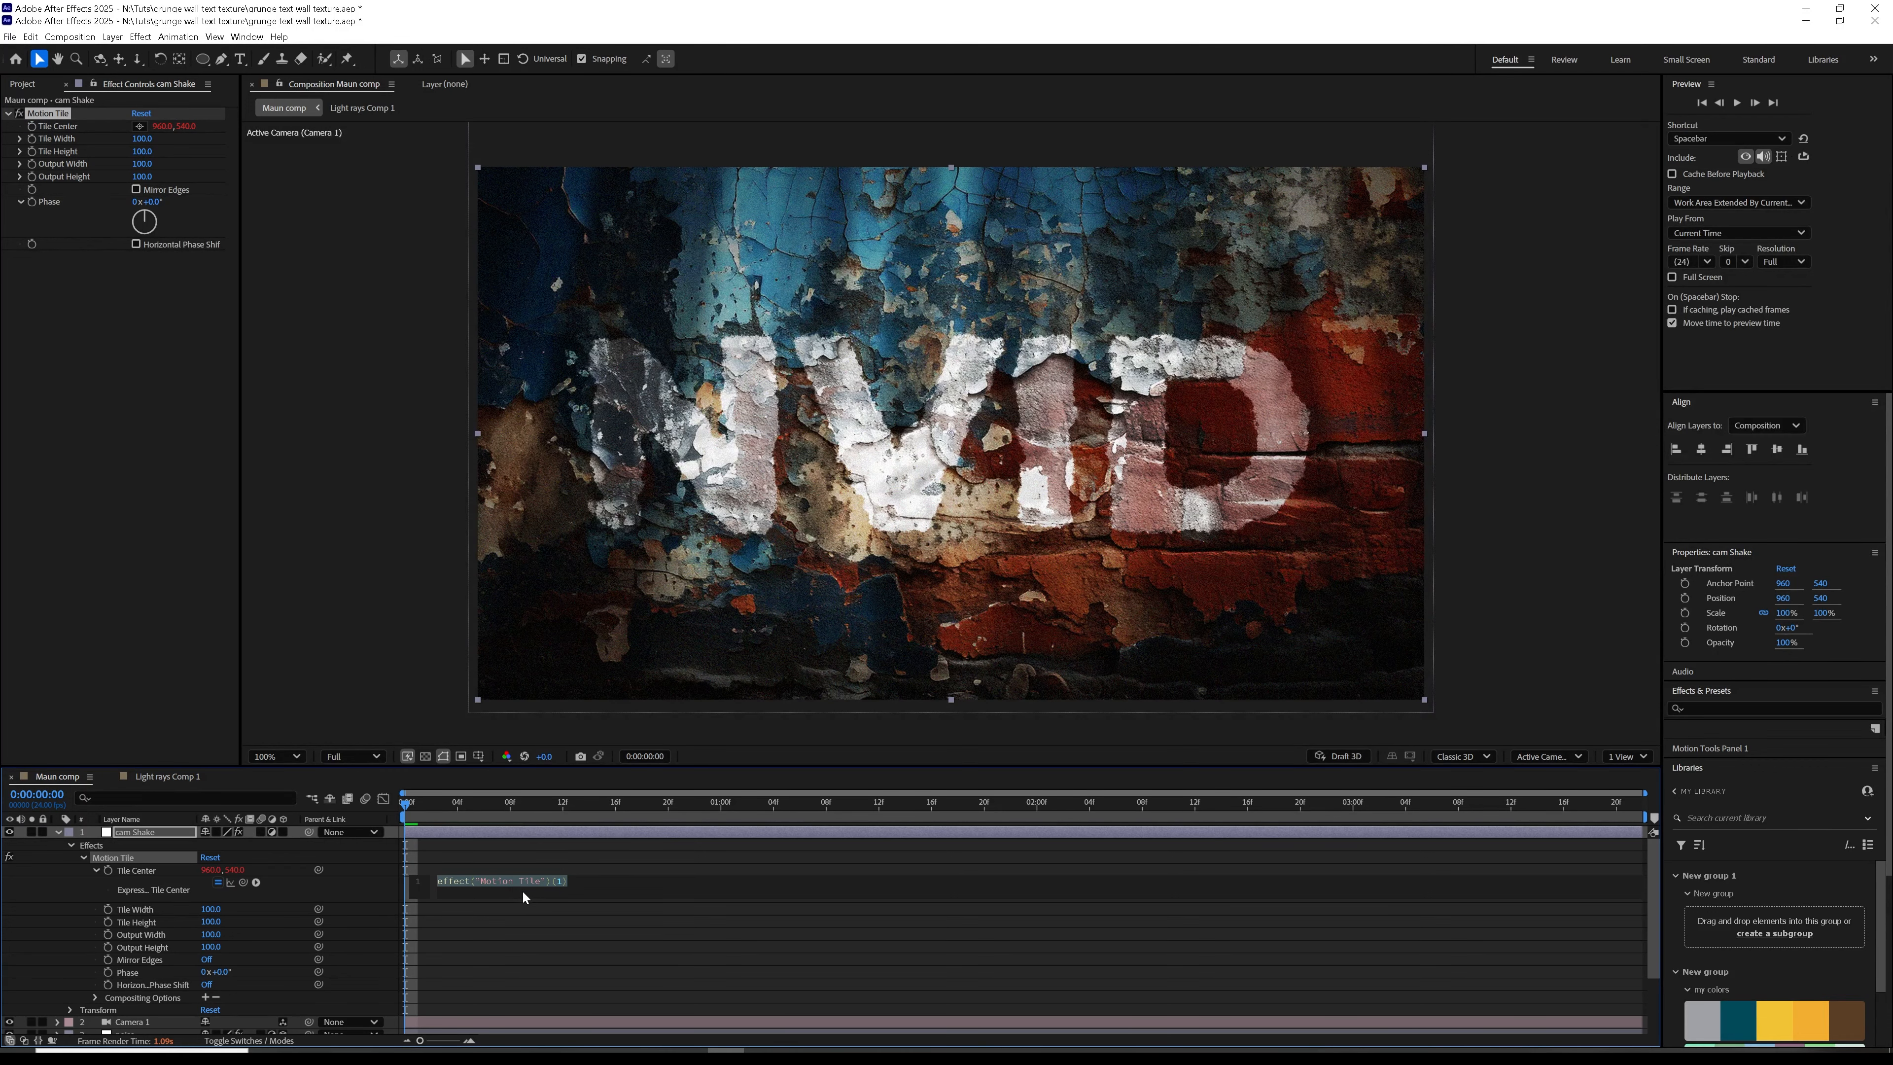
{"action": "type", "text": "wi"}
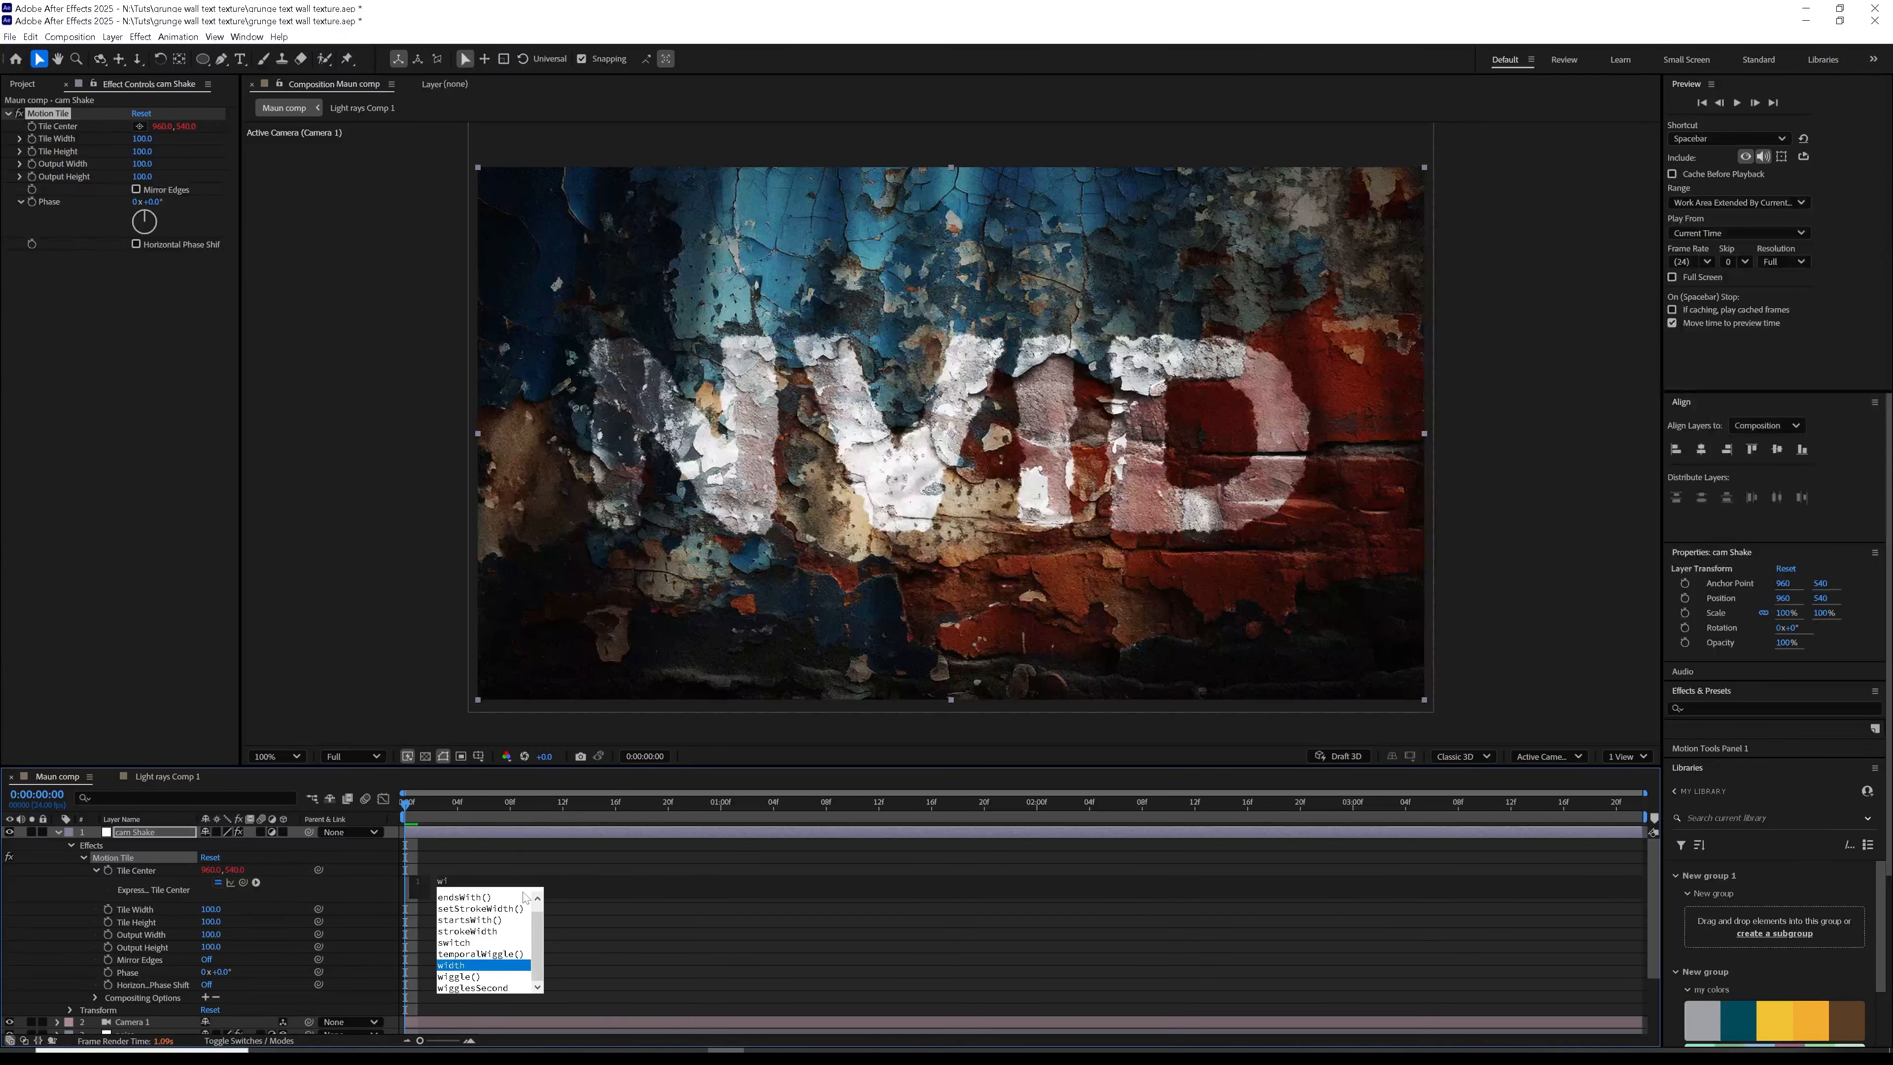
{"action": "type", "text": "g"}
{"action": "key", "text": "Return"}
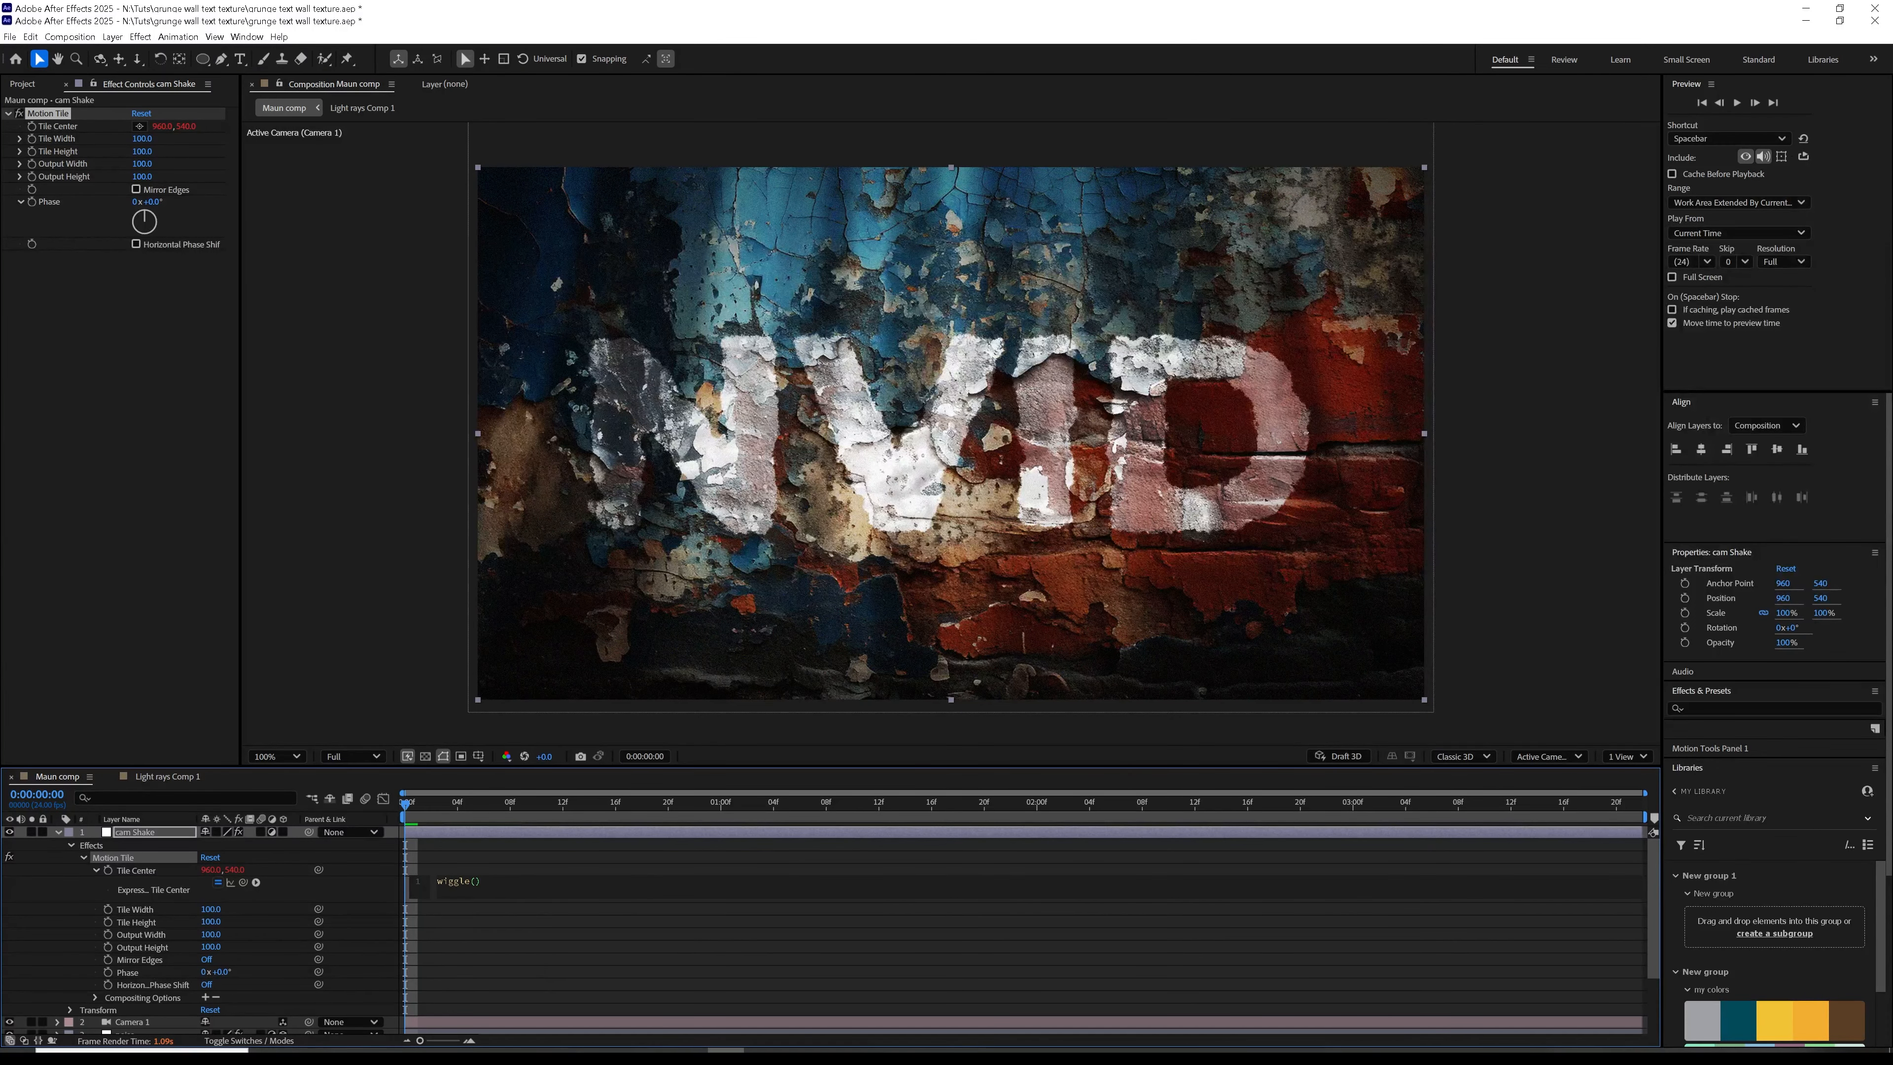
{"action": "type", "text": "1,25"}
{"action": "left_click", "coordinate": [380, 872]}
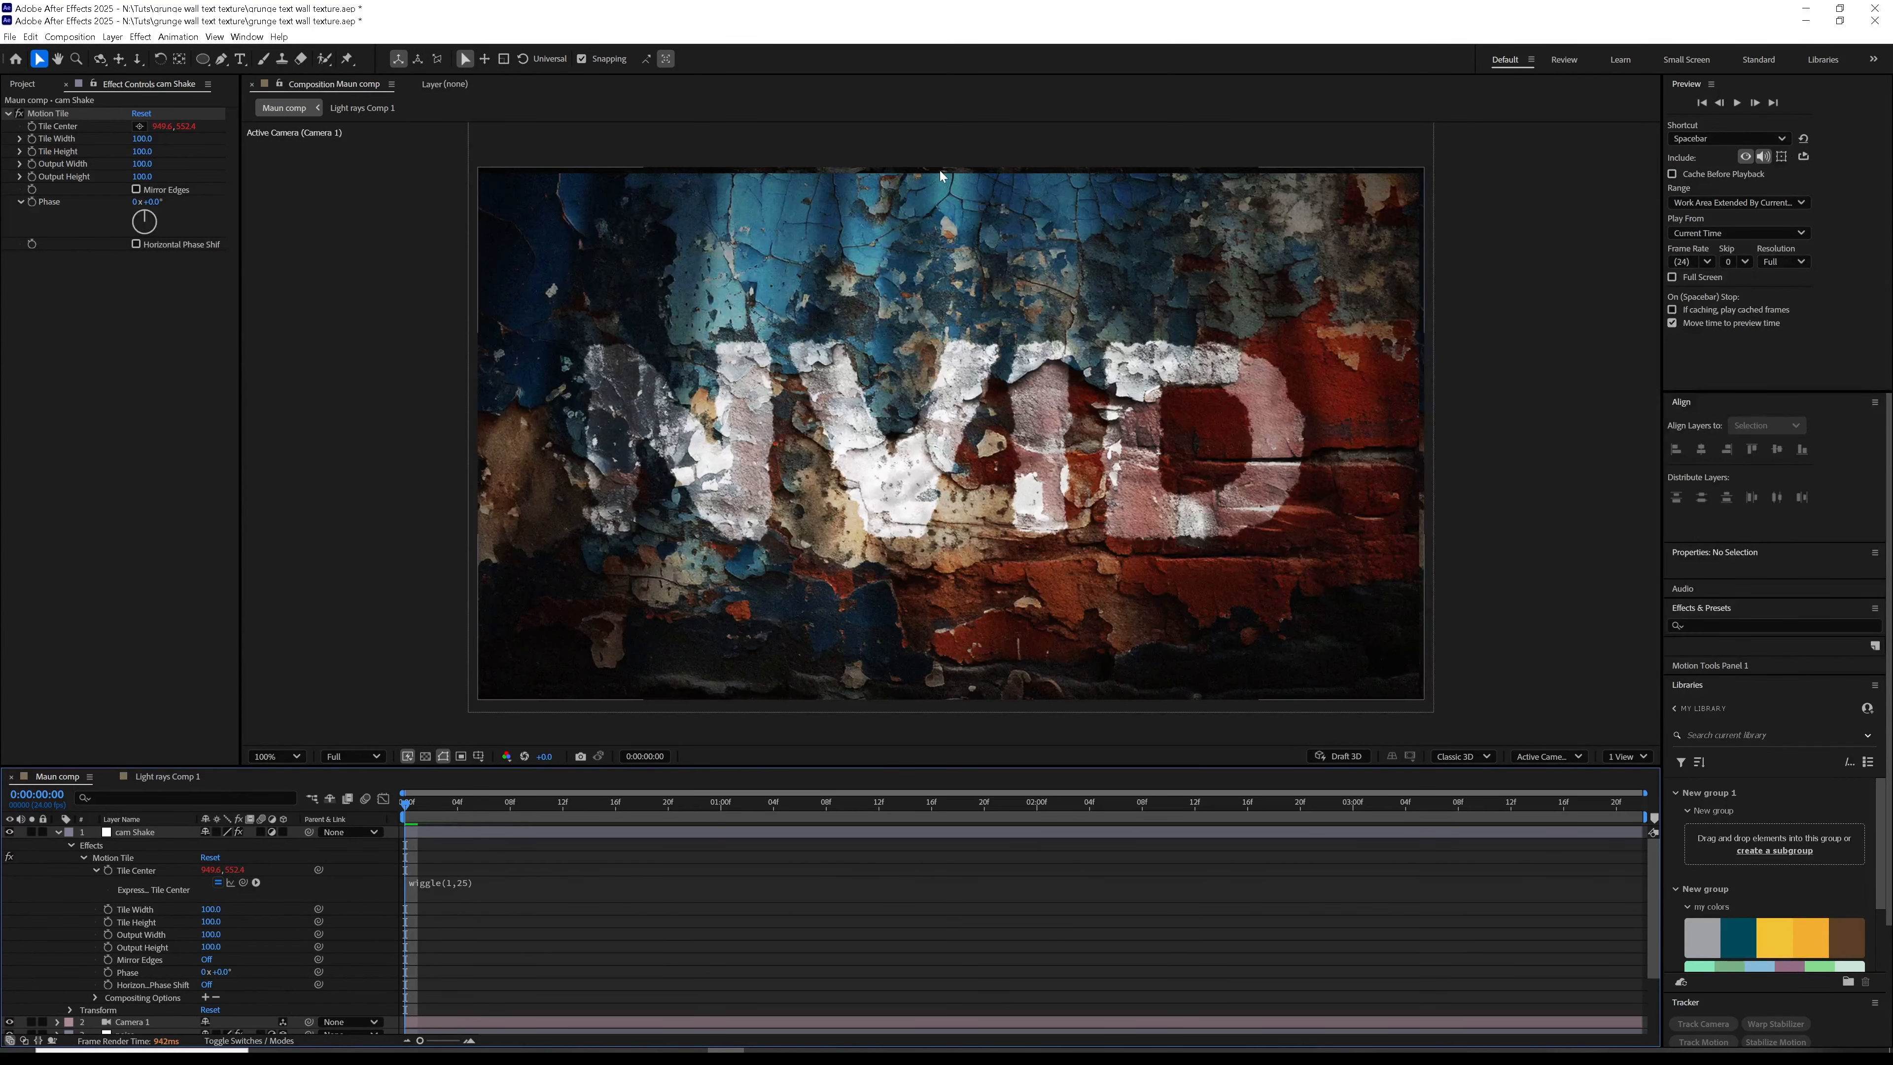
Step: Enable Mirror Edges for Motion Tile on the cam Shake layer and preview the shake animation
{"action": "left_click", "coordinate": [137, 191]}
{"action": "left_click", "coordinate": [136, 190]}
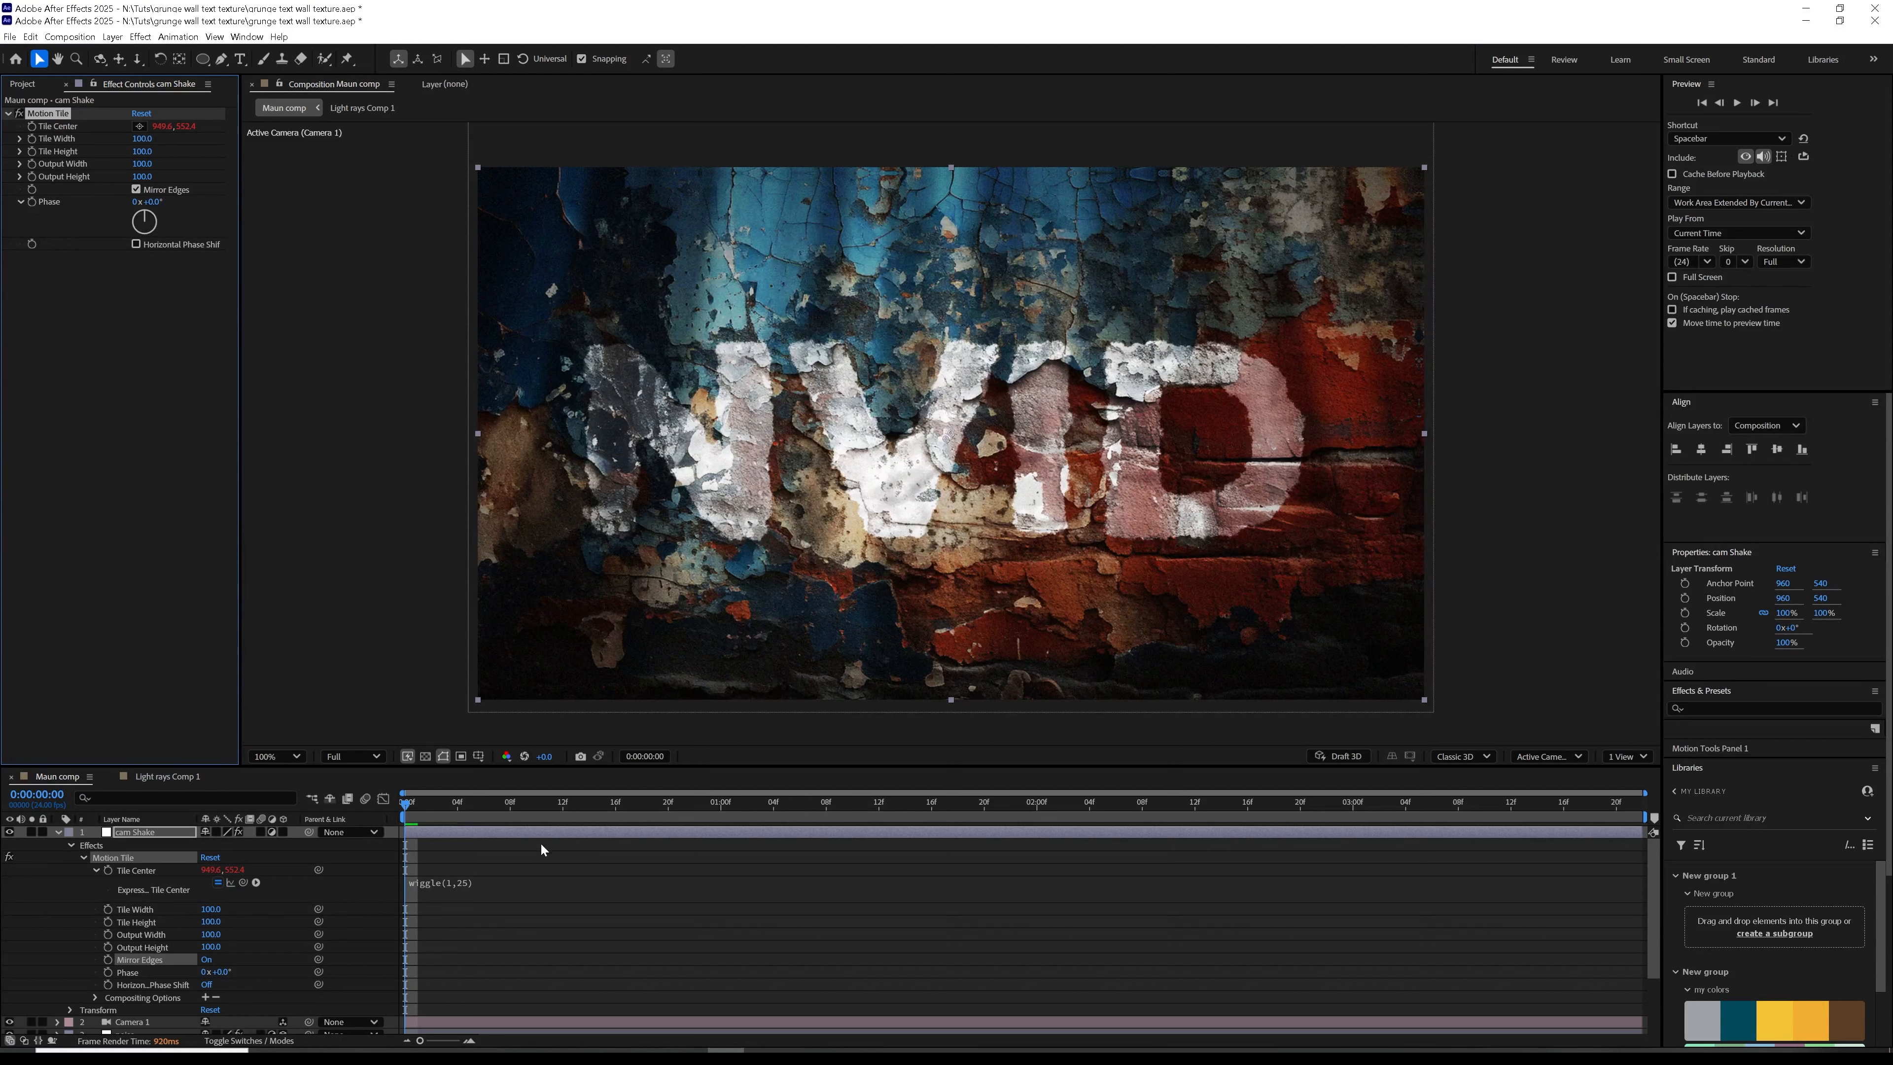
{"action": "left_click", "coordinate": [1737, 103]}
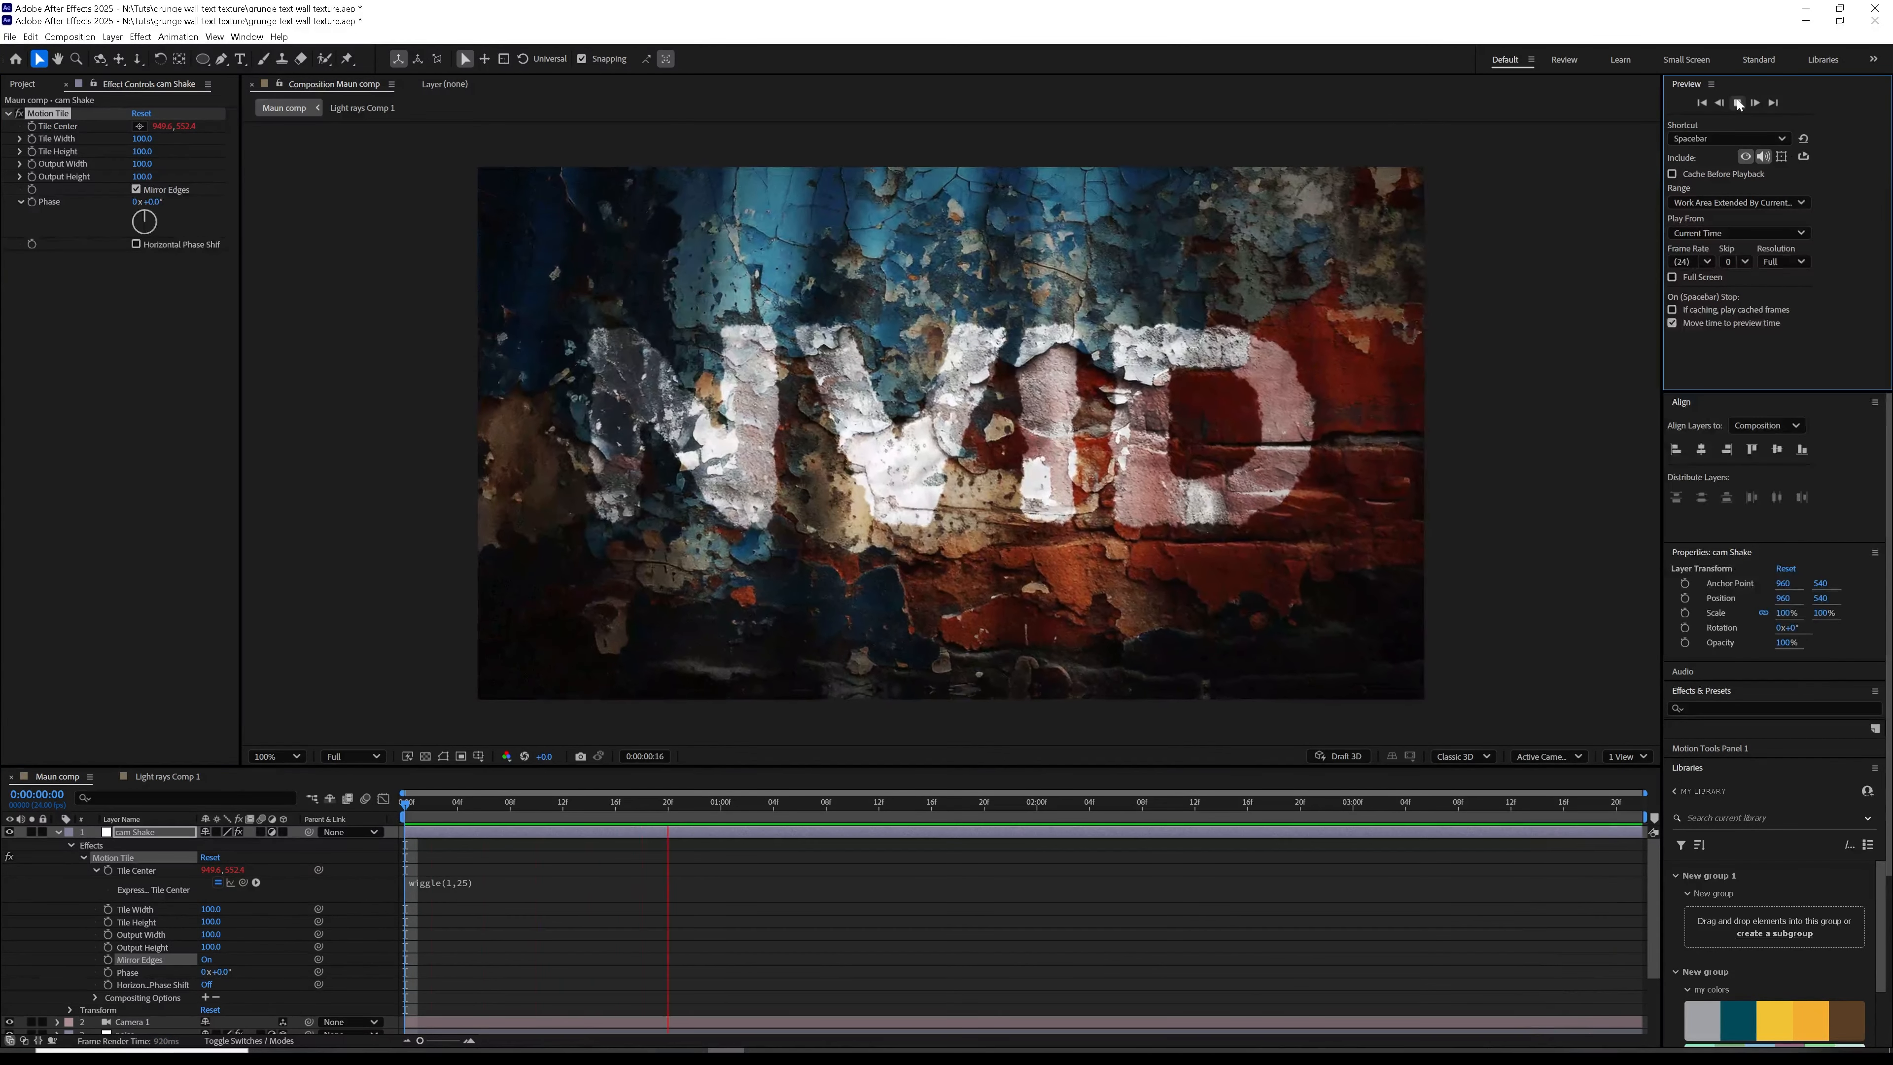